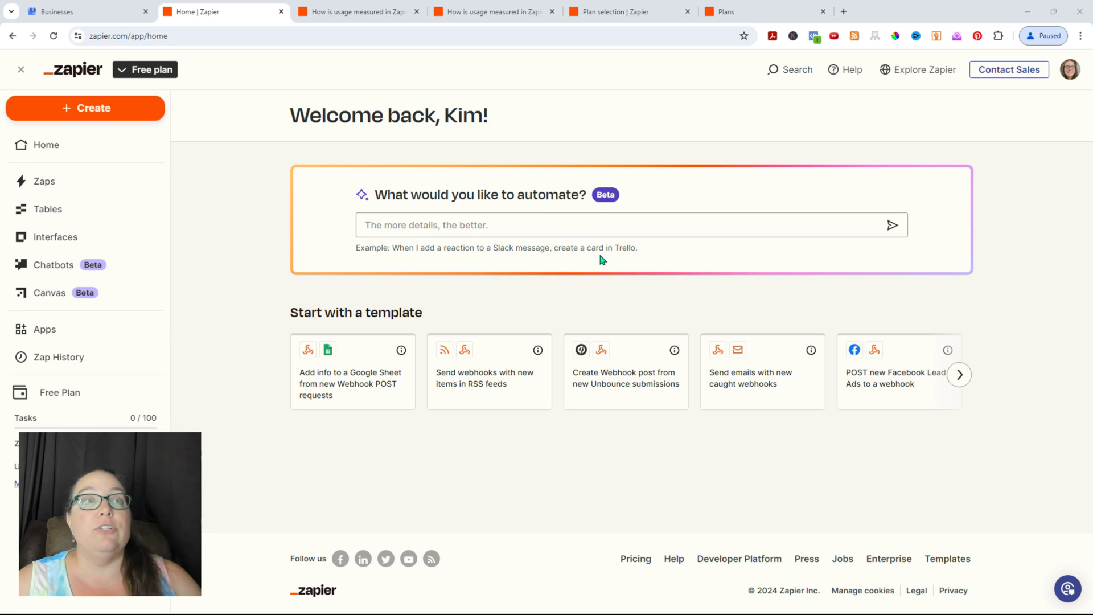
{"action": "left_click", "coordinate": [469, 221]}
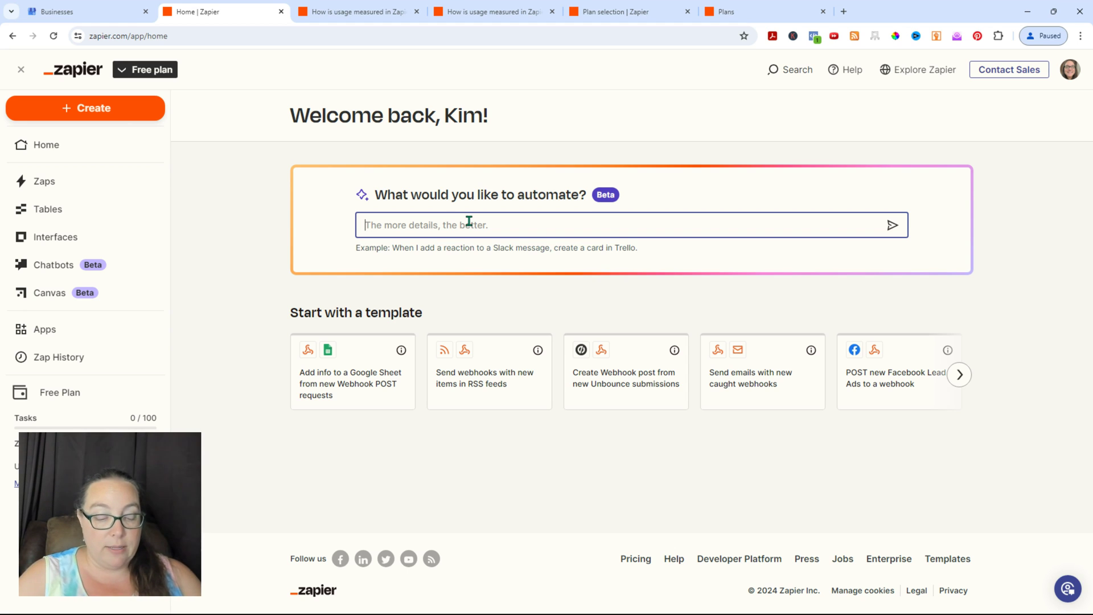
{"action": "type", "text": "fa"}
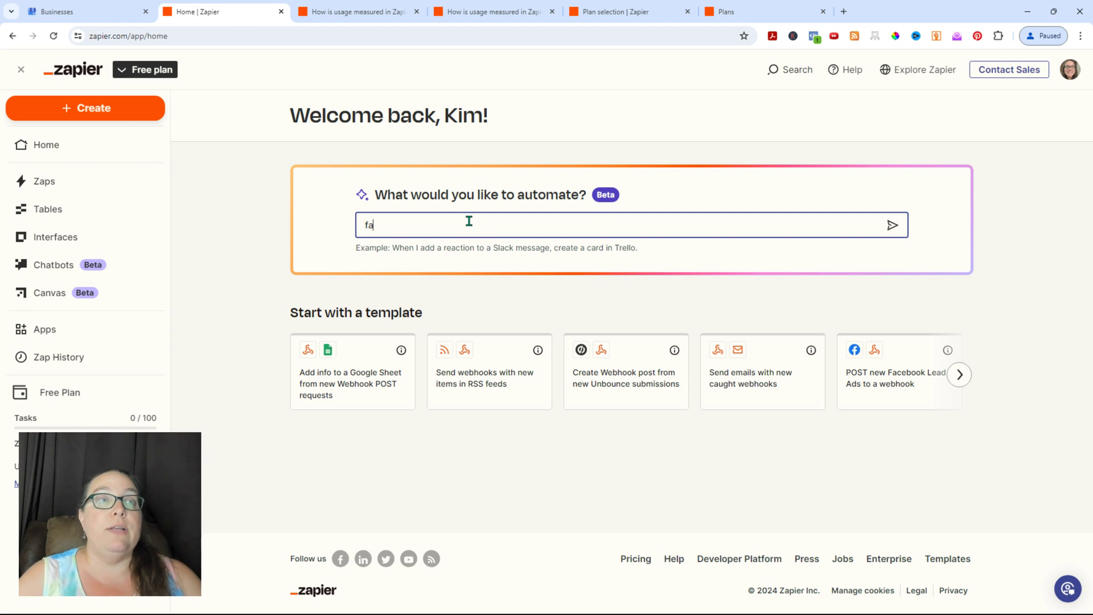
{"action": "type", "text": "cebook page update"}
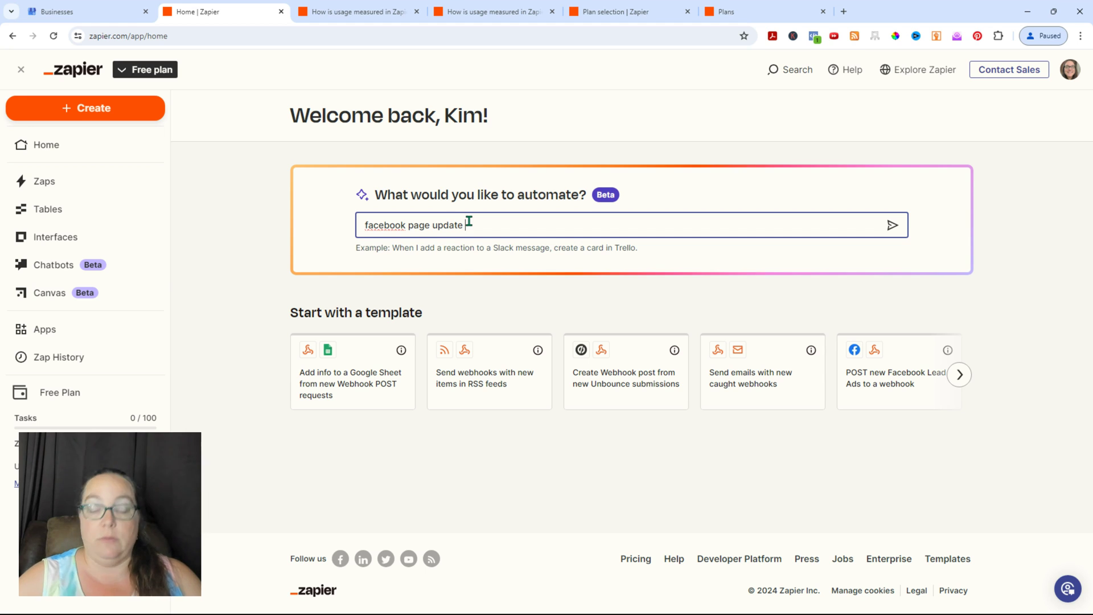
{"action": "key", "text": "BackSpace"}
{"action": "key", "text": "BackSpace"}
{"action": "key", "text": "BackSpace"}
{"action": "key", "text": "BackSpace"}
{"action": "key", "text": "BackSpace"}
{"action": "key", "text": "BackSpace"}
{"action": "key", "text": "BackSpace"}
{"action": "key", "text": "BackSpace"}
{"action": "key", "text": "BackSpace"}
{"action": "key", "text": "BackSpace"}
{"action": "key", "text": "BackSpace"}
{"action": "key", "text": "BackSpace"}
{"action": "key", "text": "BackSpace"}
{"action": "key", "text": "BackSpace"}
{"action": "key", "text": "BackSpace"}
{"action": "key", "text": "BackSpace"}
{"action": "key", "text": "BackSpace"}
{"action": "key", "text": "BackSpace"}
{"action": "key", "text": "BackSpace"}
{"action": "key", "text": "BackSpace"}
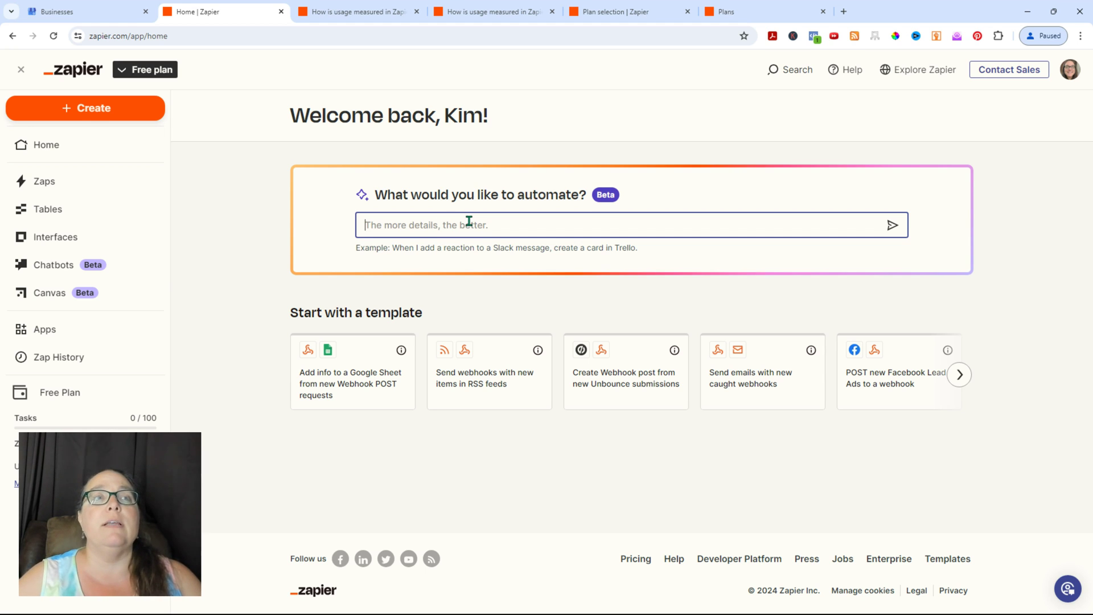
- Submit the automation request "if my facebook page updates then create an update on google my business"
{"action": "type", "text": "if "}
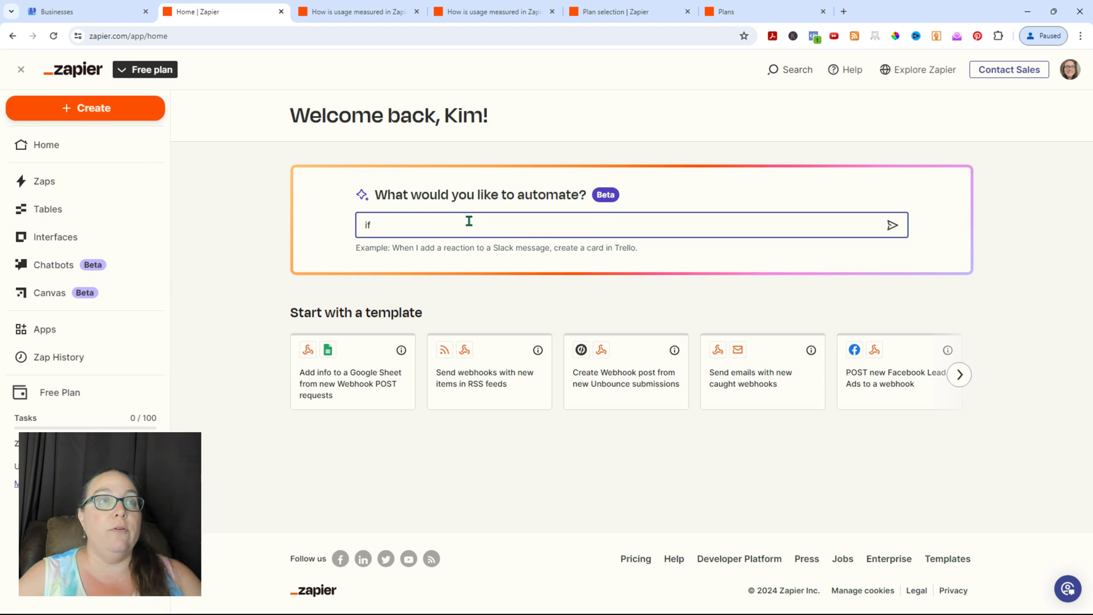
{"action": "type", "text": "my facebook p"}
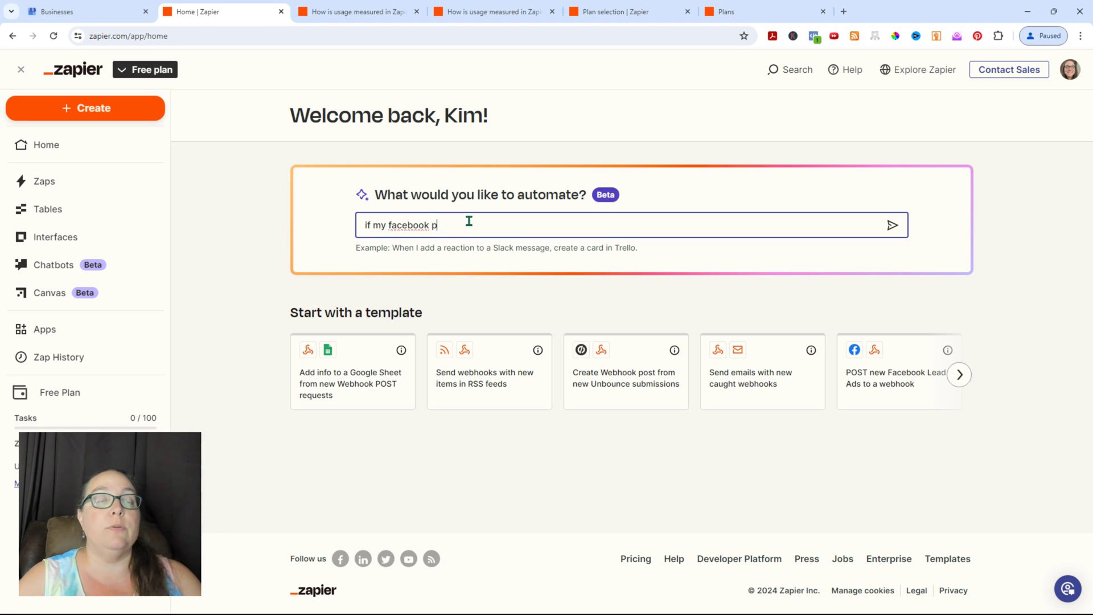
{"action": "type", "text": "age updates t"}
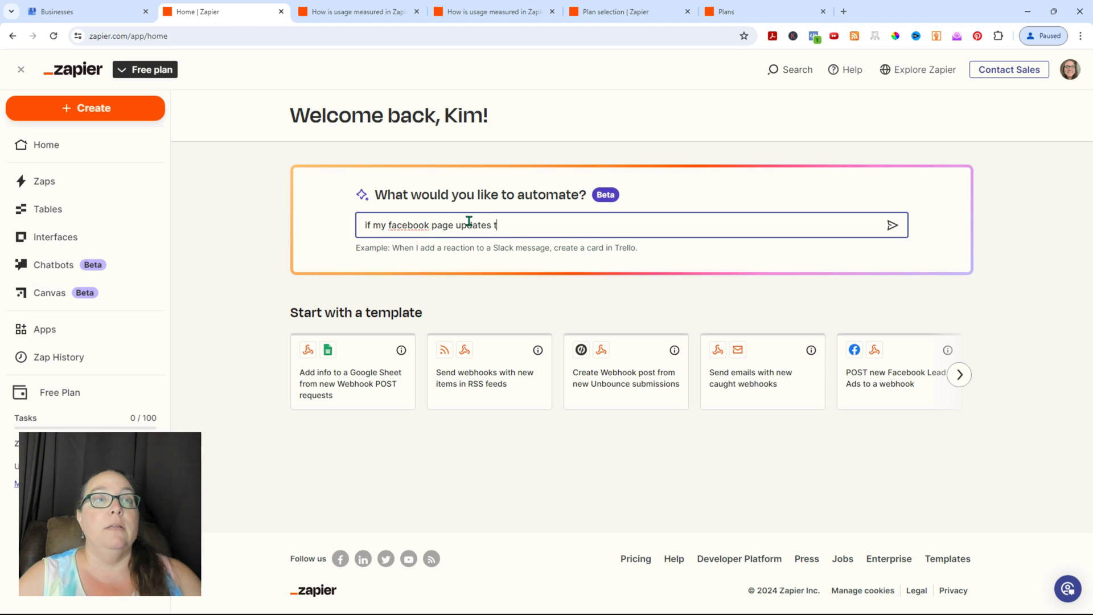
{"action": "type", "text": "hen create a"}
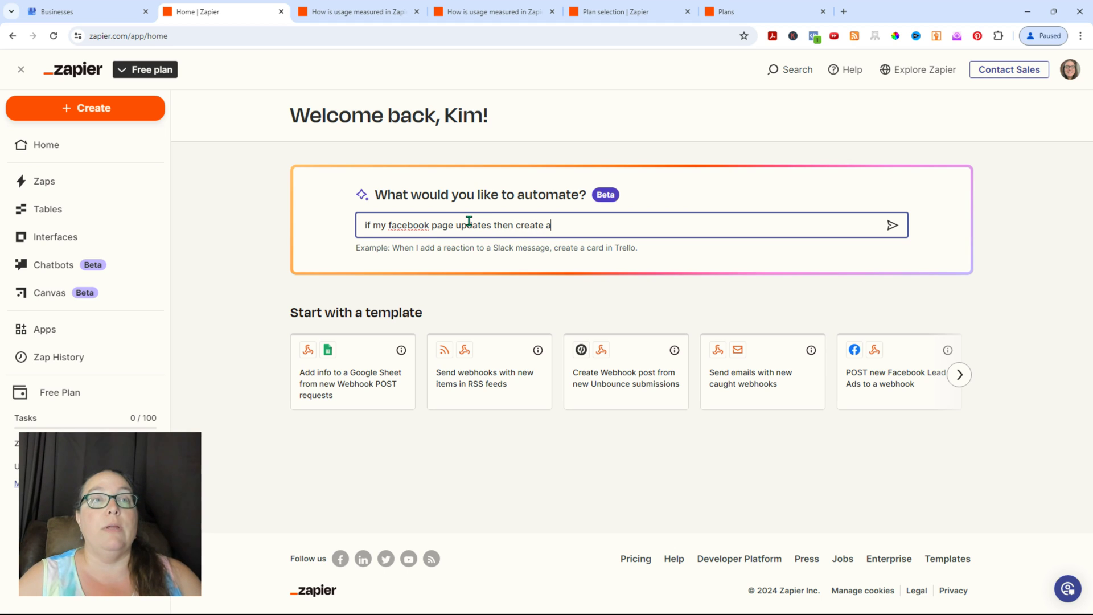
{"action": "type", "text": "n update on "}
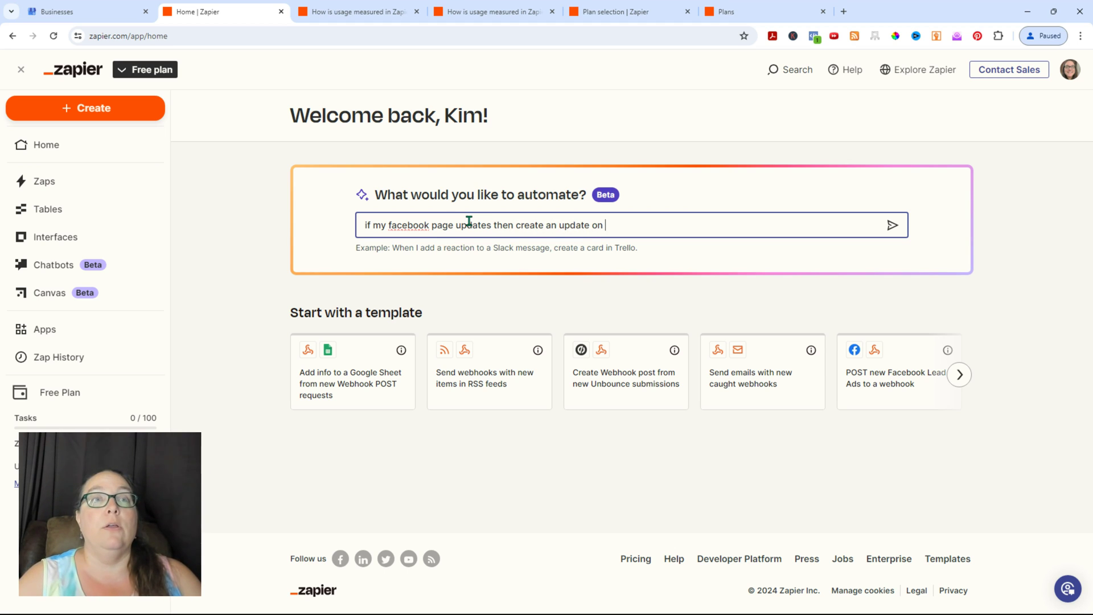
{"action": "type", "text": "google my business"}
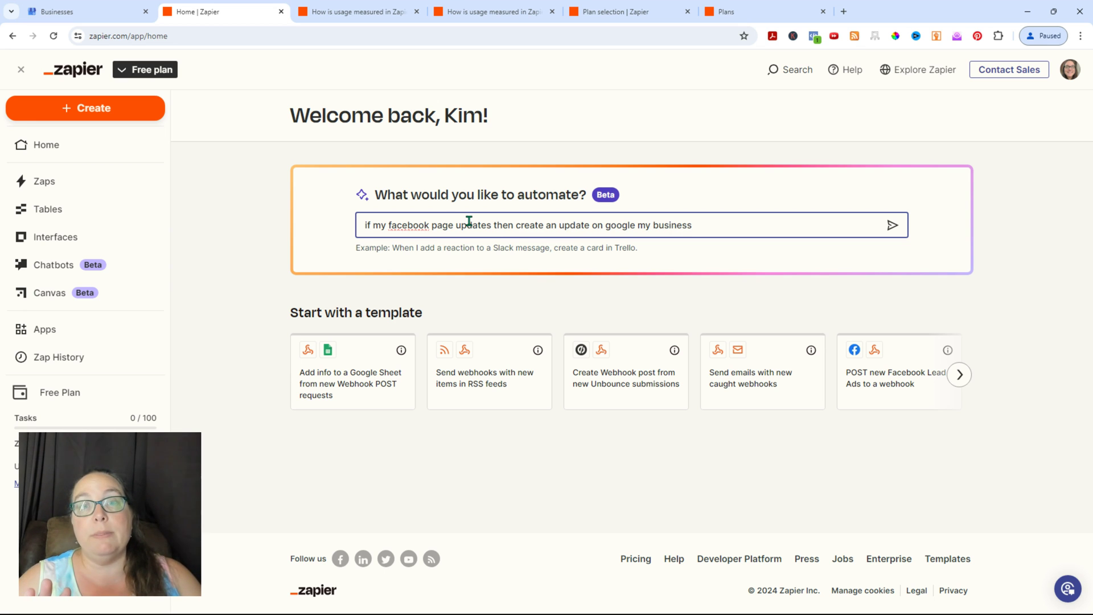
{"action": "key", "text": "Return"}
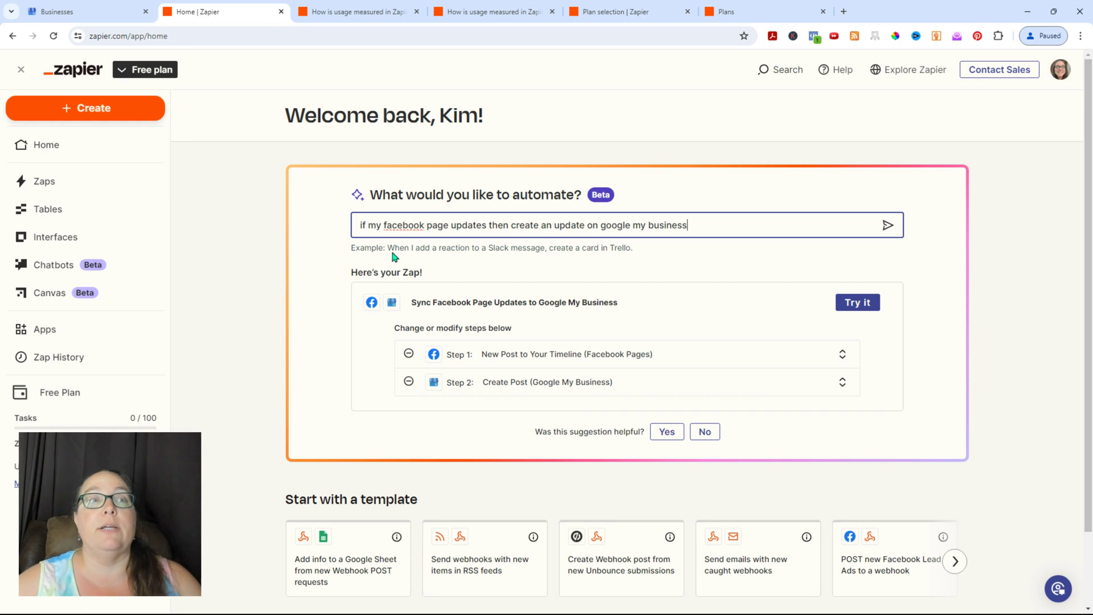
- Open the suggested "Sync Facebook Page Updates to Google My Business" Zap in the editor and select its Create Post step
{"action": "scroll", "coordinate": [369, 275], "scroll_direction": "down", "scroll_amount": 1}
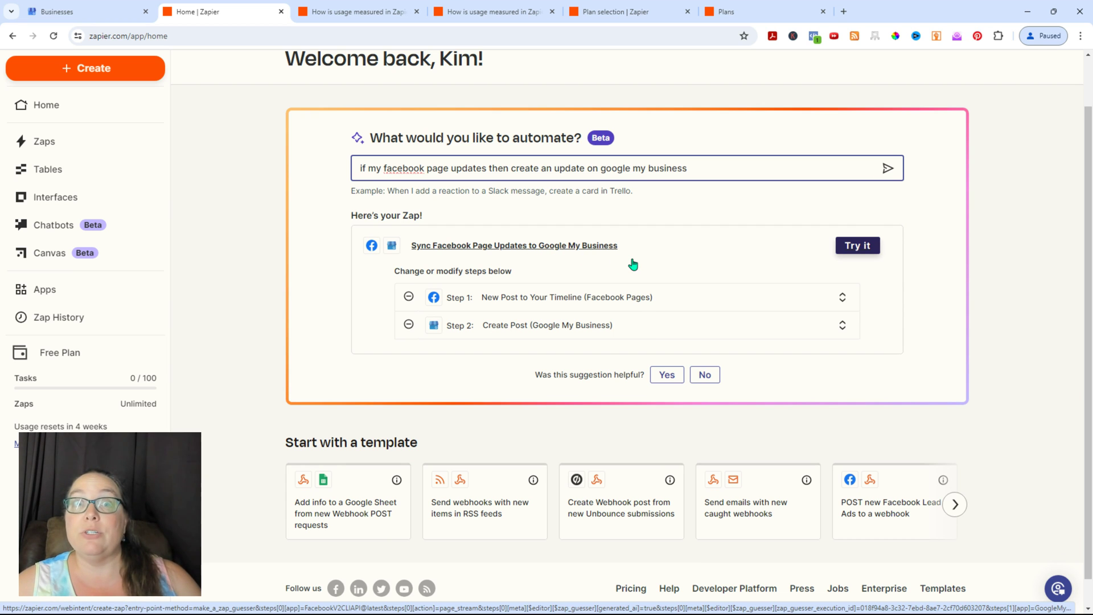
{"action": "left_click", "coordinate": [861, 254]}
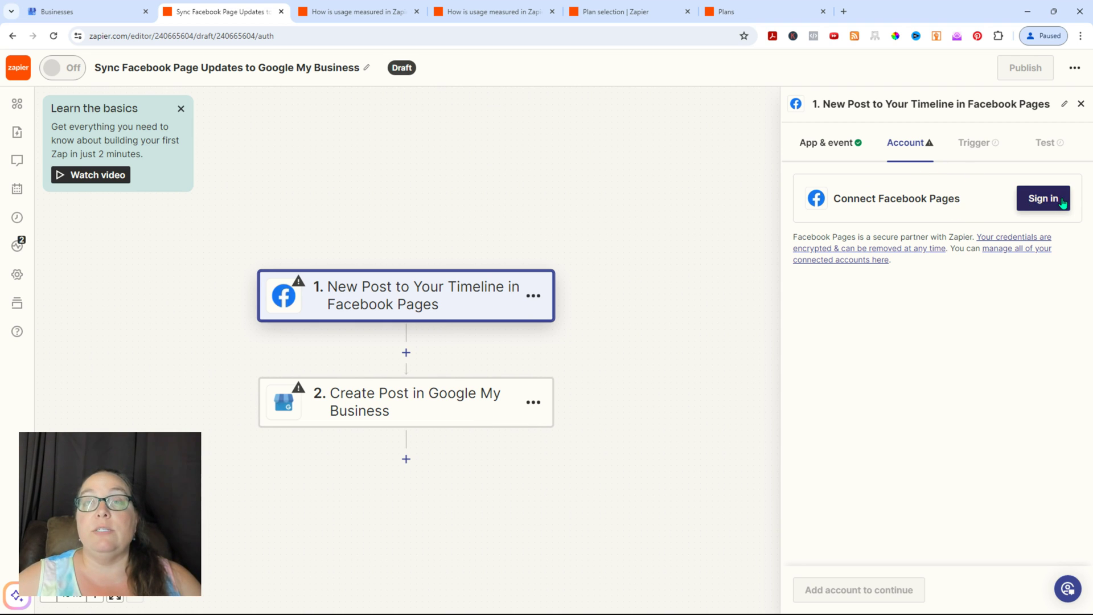
{"action": "left_click", "coordinate": [431, 405]}
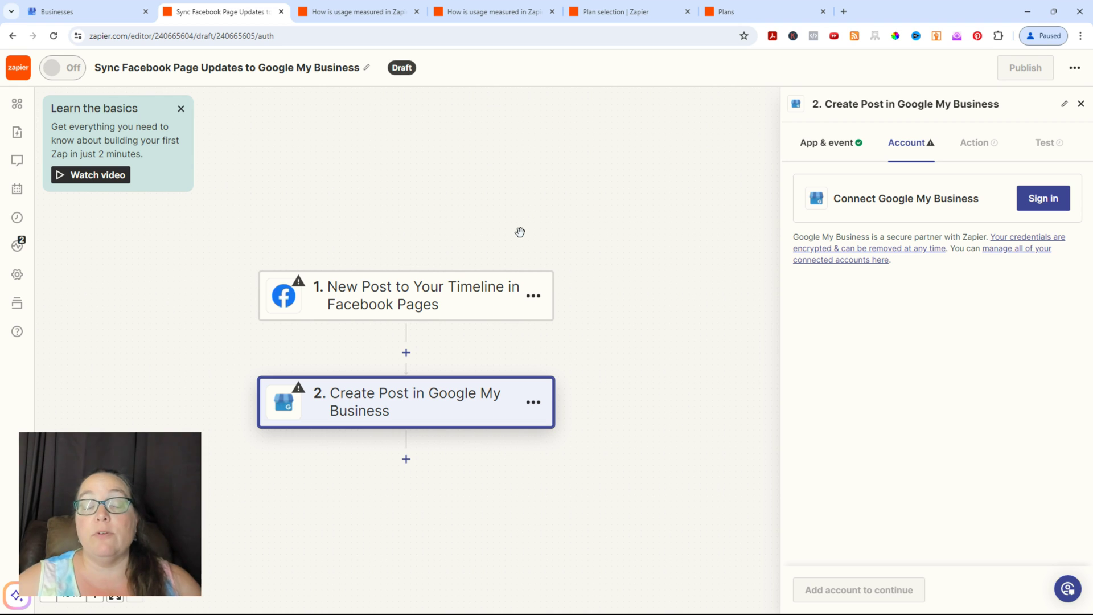
- Leave the Zap editor and confirm leaving the site
{"action": "key", "text": "F5"}
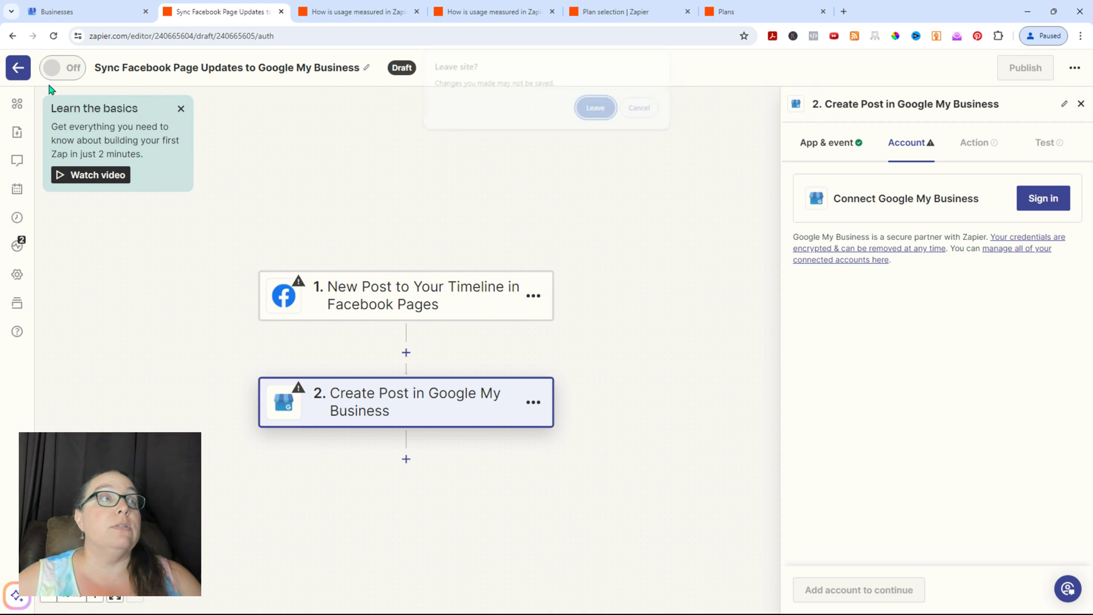
{"action": "left_click", "coordinate": [605, 109]}
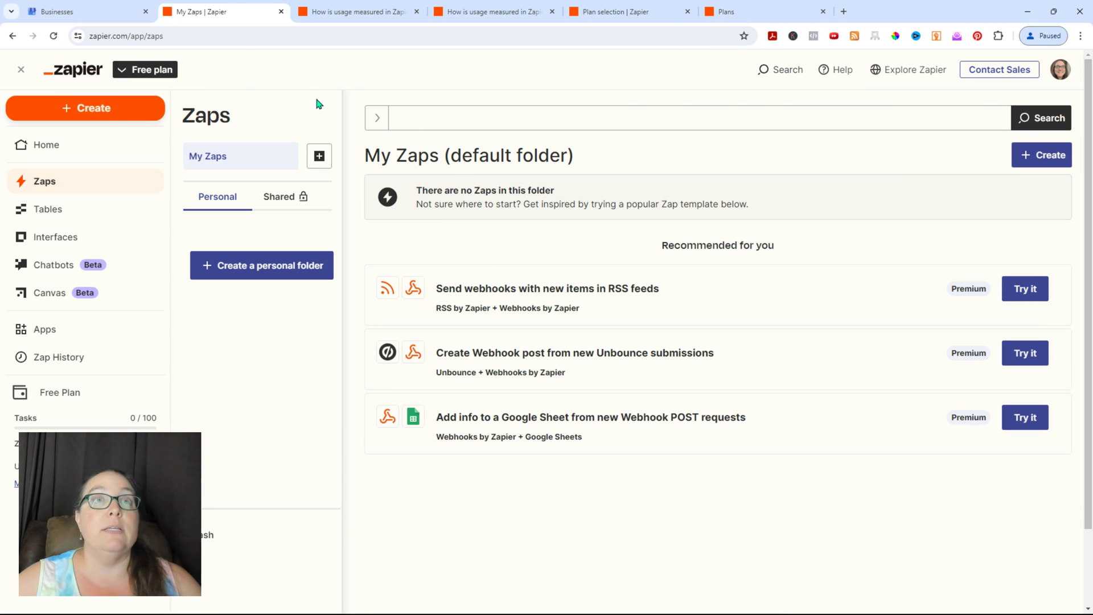
- Examine the plan prices and the Free plan's features on the Plans page
{"action": "left_click", "coordinate": [750, 14]}
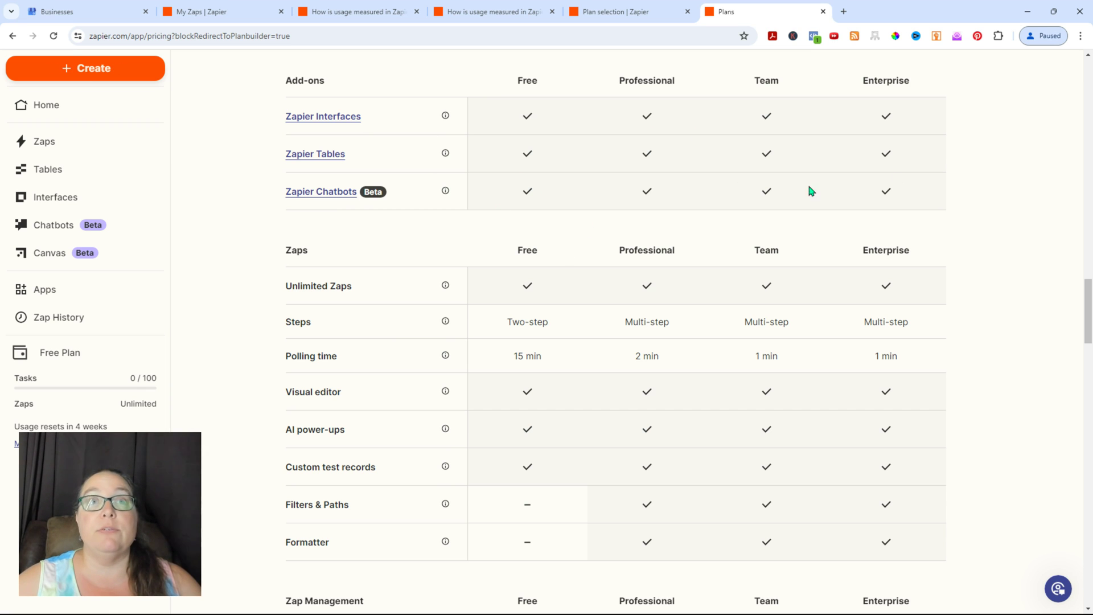
{"action": "scroll", "coordinate": [711, 242], "scroll_direction": "up", "scroll_amount": 18}
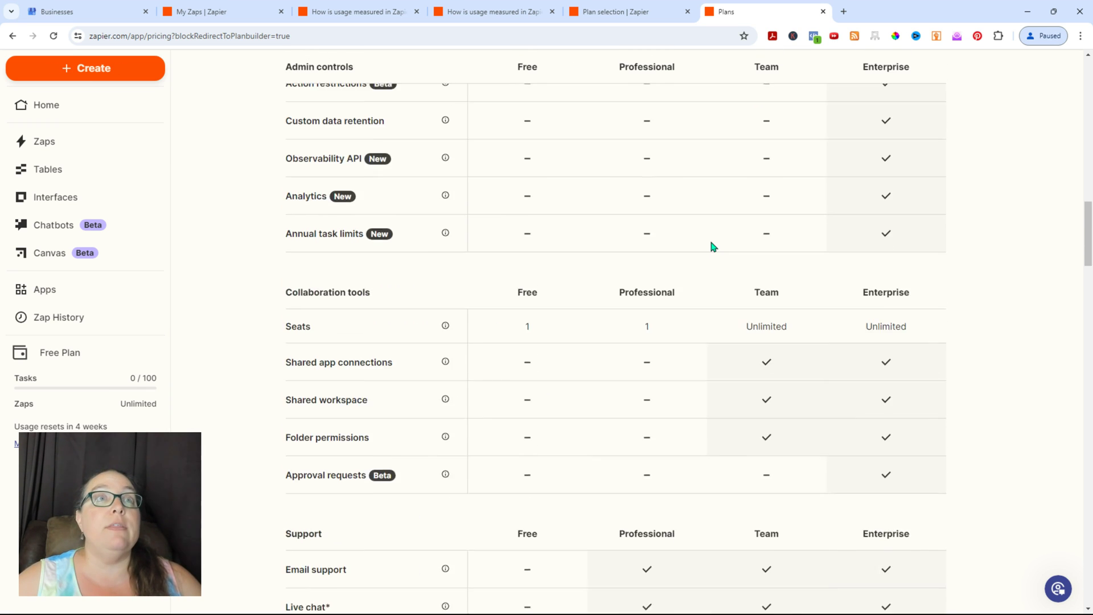
{"action": "scroll", "coordinate": [709, 238], "scroll_direction": "up", "scroll_amount": 15}
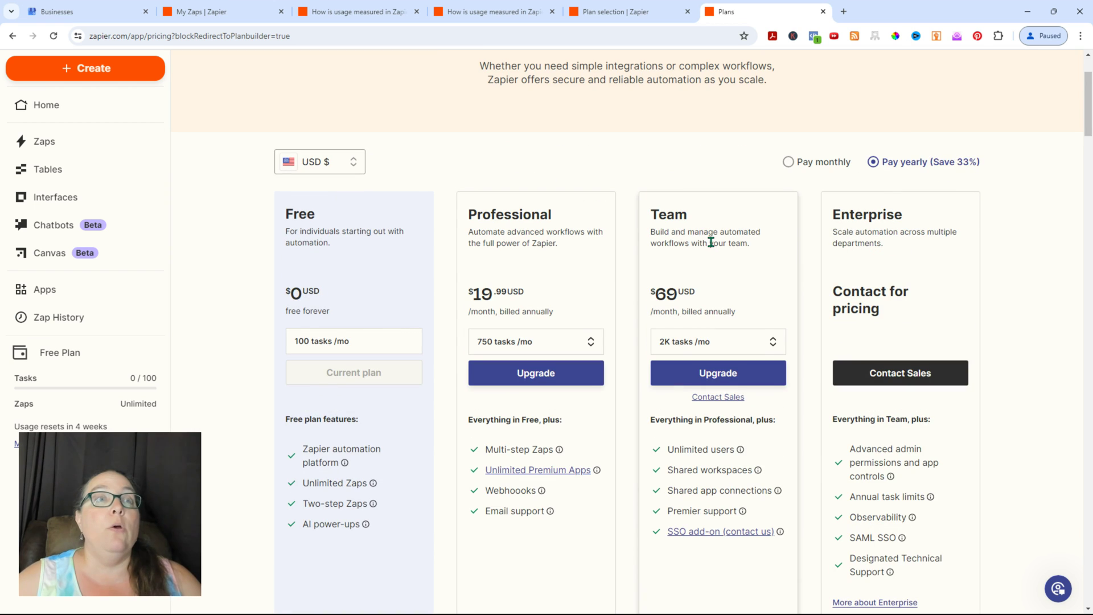
{"action": "scroll", "coordinate": [494, 231], "scroll_direction": "down", "scroll_amount": 1}
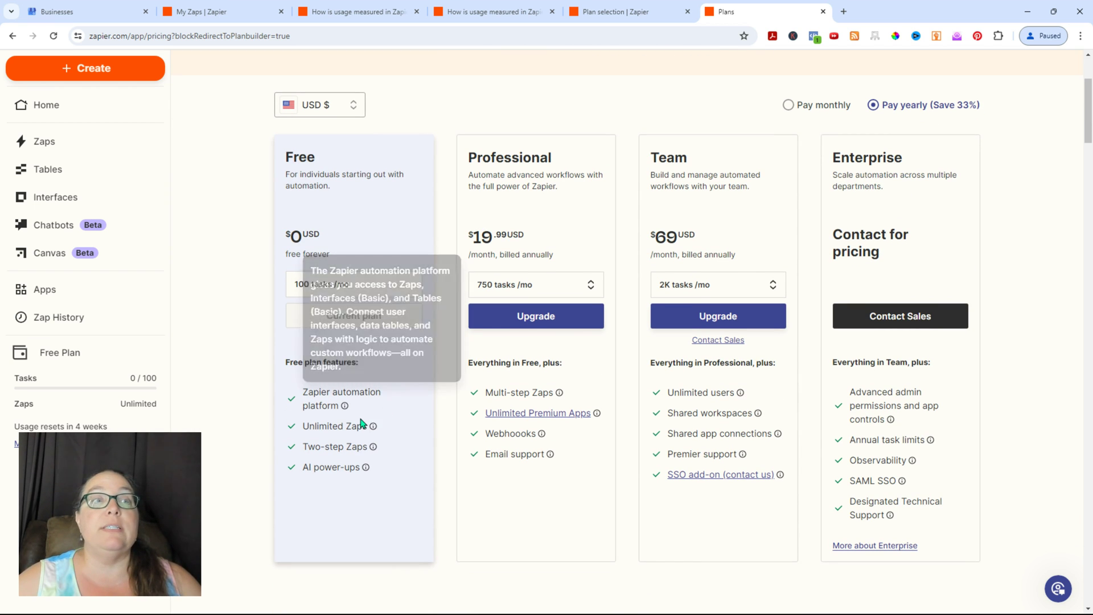
{"action": "mouse_move", "coordinate": [397, 433]}
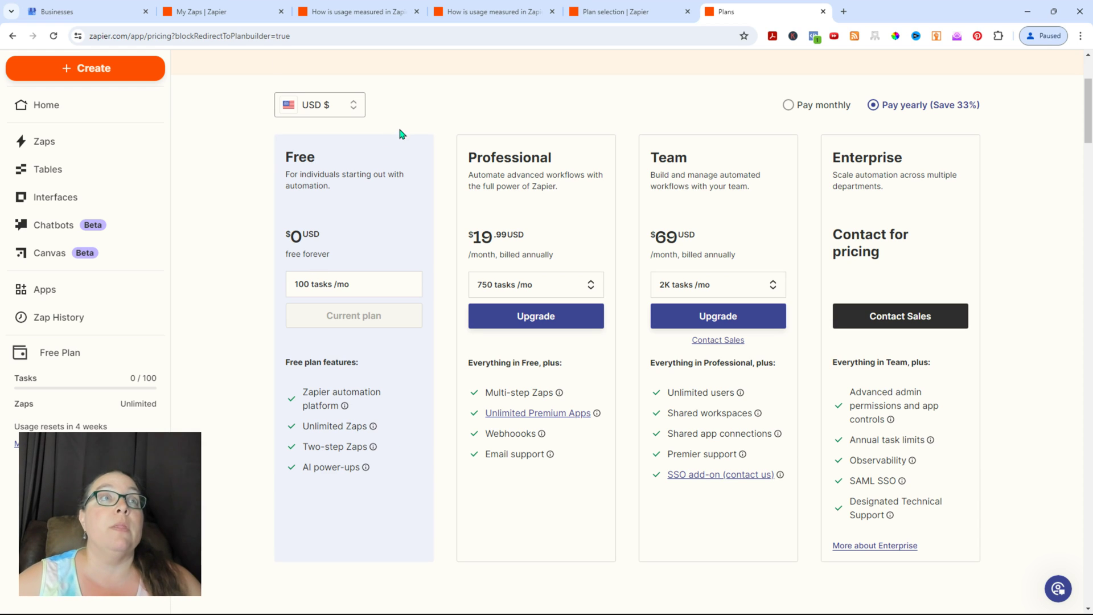
- Read what counts toward task usage in the help article on how usage is measured
{"action": "left_click", "coordinate": [357, 12]}
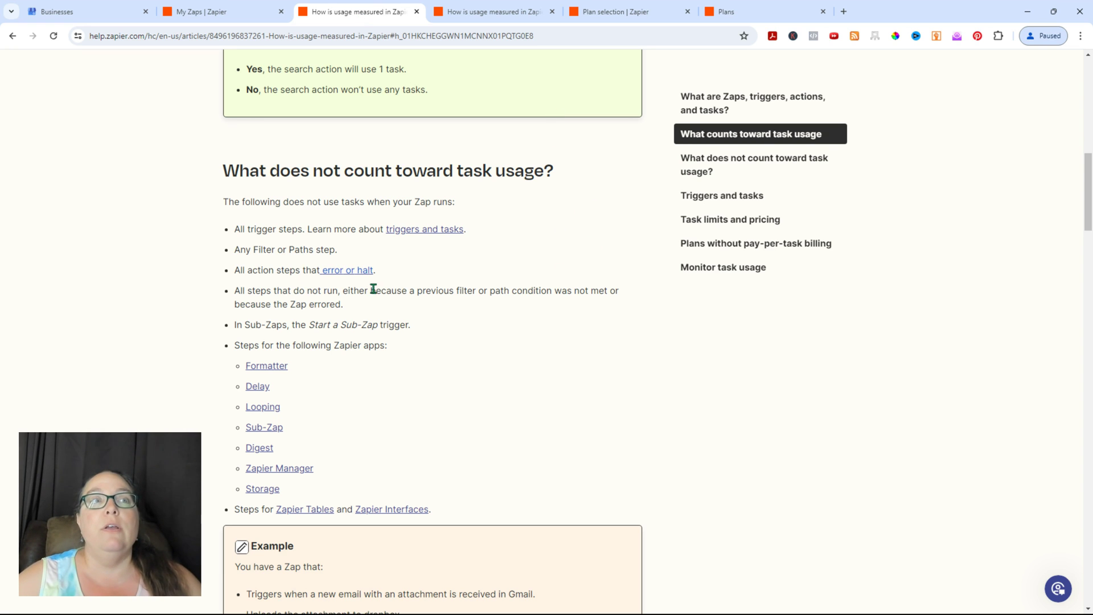
{"action": "scroll", "coordinate": [513, 205], "scroll_direction": "up", "scroll_amount": 5}
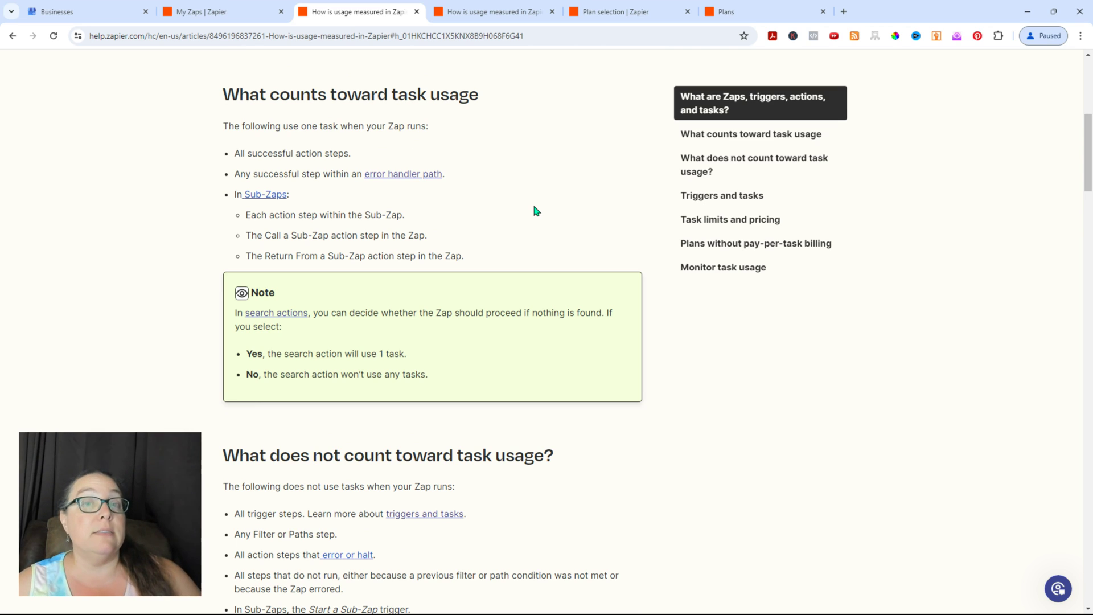
- Return to Zapier's home page and submit the replacement automation request "if rss feed updates then update my google my business"
{"action": "left_click", "coordinate": [218, 12]}
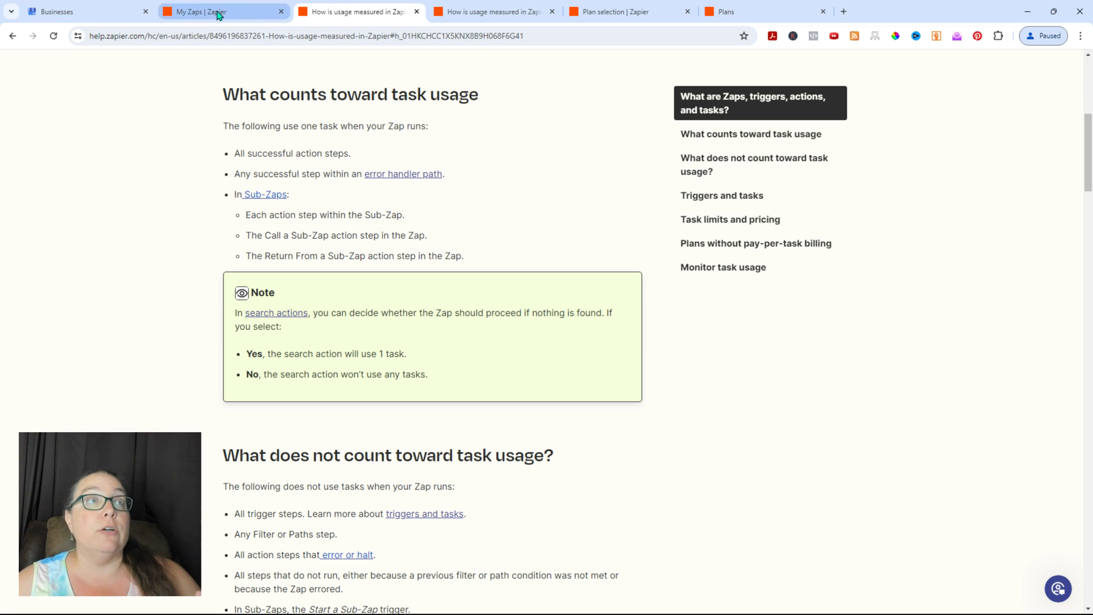
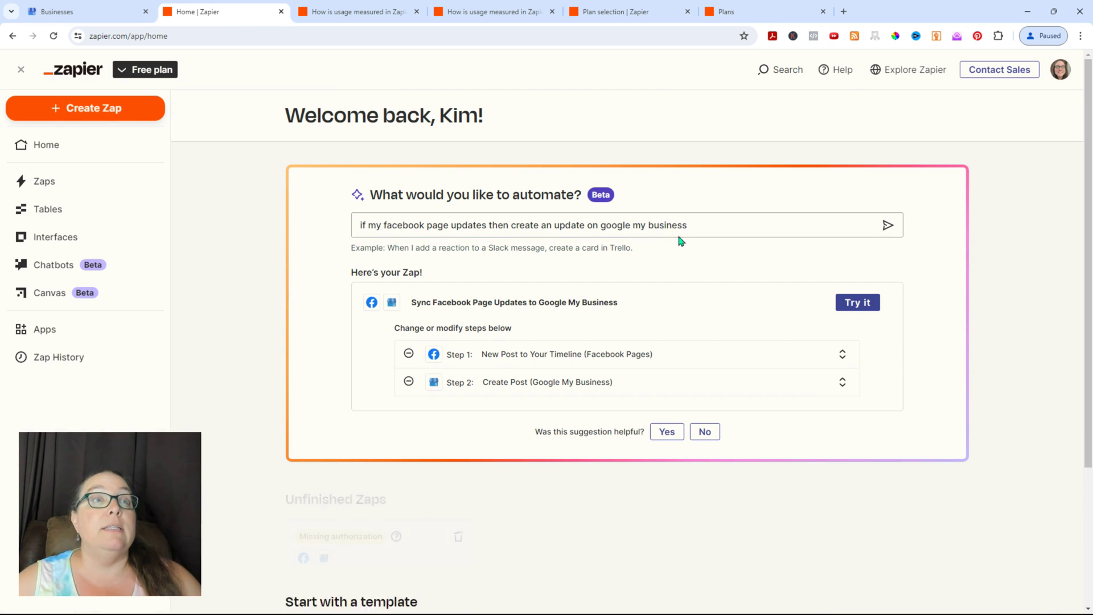
{"action": "double_click", "coordinate": [687, 227]}
{"action": "left_click_drag", "start_coordinate": [688, 231], "coordinate": [335, 240]}
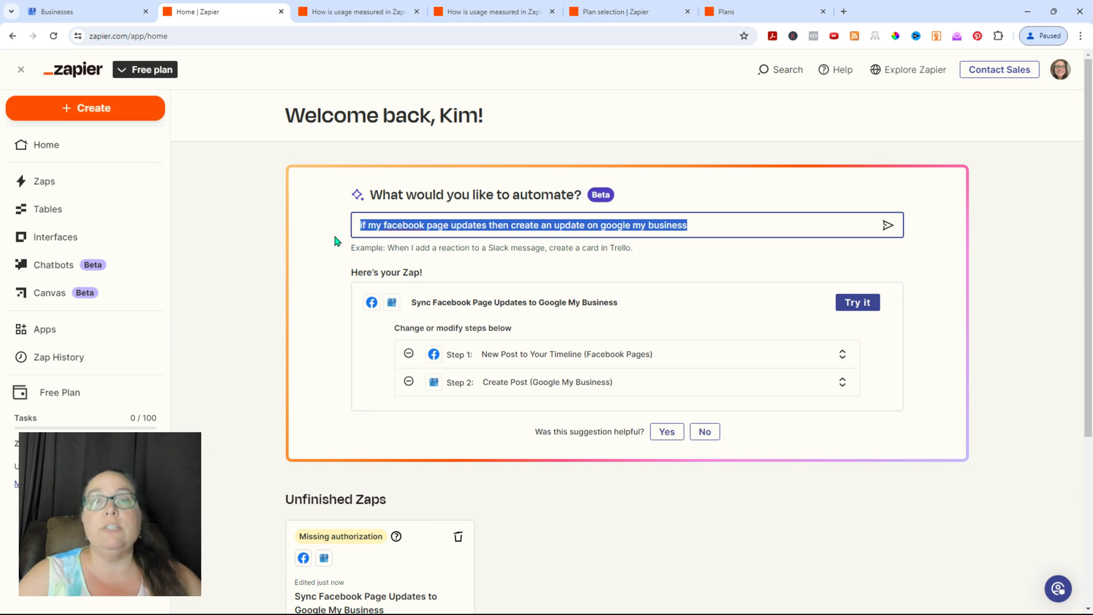
{"action": "key", "text": "BackSpace"}
{"action": "type", "text": "if r"}
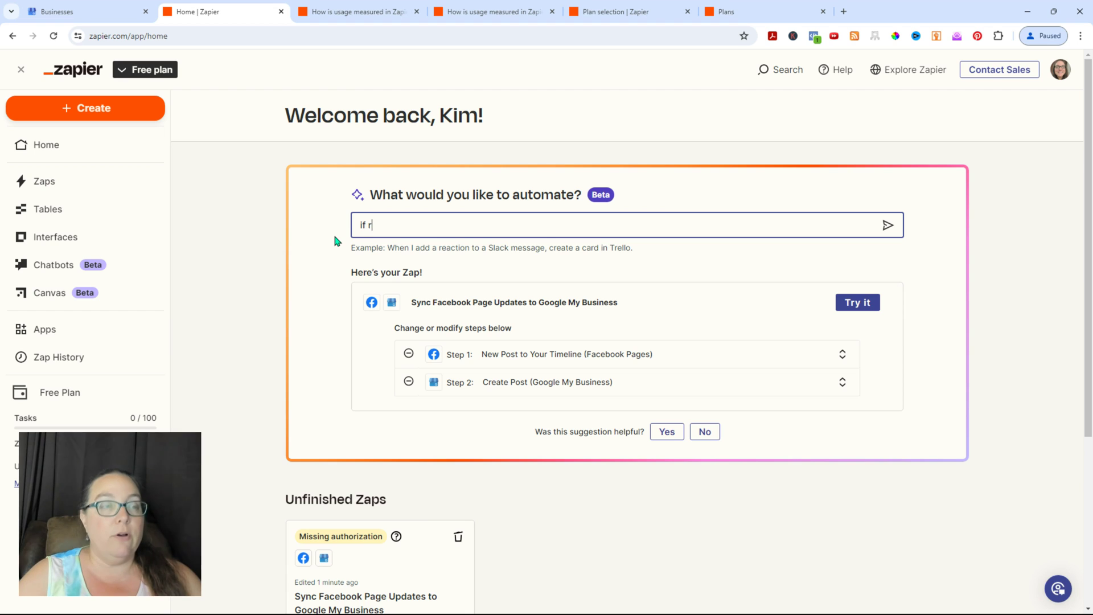
{"action": "type", "text": "ss feed upda"}
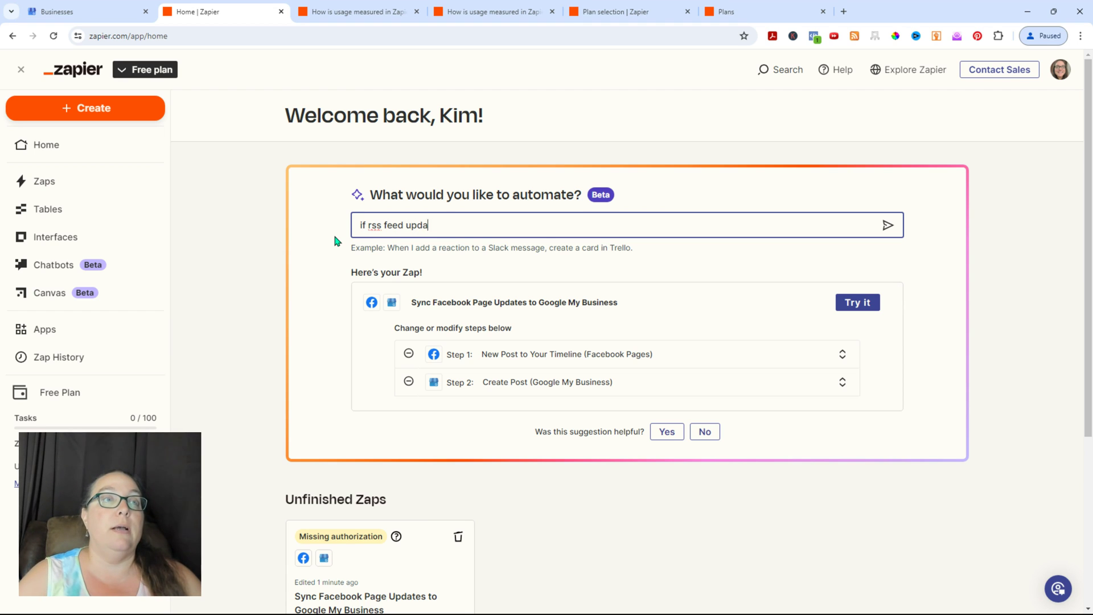
{"action": "type", "text": "tes then update "}
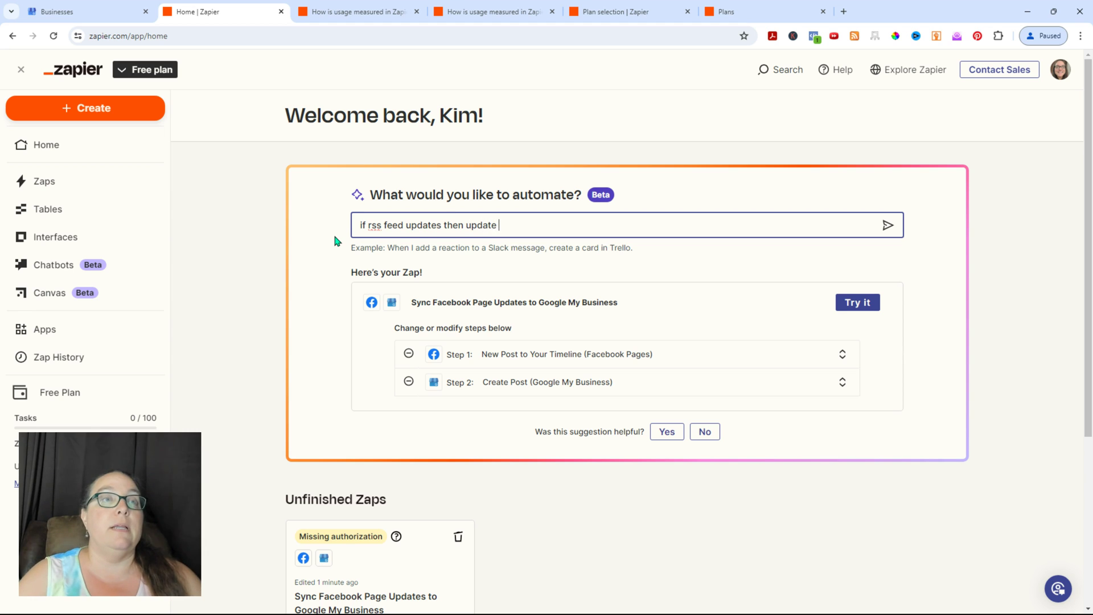
{"action": "type", "text": "my google my business"}
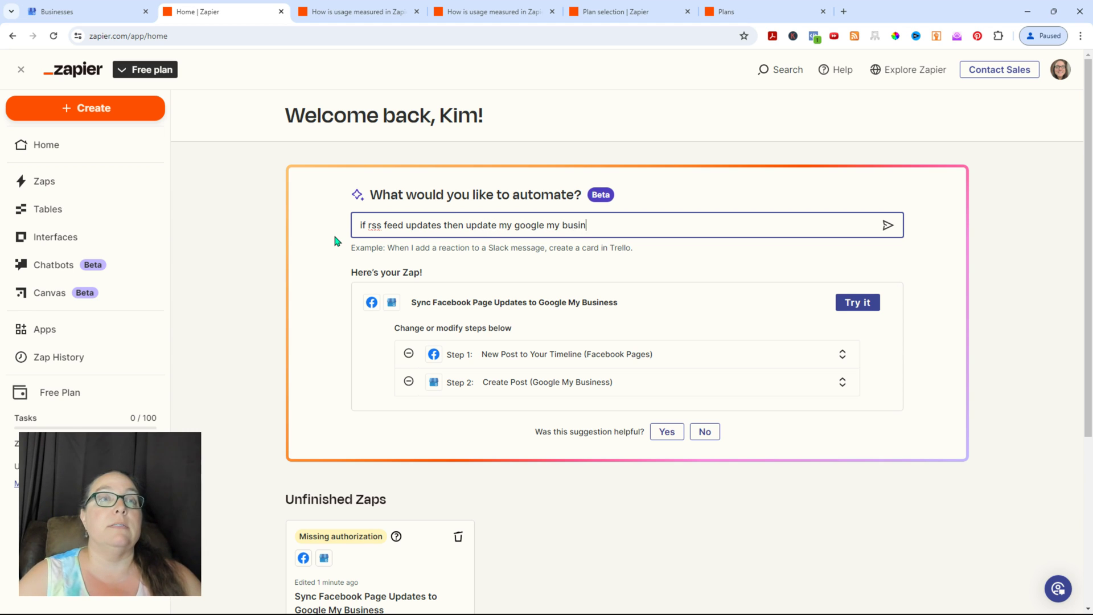
{"action": "key", "text": "Return"}
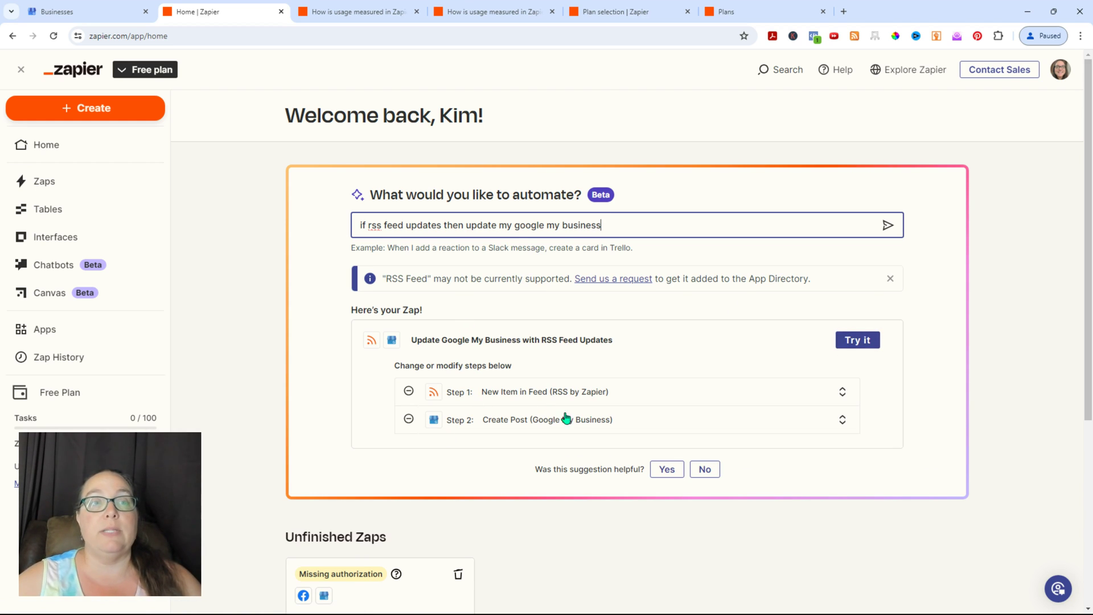
- Open the suggested "Update Google My Business with RSS Feed Updates" Zap in the editor
{"action": "scroll", "coordinate": [649, 352], "scroll_direction": "down", "scroll_amount": 1}
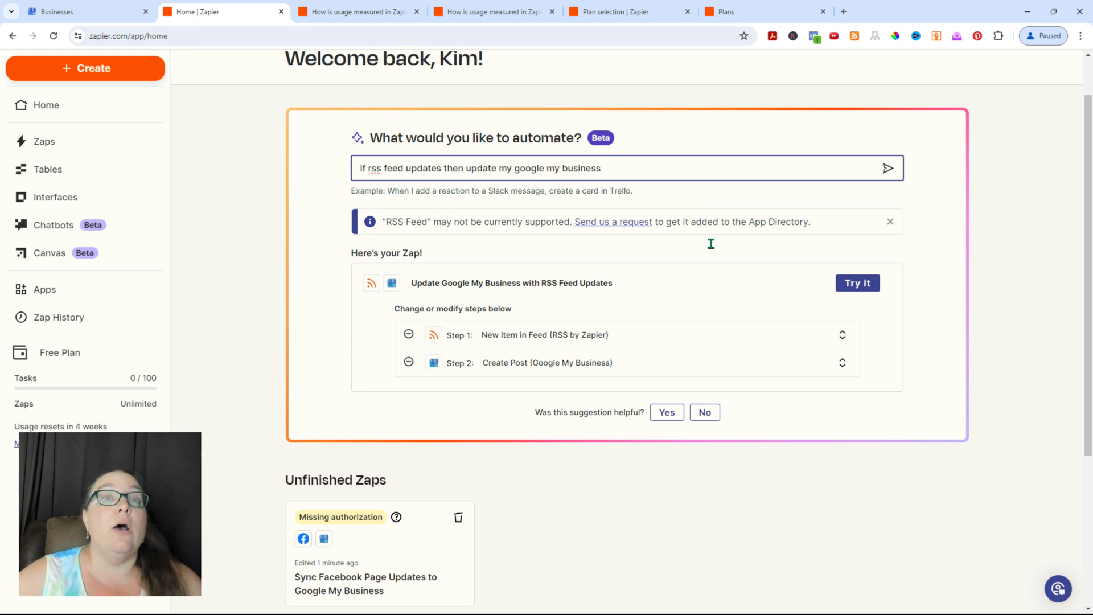
{"action": "left_click", "coordinate": [854, 283]}
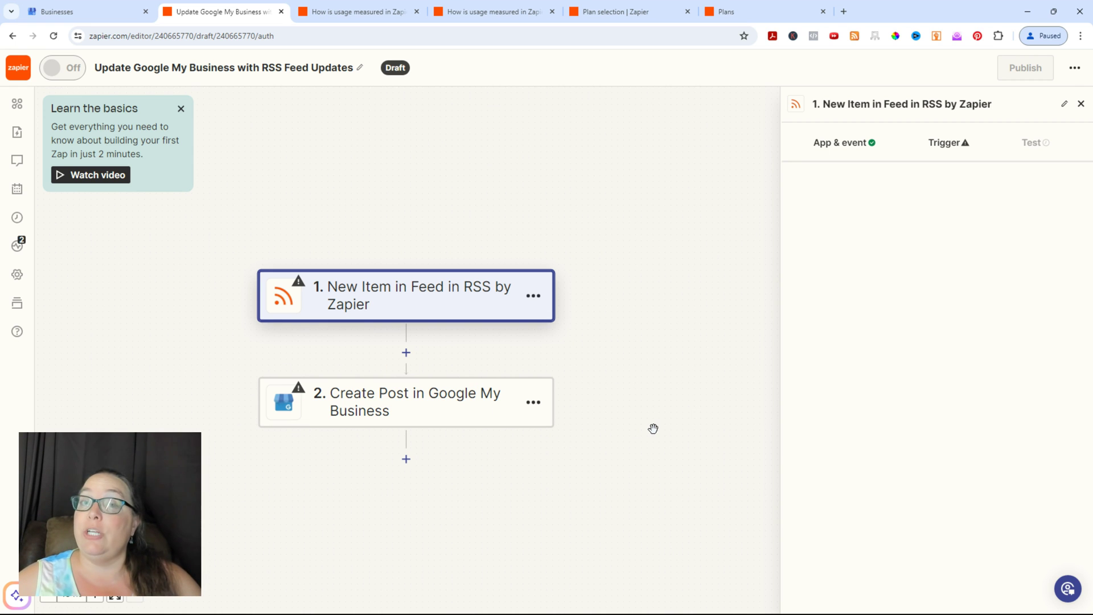
- Return to the task usage article and the Plans page to review the plan options
{"action": "left_click", "coordinate": [354, 12]}
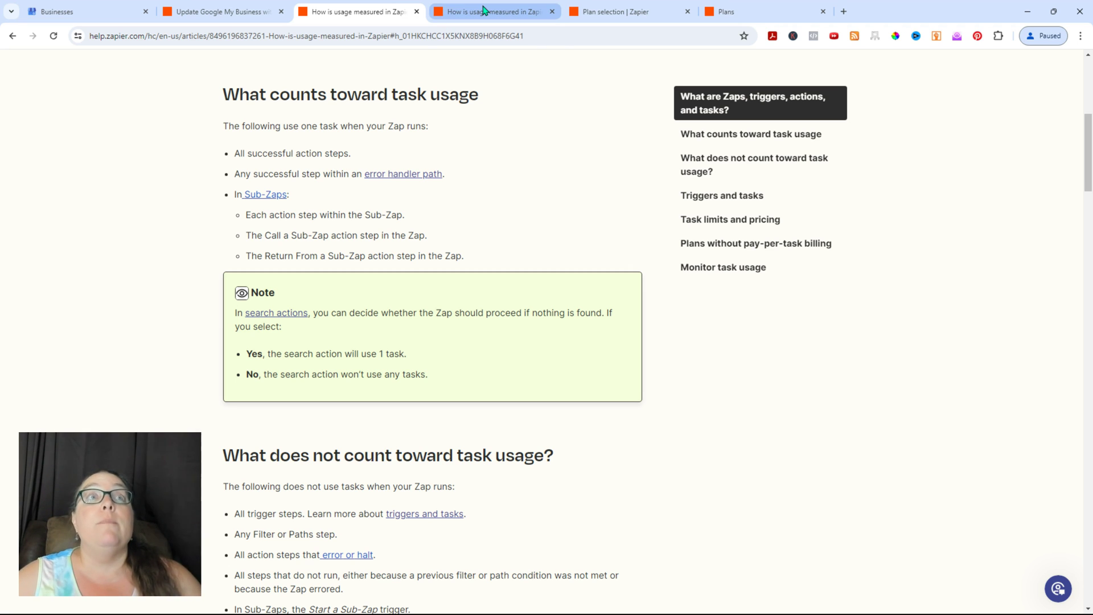
{"action": "left_click", "coordinate": [733, 13]}
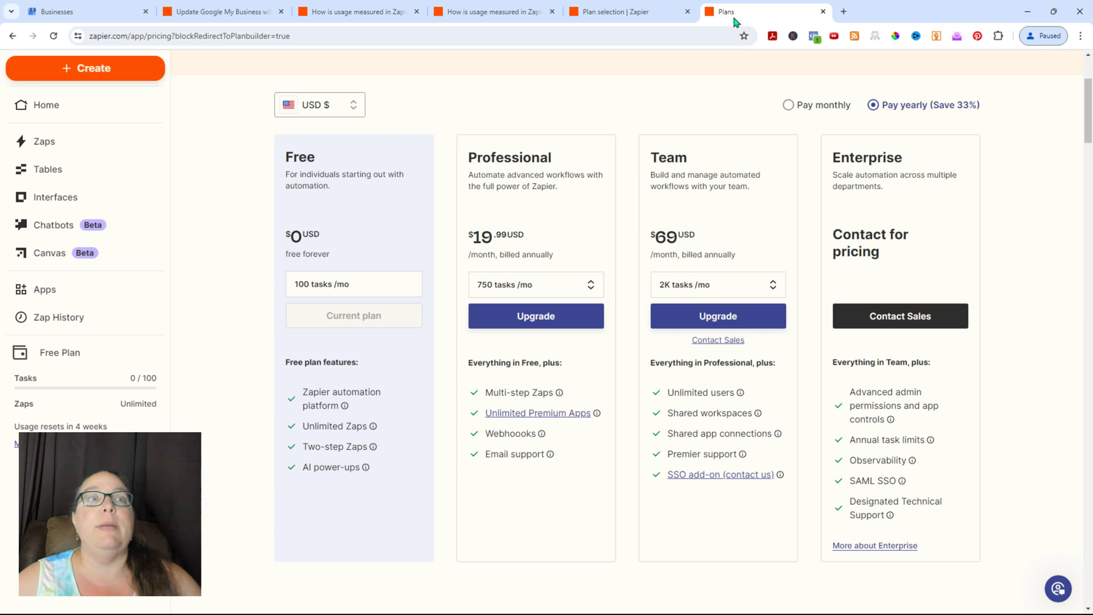
- Review the plan feature comparison table, from admin controls through the Zaps and Zap Management sections
{"action": "scroll", "coordinate": [421, 260], "scroll_direction": "down", "scroll_amount": 10}
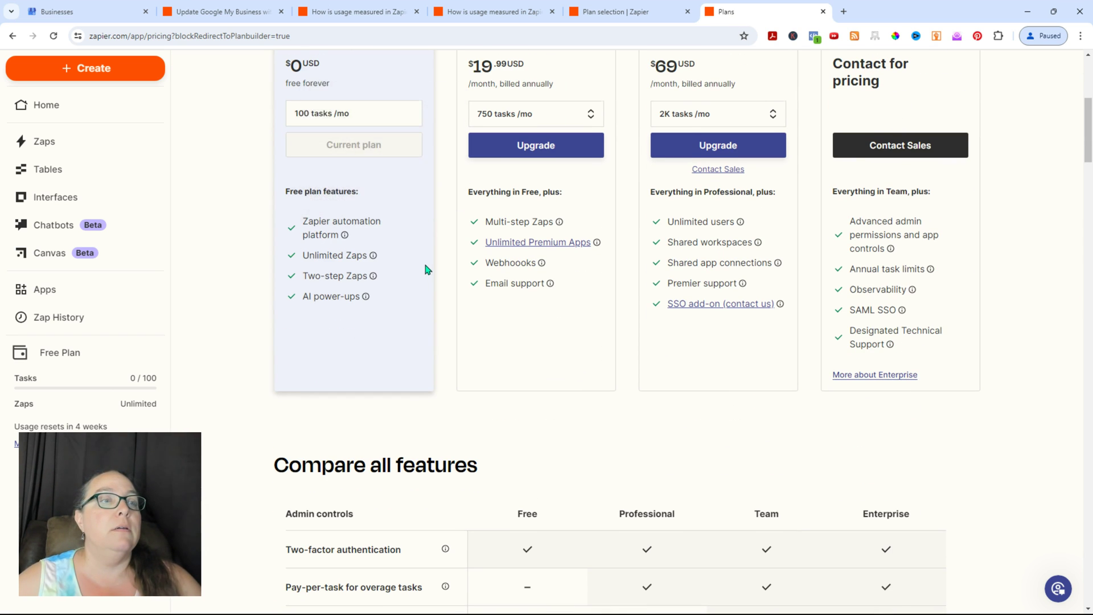
{"action": "scroll", "coordinate": [428, 270], "scroll_direction": "down", "scroll_amount": 12}
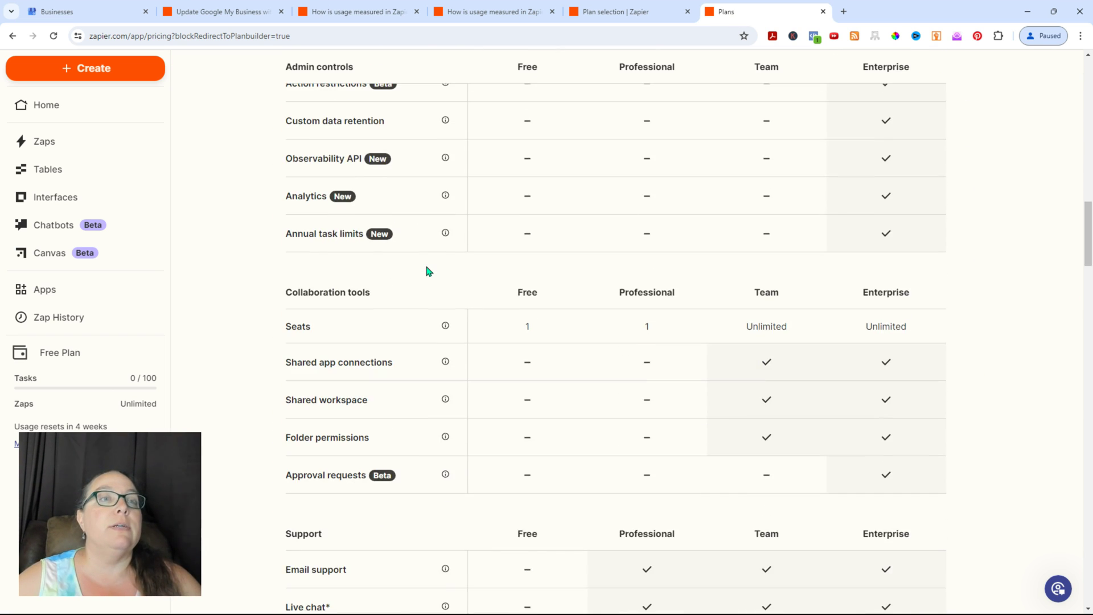
{"action": "scroll", "coordinate": [428, 269], "scroll_direction": "down", "scroll_amount": 7}
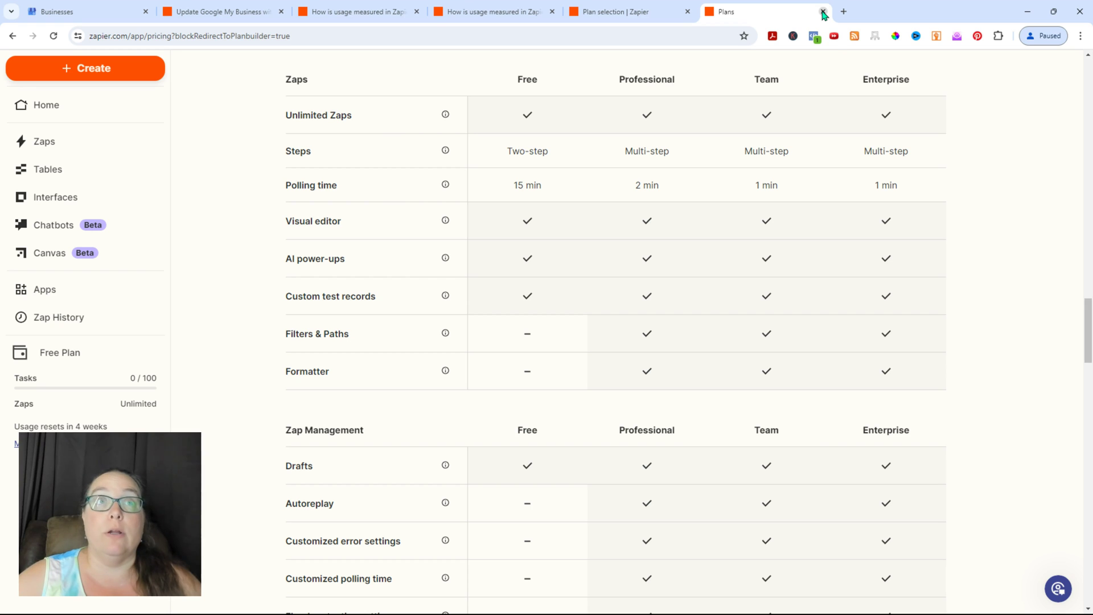
- Return to the RSS Zap draft and rename its trigger step to "Eason Twins YouTube RSS"
{"action": "left_click", "coordinate": [228, 8]}
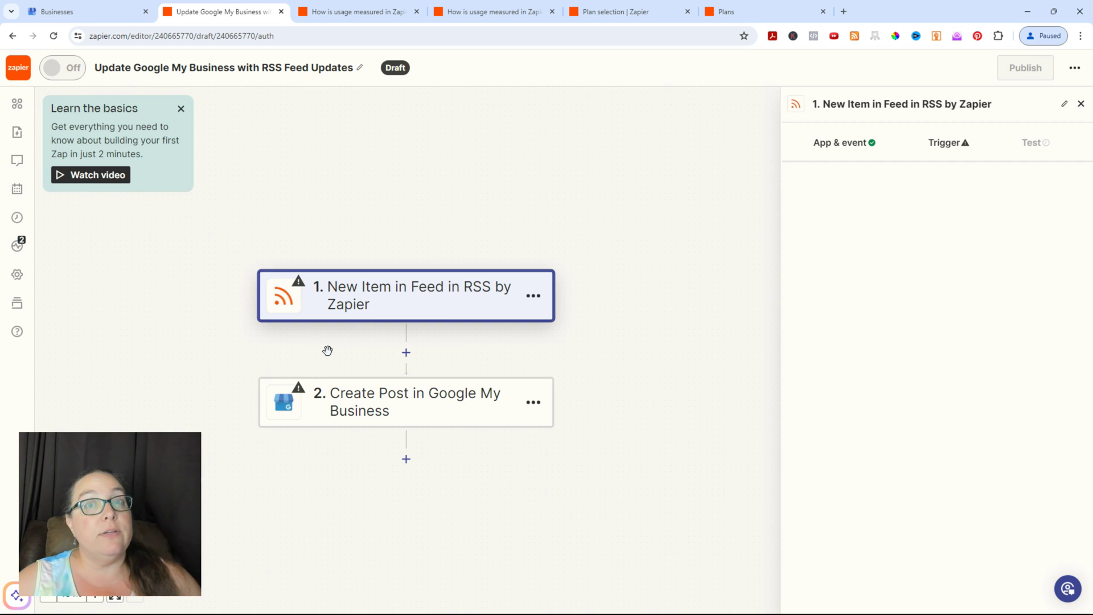
{"action": "left_click", "coordinate": [948, 143]}
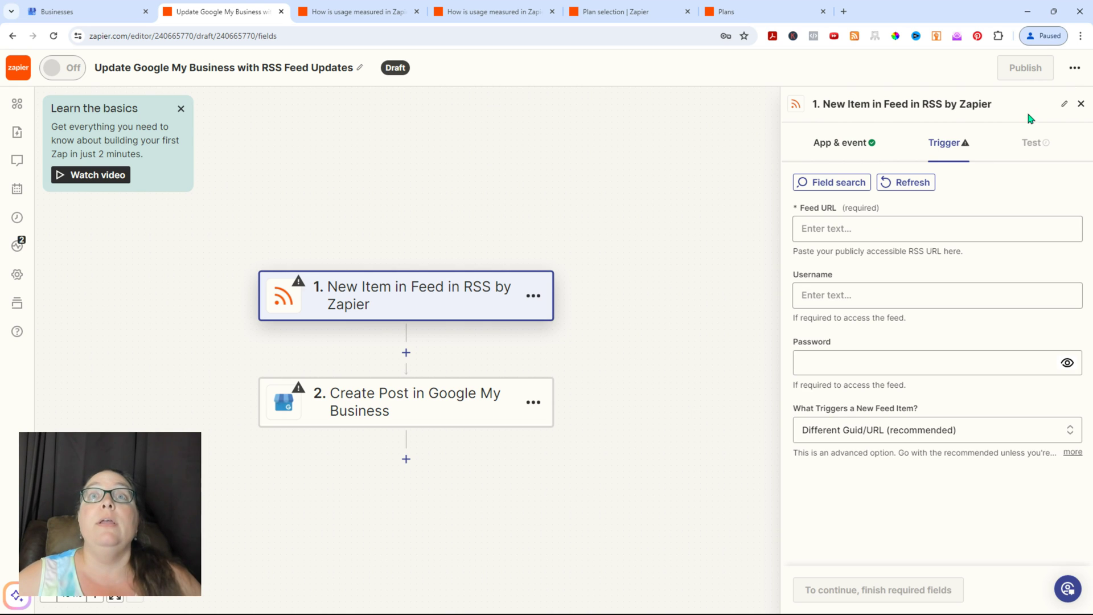
{"action": "left_click", "coordinate": [1065, 105]}
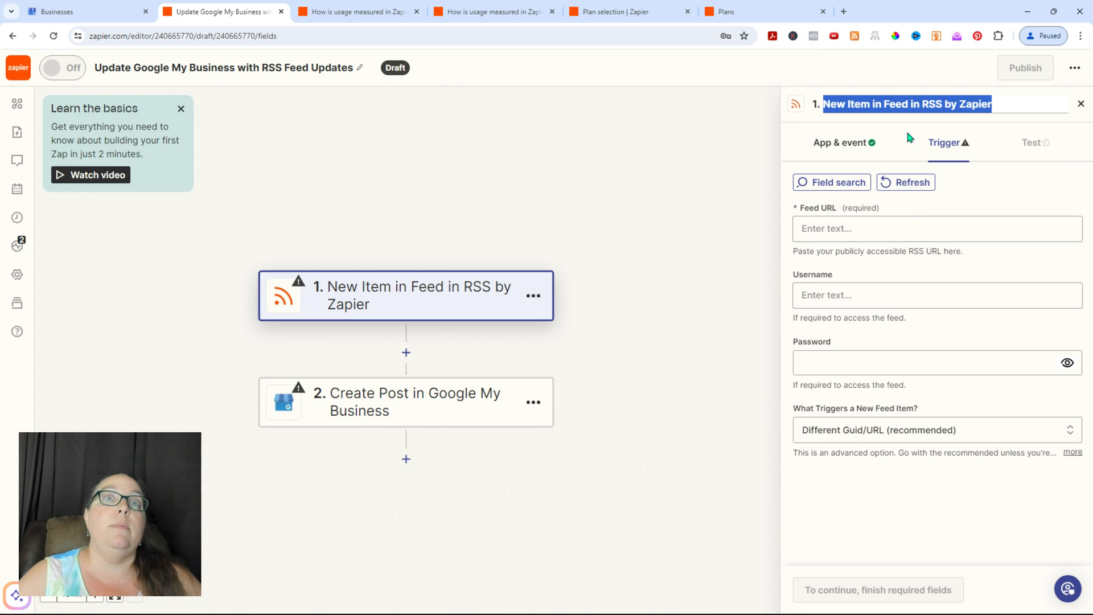
{"action": "type", "text": "Eason T"}
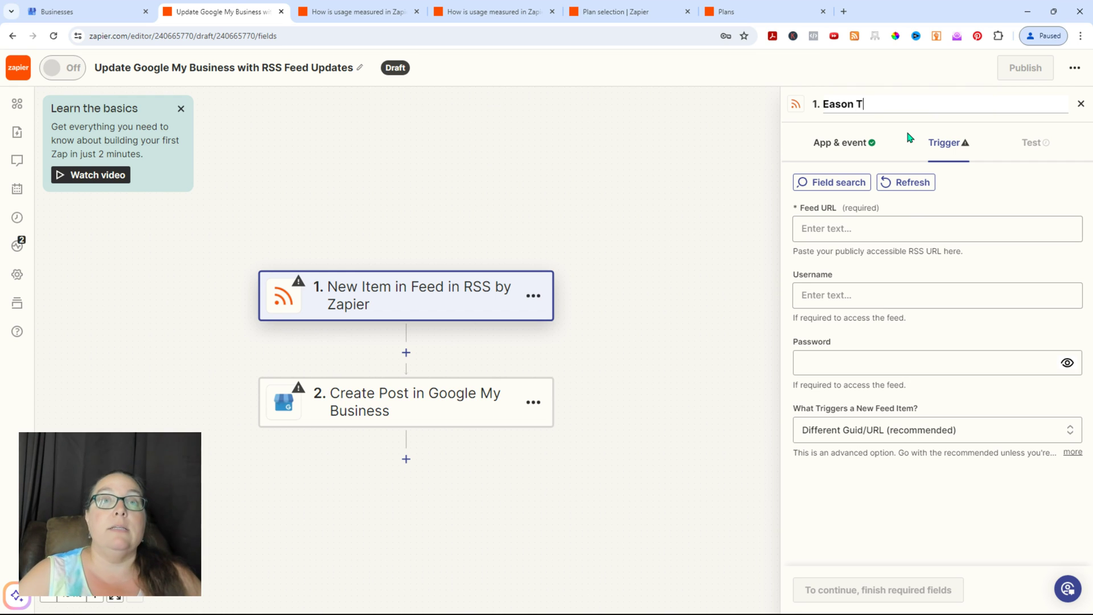
{"action": "type", "text": "wins "}
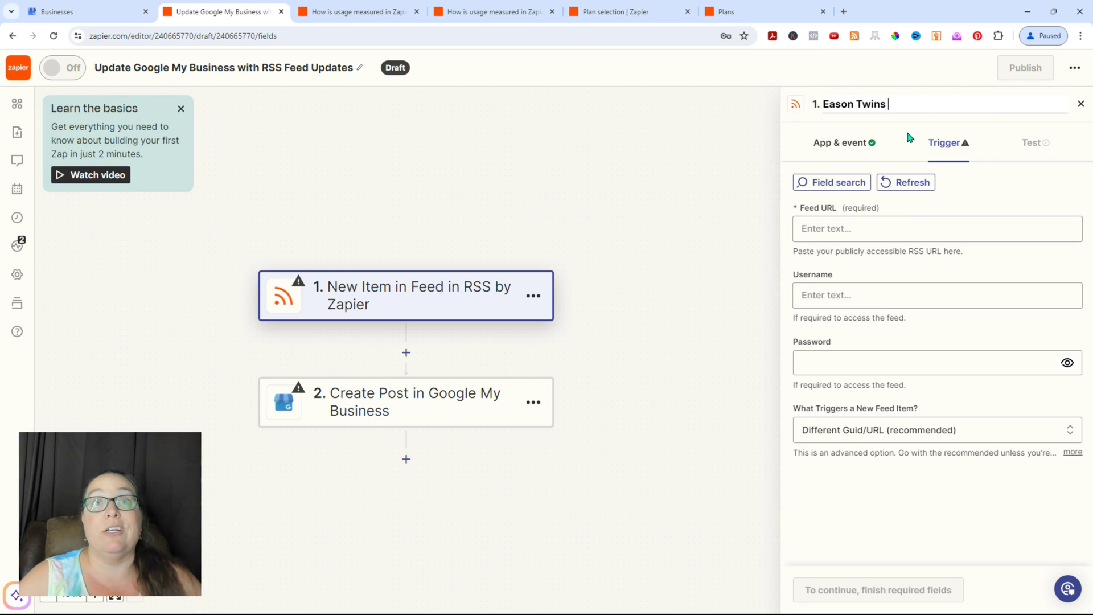
{"action": "type", "text": "YouTube"}
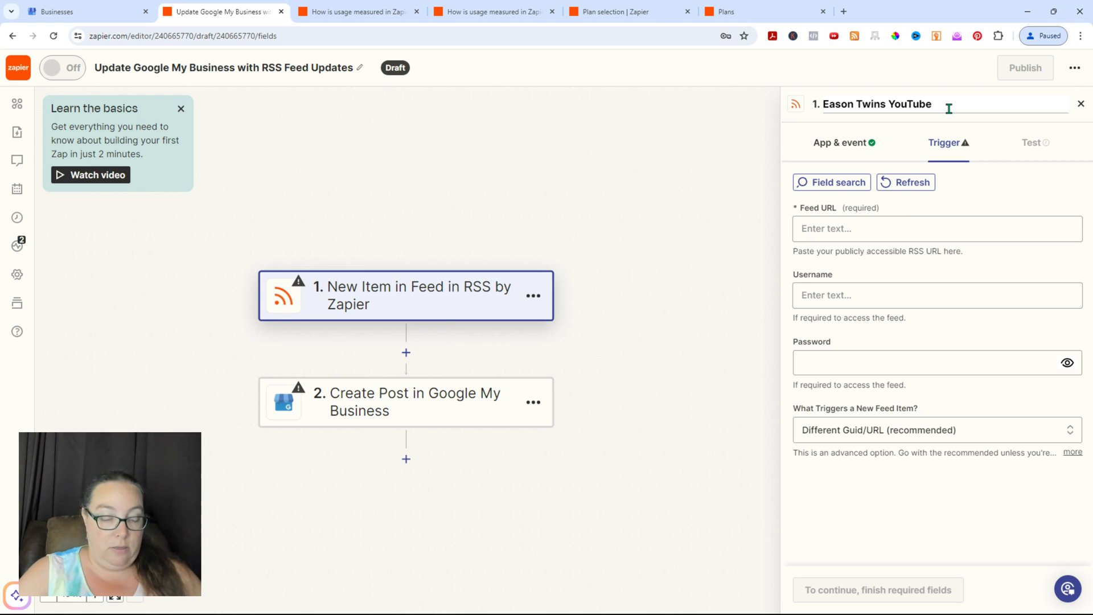
{"action": "type", "text": " RSS"}
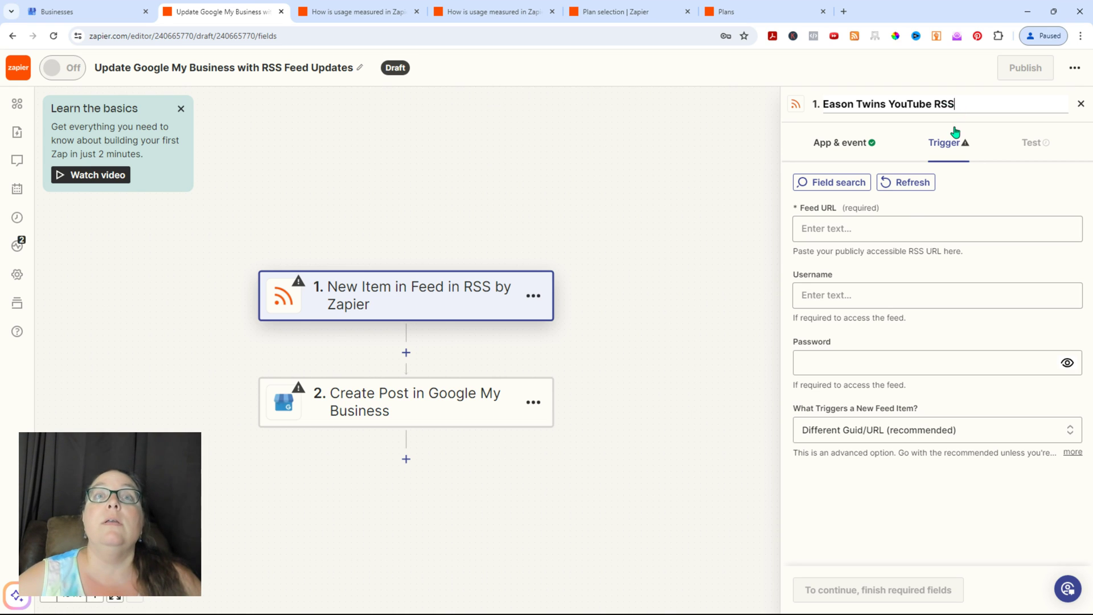
{"action": "left_click", "coordinate": [841, 228]}
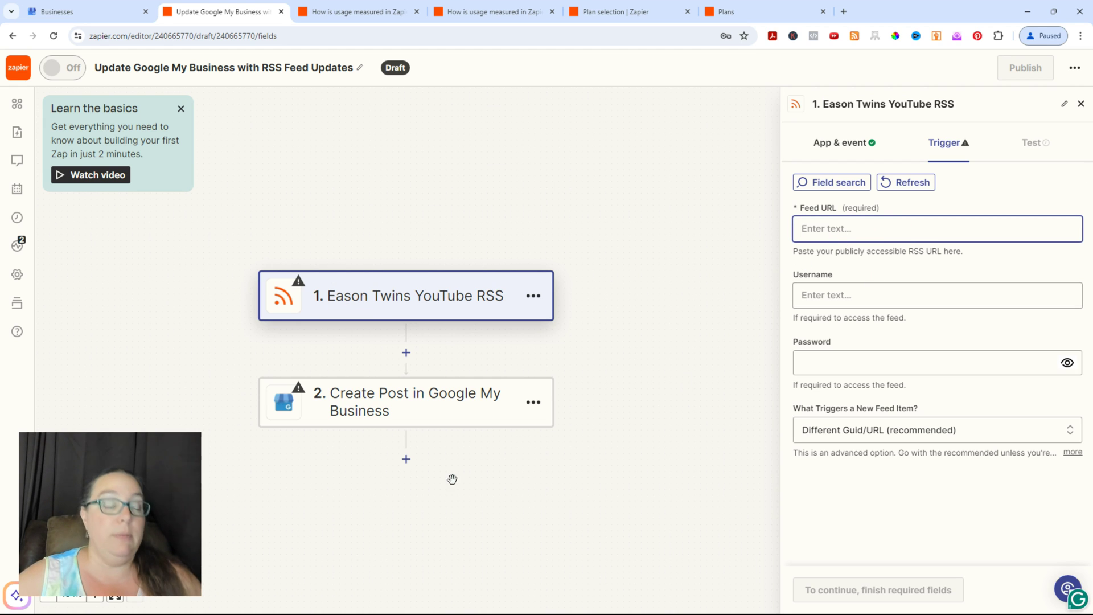
{"action": "key", "text": "super"}
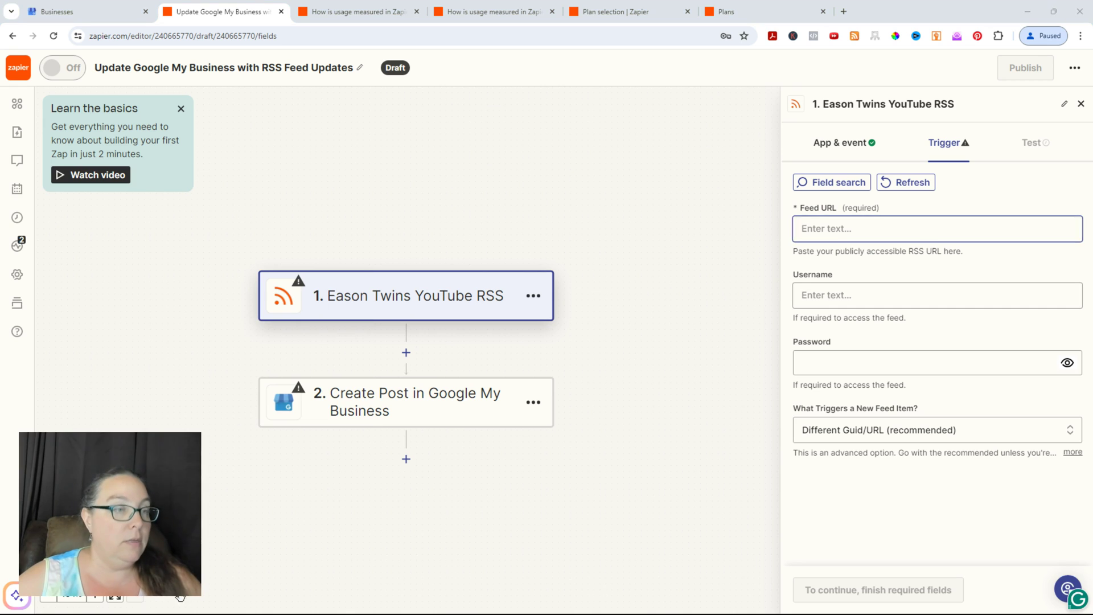
{"action": "left_click", "coordinate": [656, 410]}
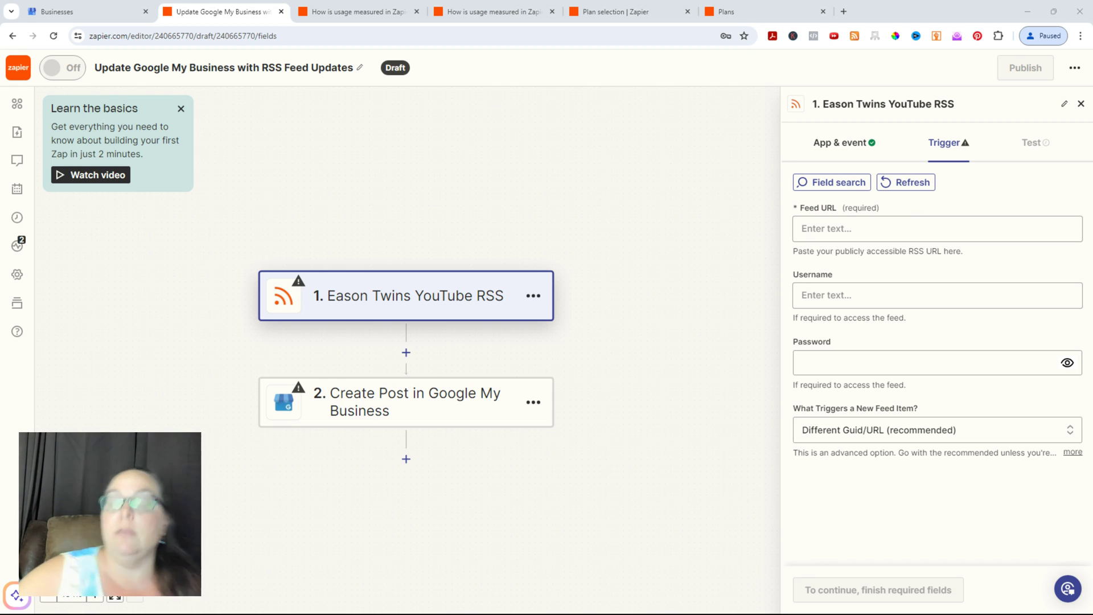
{"action": "left_click", "coordinate": [850, 231]}
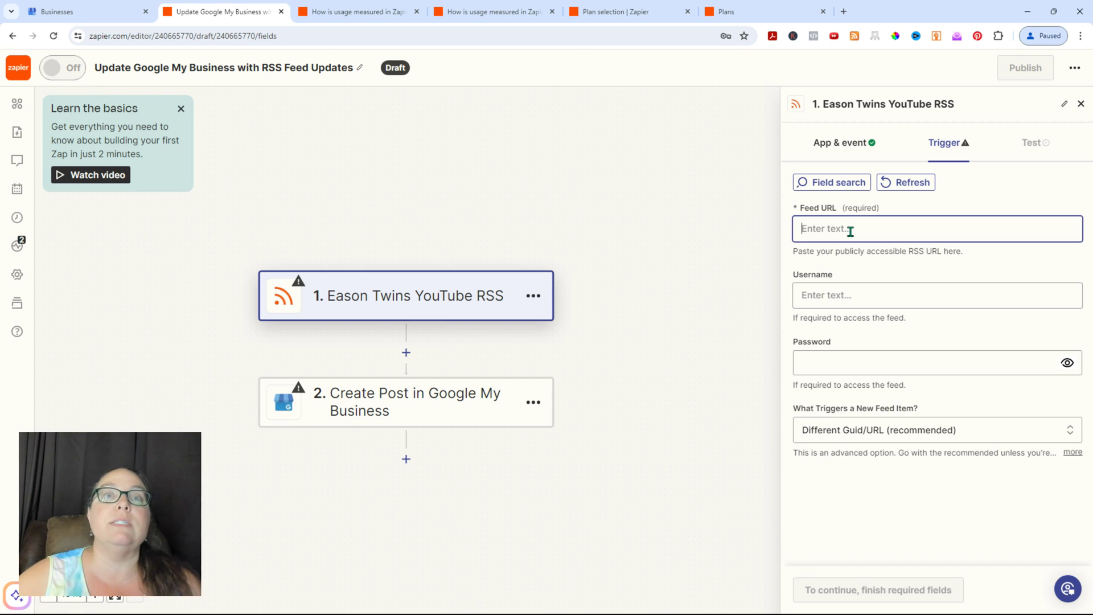
{"action": "type", "text": "https://www.youtube.com/feeds/videos.xml?channel_id=UCxDRHTa9Jq6Fc00HVpDpDEw"}
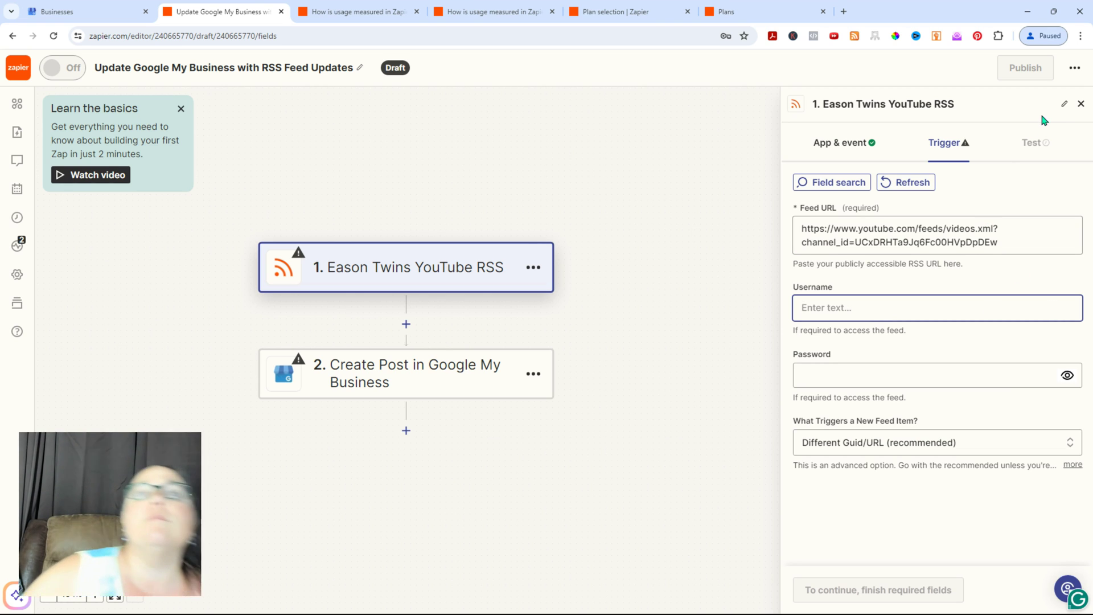
- Test the RSS trigger and continue with the "New Item in Feed C" record
{"action": "left_click", "coordinate": [1033, 145]}
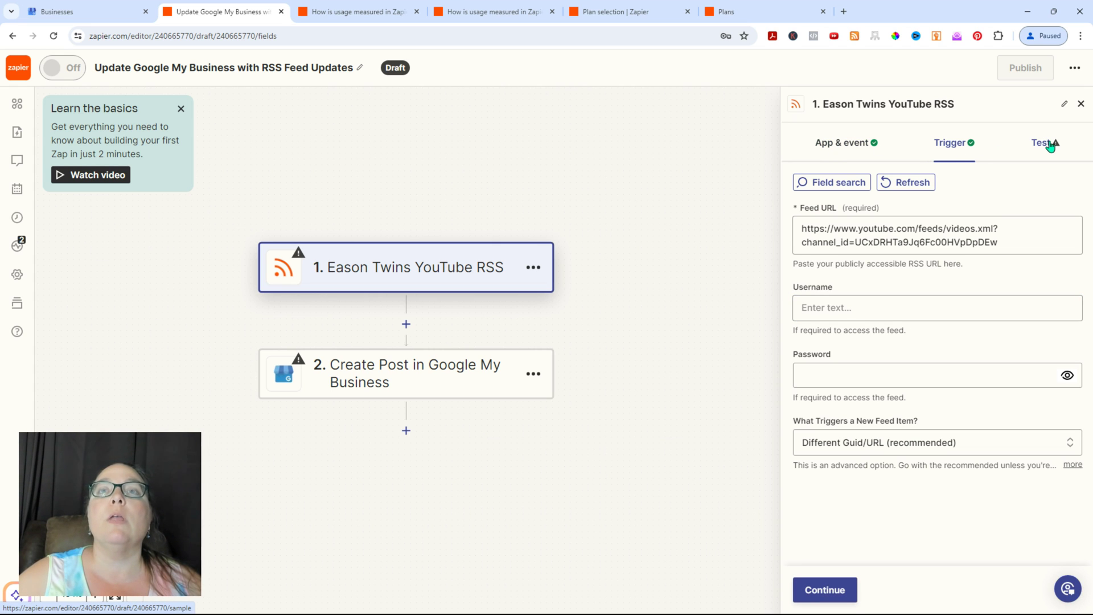
{"action": "left_click", "coordinate": [1049, 145]}
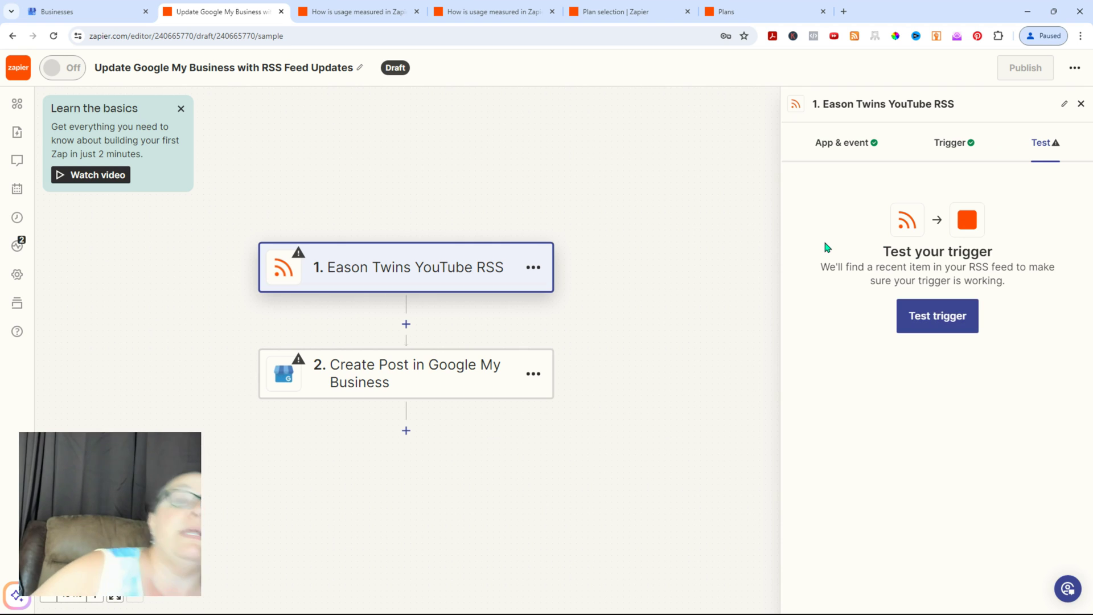
{"action": "left_click", "coordinate": [947, 320]}
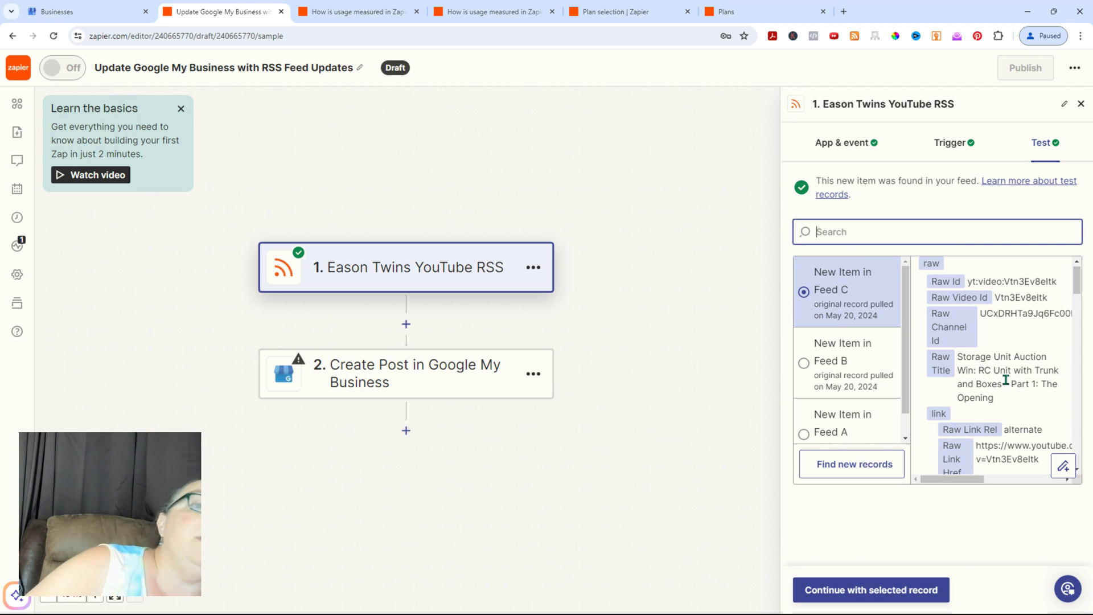
{"action": "scroll", "coordinate": [1004, 382], "scroll_direction": "down", "scroll_amount": 2}
{"action": "scroll", "coordinate": [1001, 370], "scroll_direction": "up", "scroll_amount": 3}
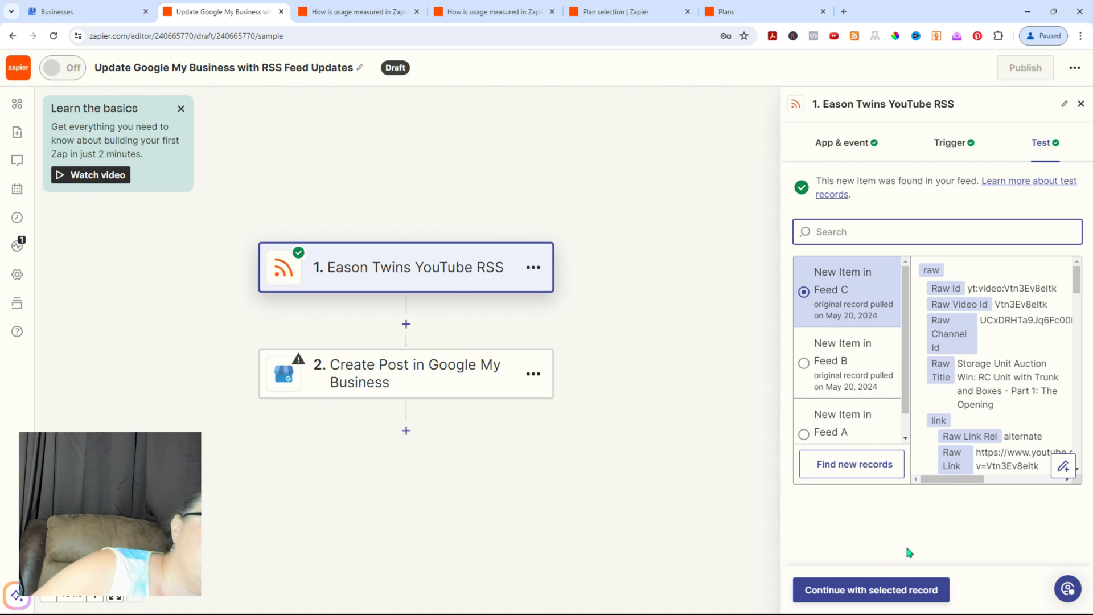
{"action": "left_click", "coordinate": [862, 589]}
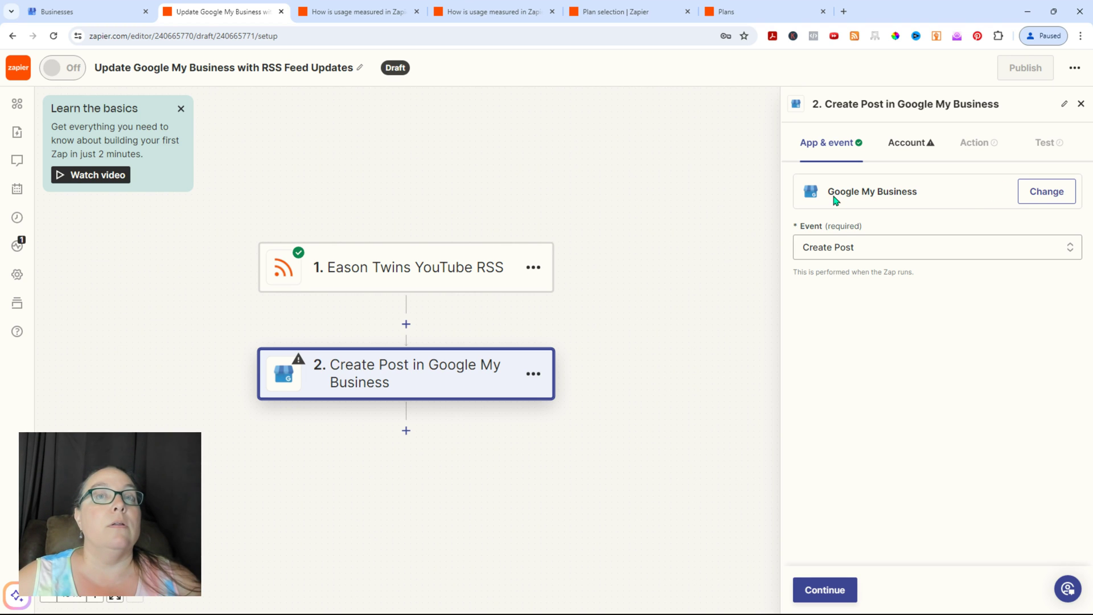
- Keep Google My Business as the action app and choose Create Post as its event
{"action": "left_click", "coordinate": [1062, 194]}
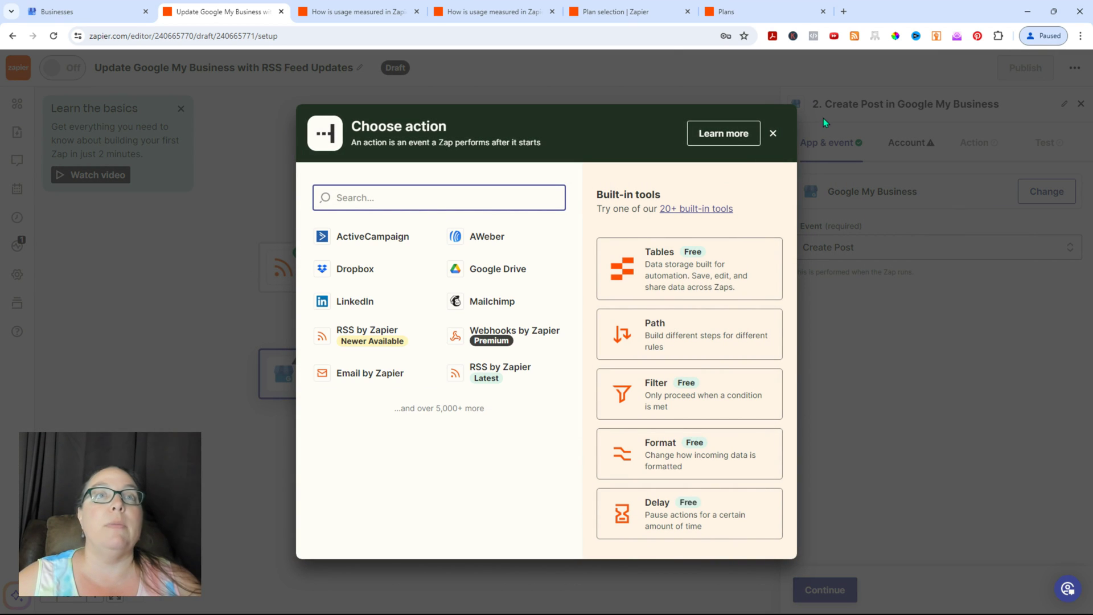
{"action": "left_click", "coordinate": [772, 134]}
{"action": "left_click", "coordinate": [905, 245]}
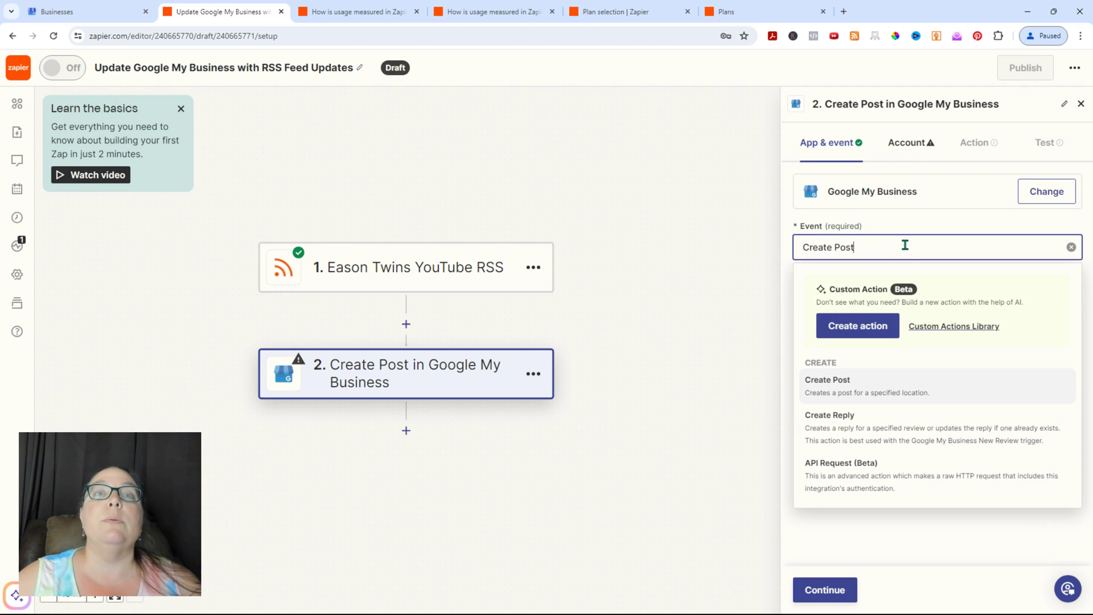
{"action": "left_click", "coordinate": [840, 396]}
- Connect the Google My Business account to the action, granting Zapier permission to see, edit, create and delete the business listings
{"action": "left_click", "coordinate": [910, 144]}
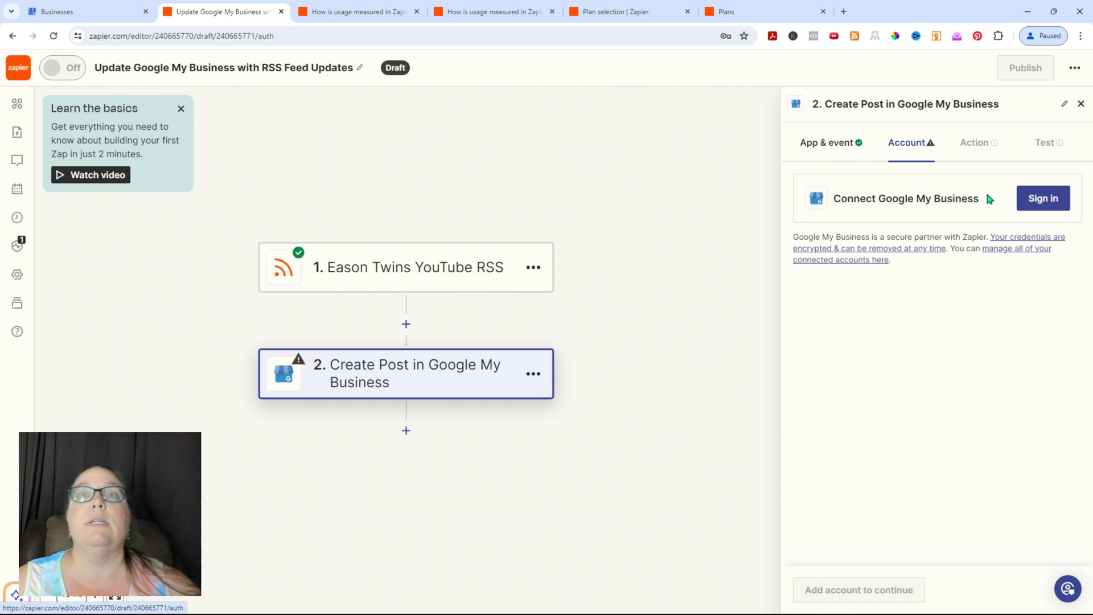
{"action": "left_click", "coordinate": [1043, 199]}
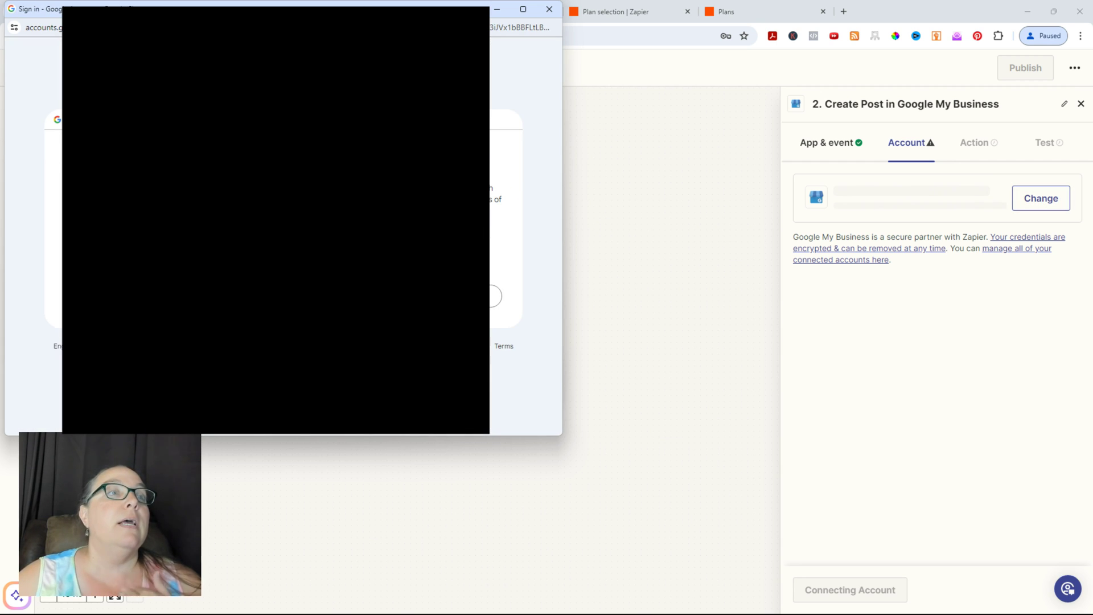
{"action": "key", "text": "Return"}
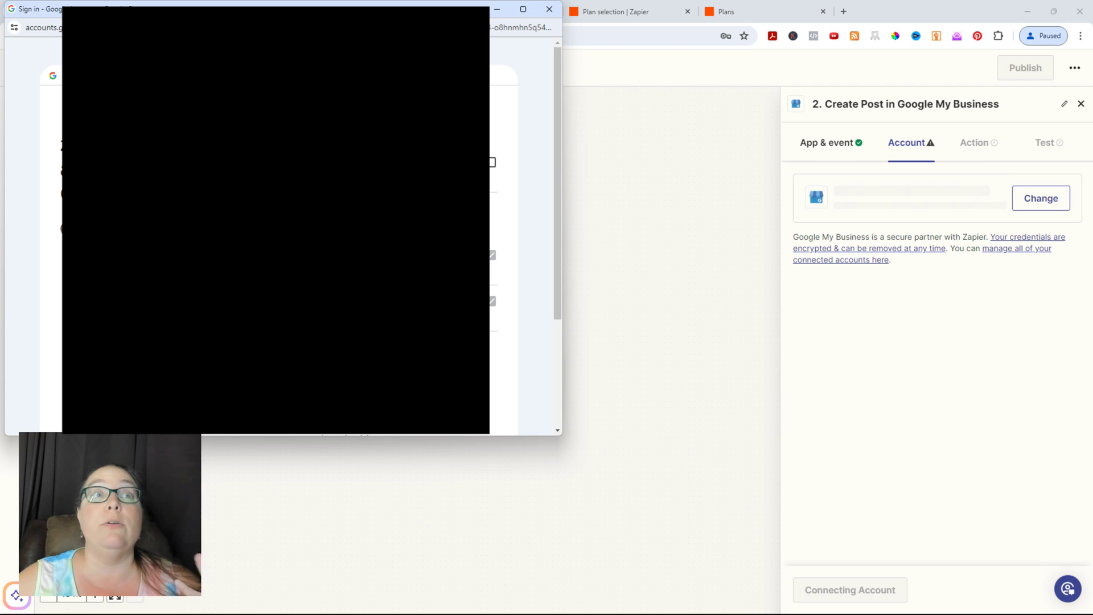
{"action": "left_click", "coordinate": [491, 163]}
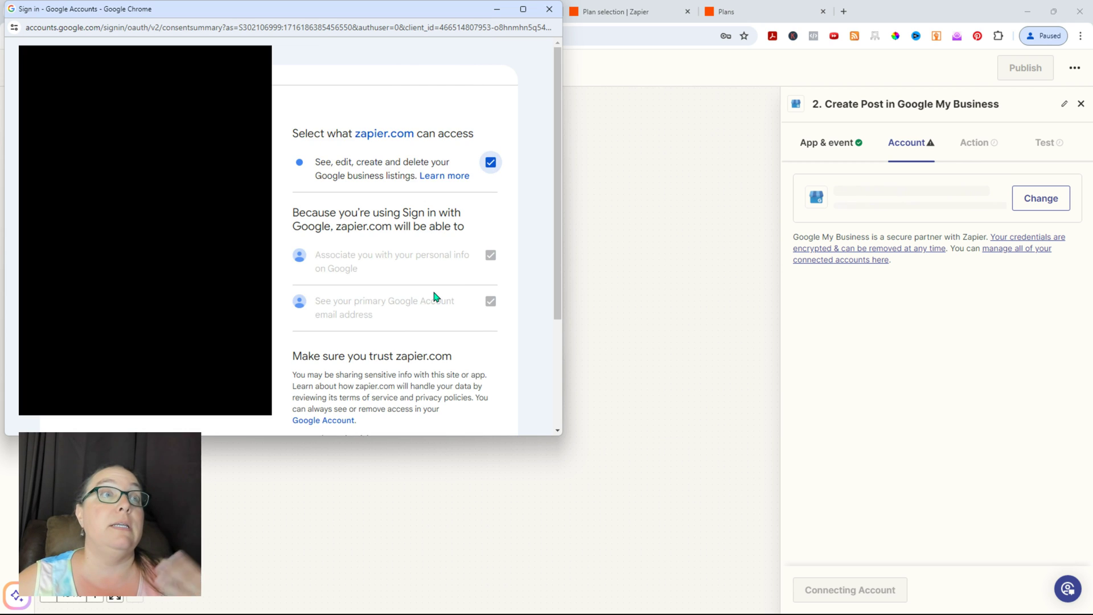
{"action": "scroll", "coordinate": [432, 288], "scroll_direction": "down", "scroll_amount": 3}
{"action": "scroll", "coordinate": [434, 296], "scroll_direction": "down", "scroll_amount": 1}
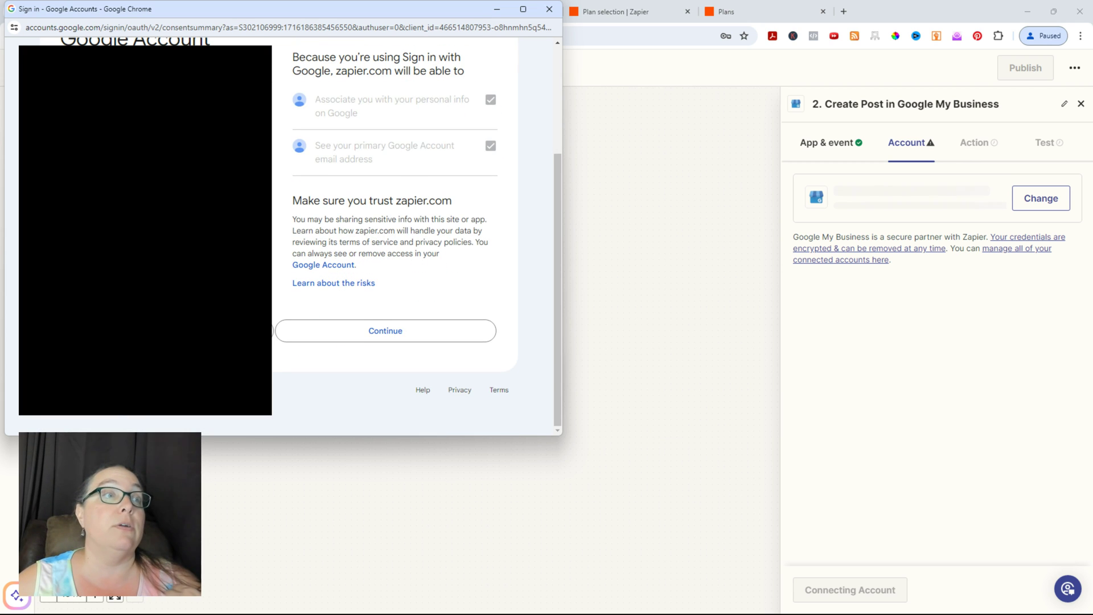
{"action": "left_click", "coordinate": [387, 323]}
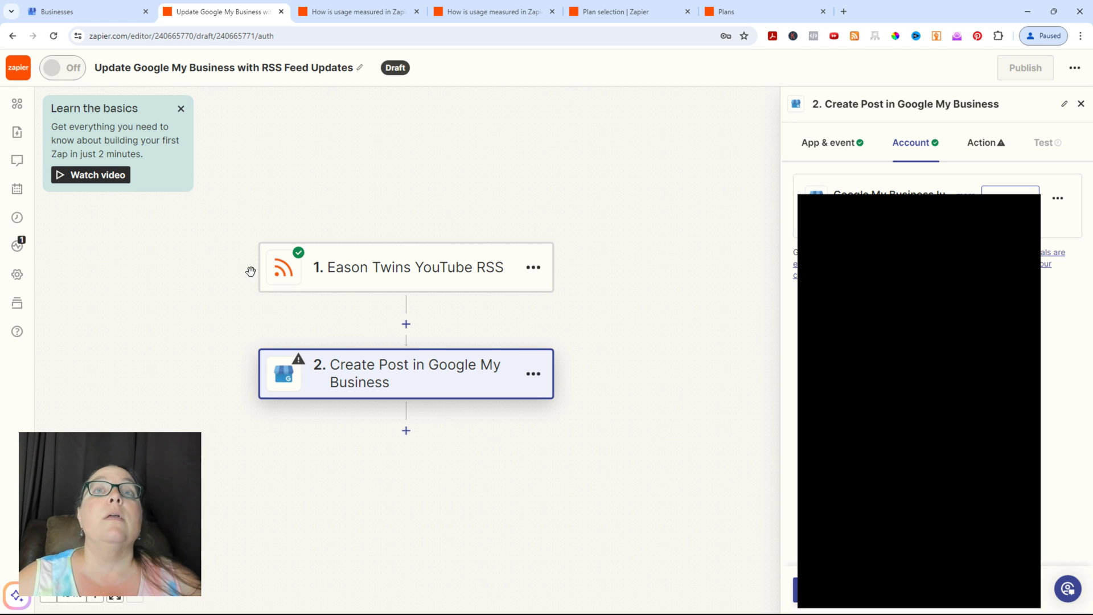
- Fill the post's required Summary with the Title field from the YouTube RSS trigger
{"action": "left_click", "coordinate": [974, 158]}
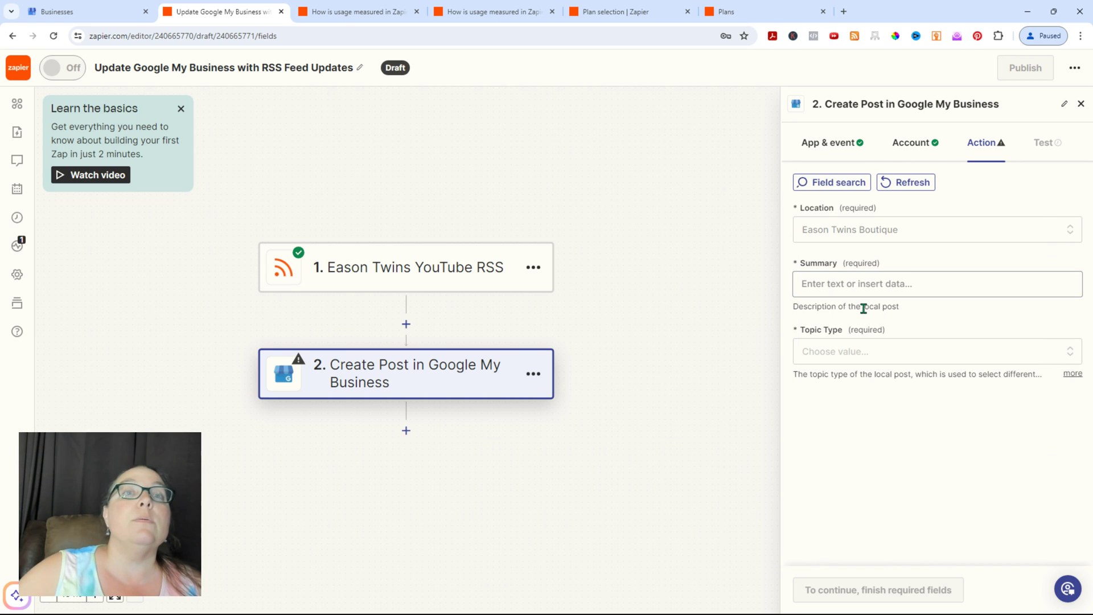
{"action": "left_click", "coordinate": [832, 283]}
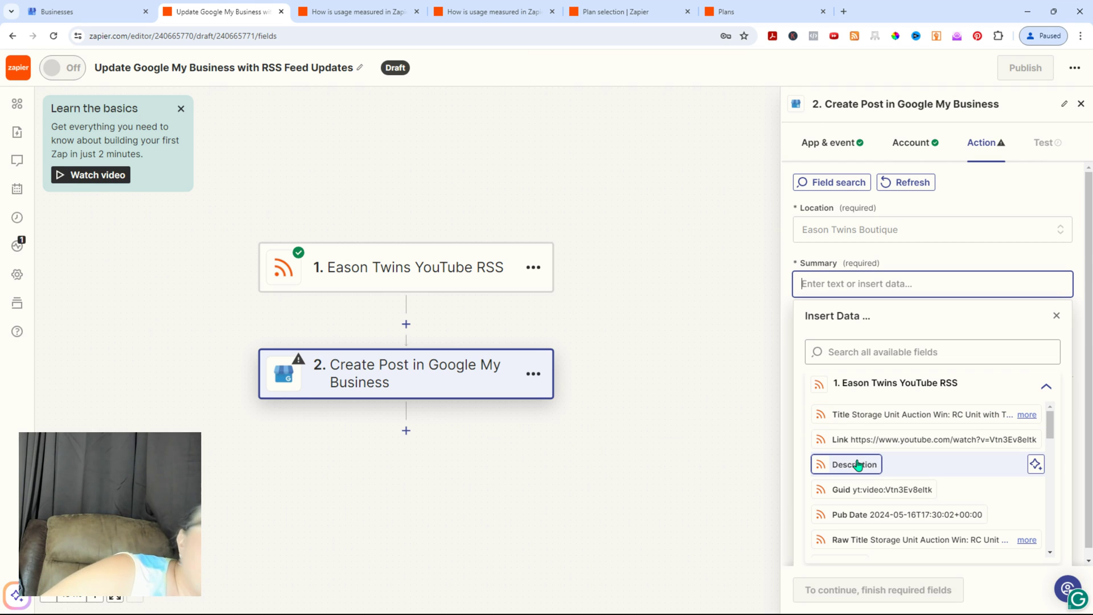
{"action": "left_click", "coordinate": [882, 419]}
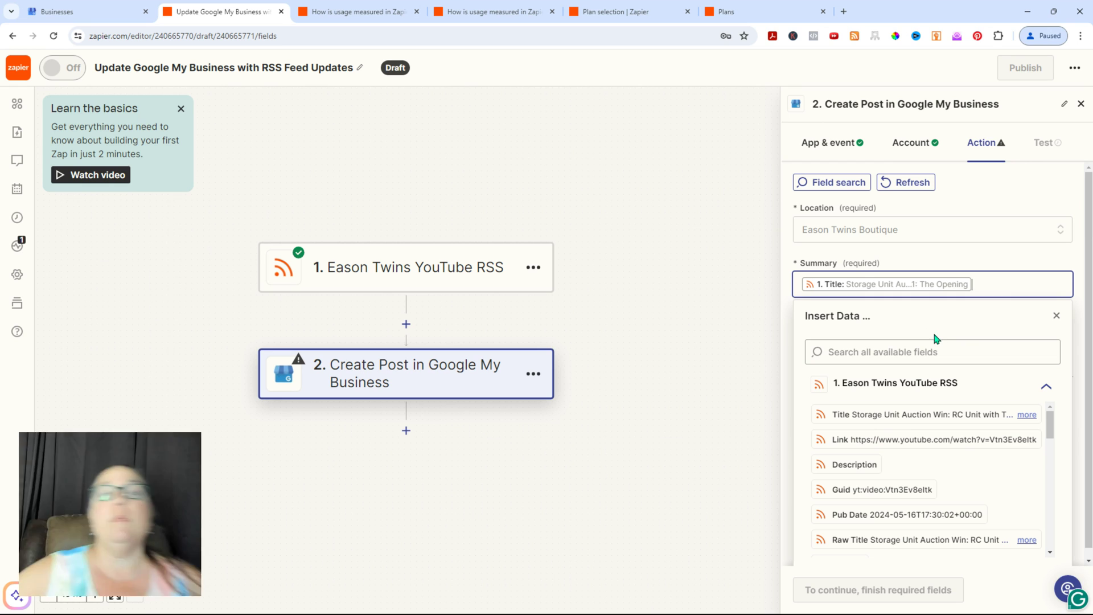
{"action": "left_click", "coordinate": [1000, 263]}
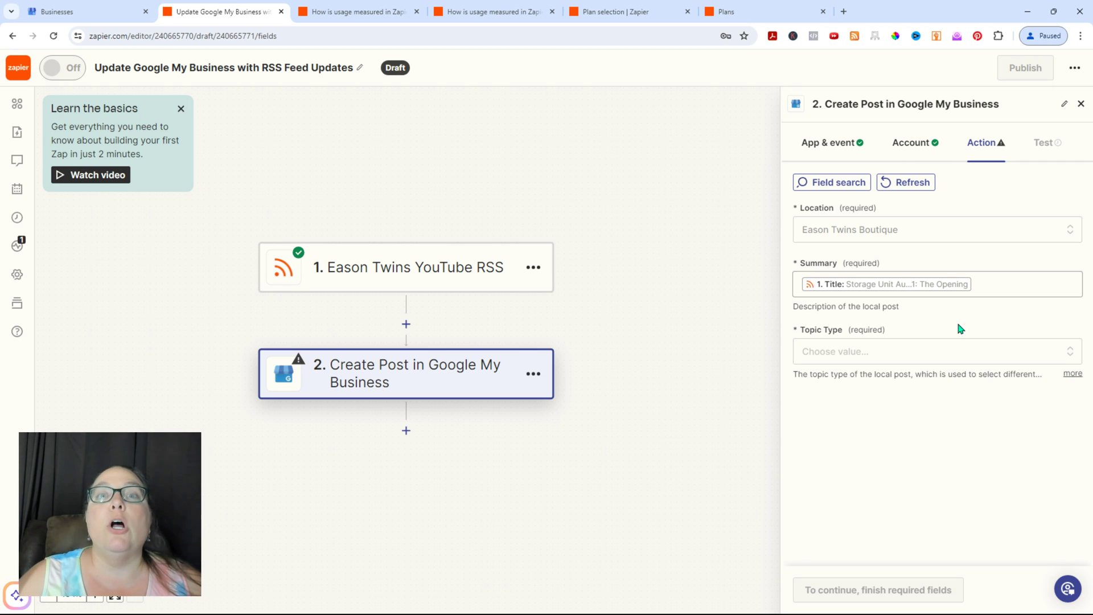
- Set the post's topic type to Standard
{"action": "left_click", "coordinate": [870, 355]}
{"action": "scroll", "coordinate": [889, 455], "scroll_direction": "down", "scroll_amount": 3}
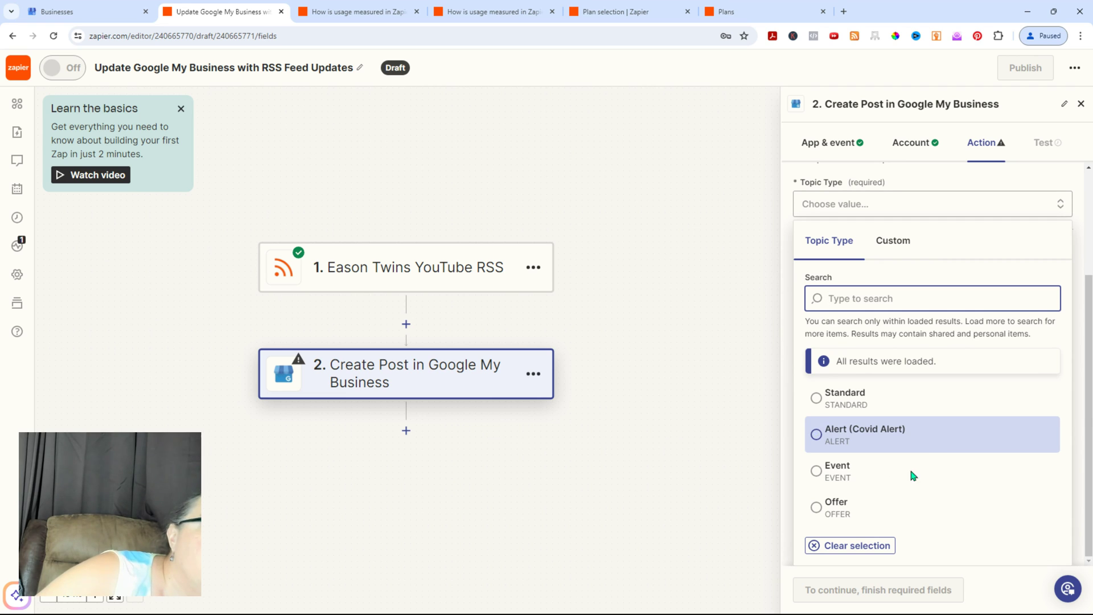
{"action": "left_click", "coordinate": [902, 519]}
{"action": "left_click", "coordinate": [909, 478]}
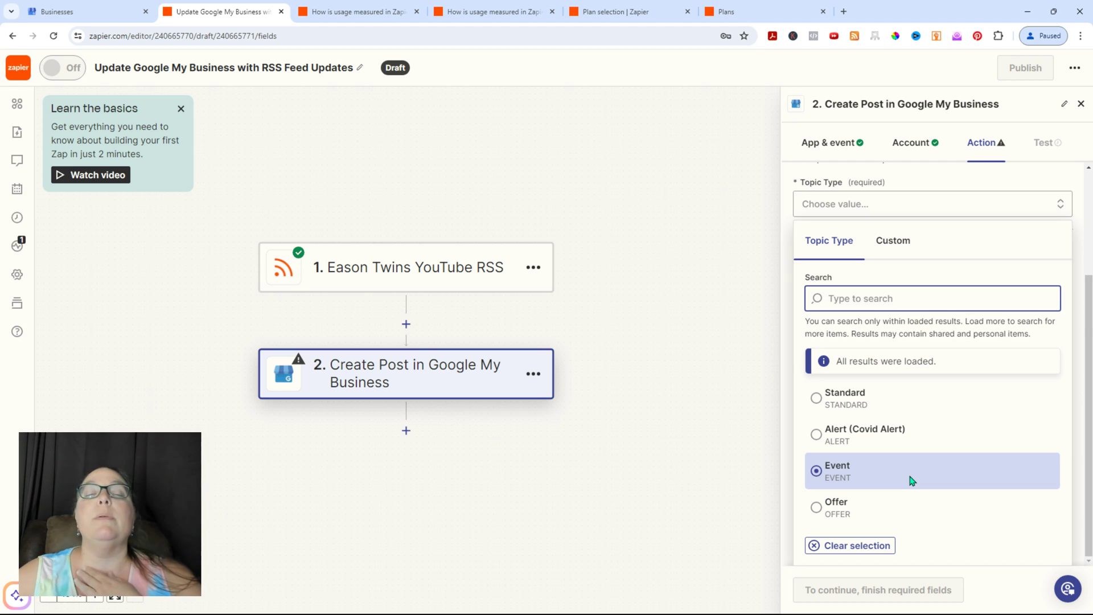
{"action": "left_click", "coordinate": [865, 398]}
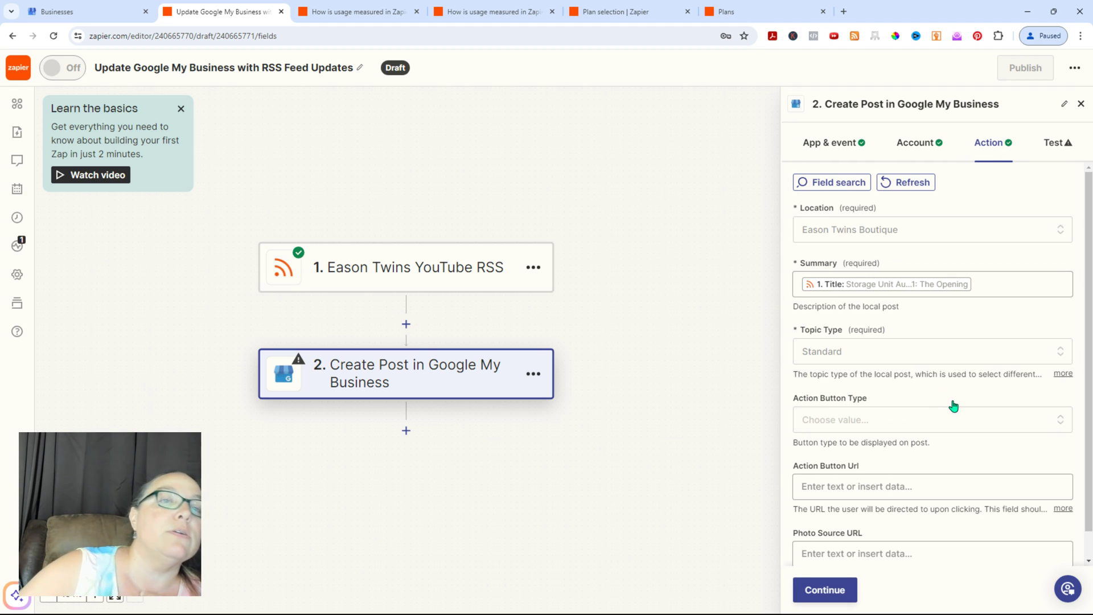
- Set the post's action button type to Learn More
{"action": "scroll", "coordinate": [915, 395], "scroll_direction": "down", "scroll_amount": 1}
{"action": "left_click", "coordinate": [884, 395]}
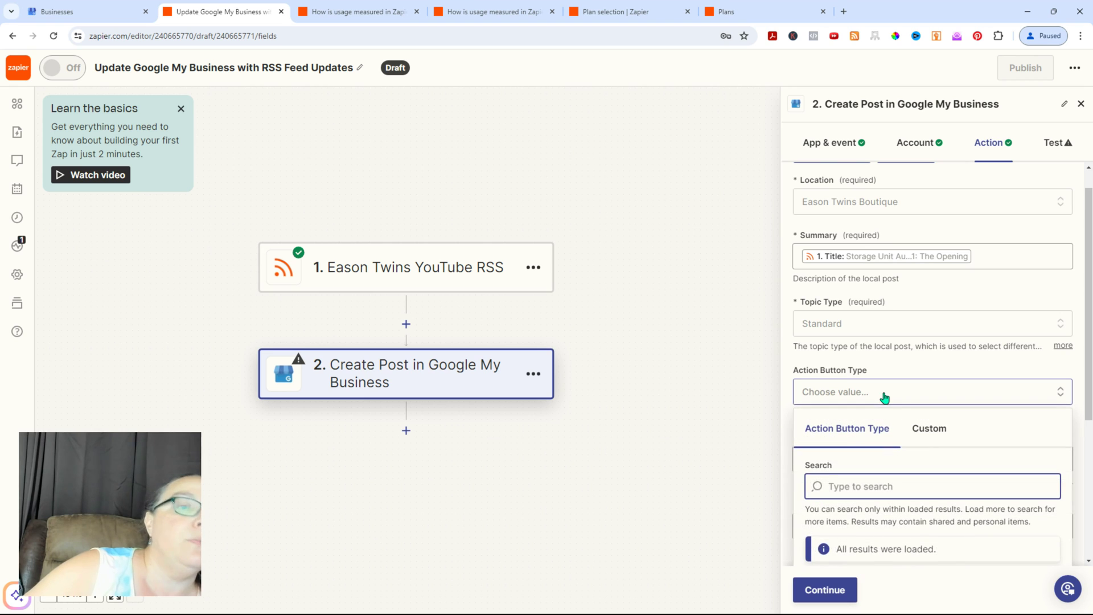
{"action": "scroll", "coordinate": [885, 395], "scroll_direction": "down", "scroll_amount": 4}
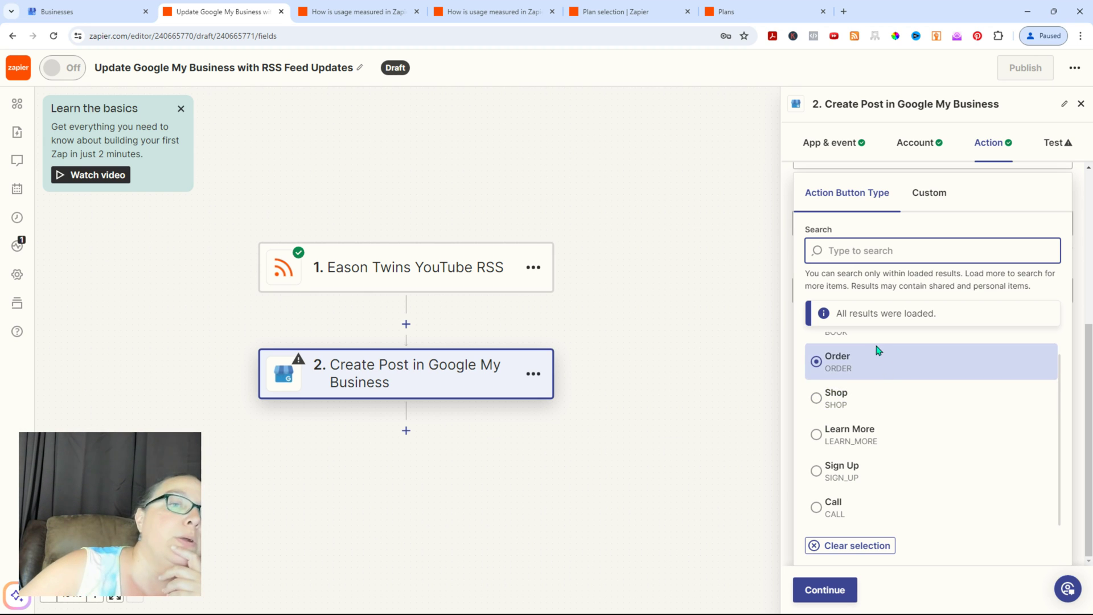
{"action": "left_click", "coordinate": [850, 436]}
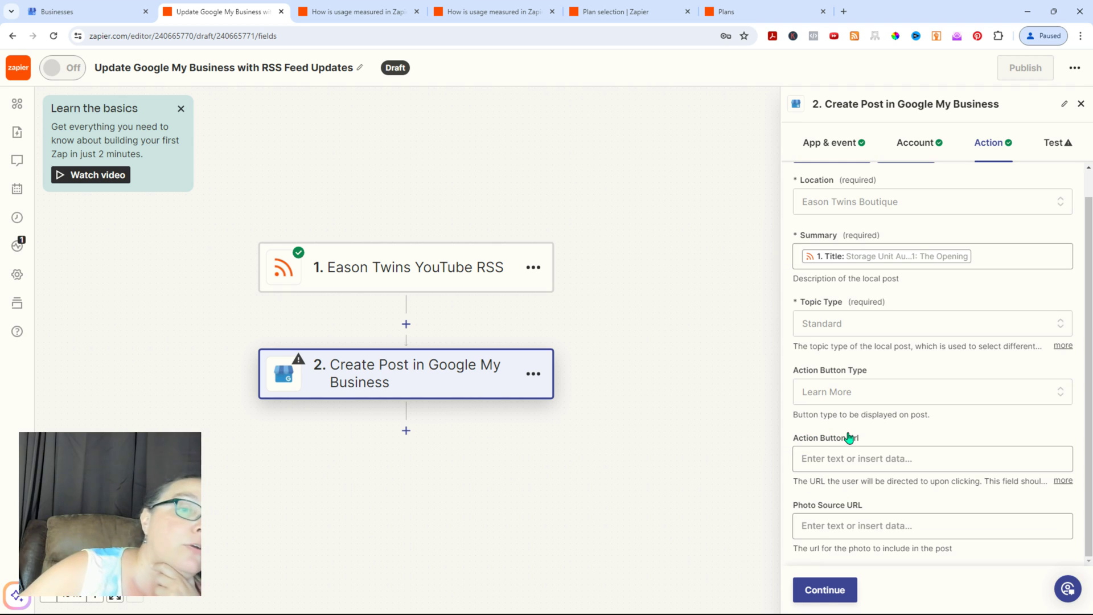
- Fill the Action Button Url with the Link field from the YouTube RSS trigger
{"action": "left_click", "coordinate": [853, 466]}
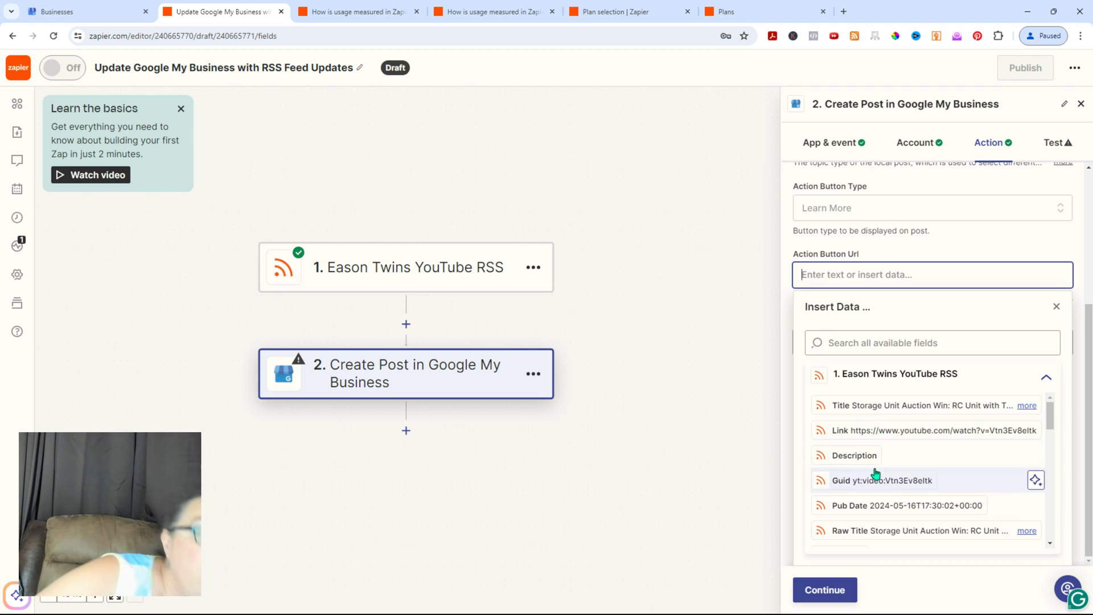
{"action": "scroll", "coordinate": [875, 473], "scroll_direction": "down", "scroll_amount": 2}
{"action": "scroll", "coordinate": [874, 473], "scroll_direction": "down", "scroll_amount": 6}
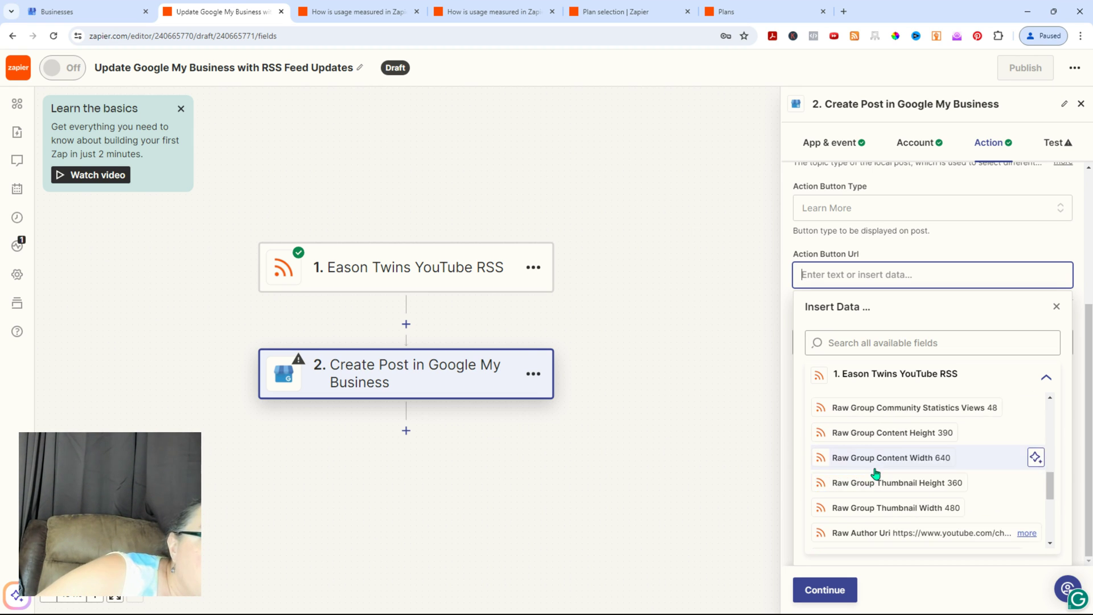
{"action": "scroll", "coordinate": [875, 472], "scroll_direction": "down", "scroll_amount": 1}
{"action": "scroll", "coordinate": [875, 473], "scroll_direction": "up", "scroll_amount": 9}
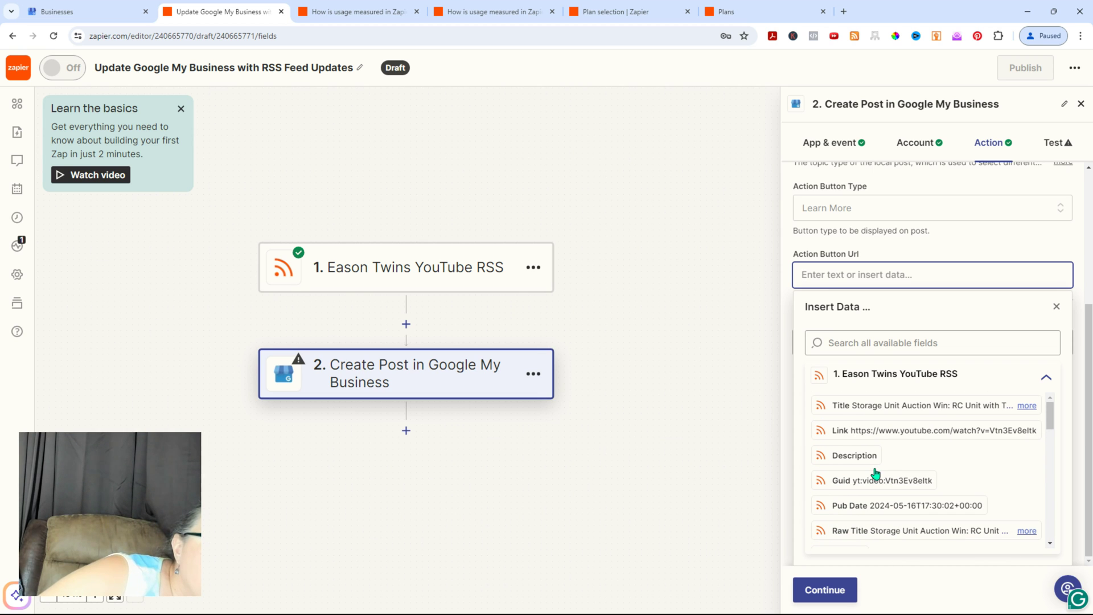
{"action": "left_click", "coordinate": [844, 430]}
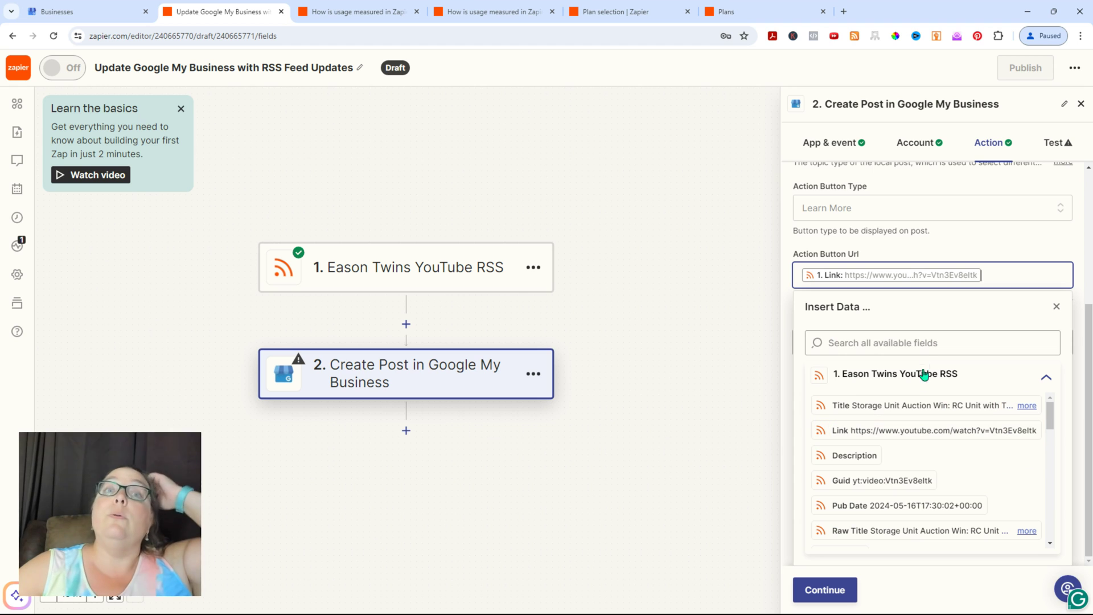
{"action": "left_click", "coordinate": [937, 229]}
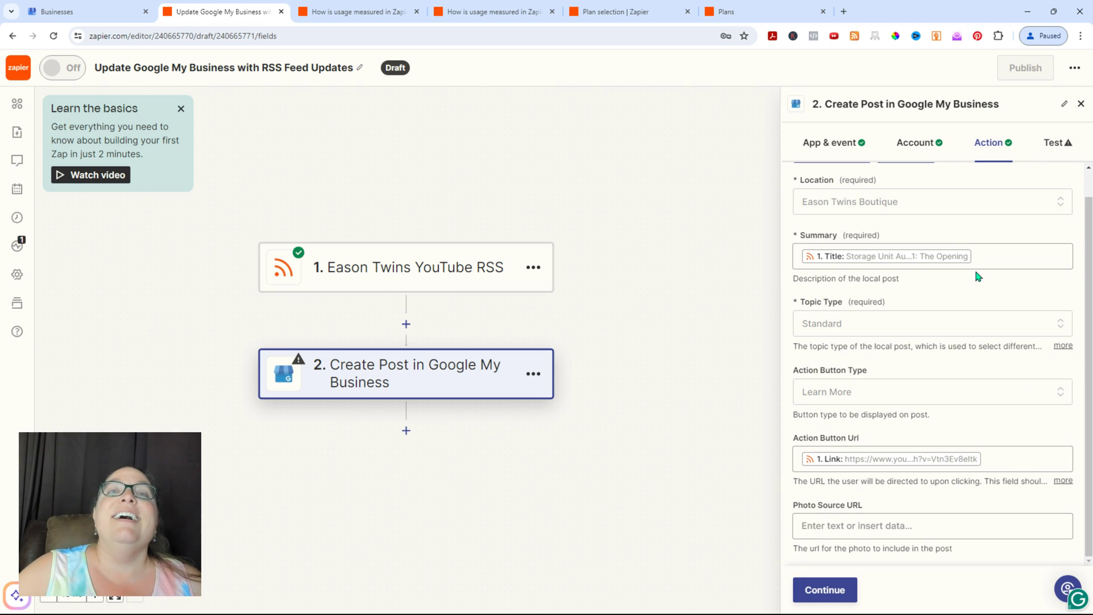
- Review the topic type and action button type choices, keeping Standard and Learn More
{"action": "left_click", "coordinate": [852, 324]}
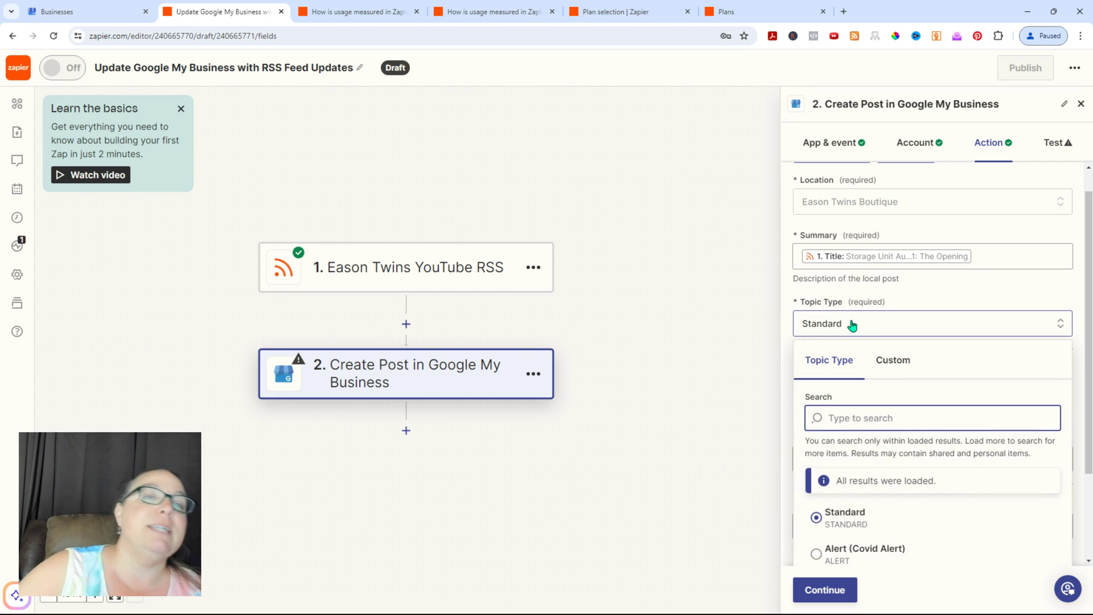
{"action": "scroll", "coordinate": [882, 407], "scroll_direction": "down", "scroll_amount": 1}
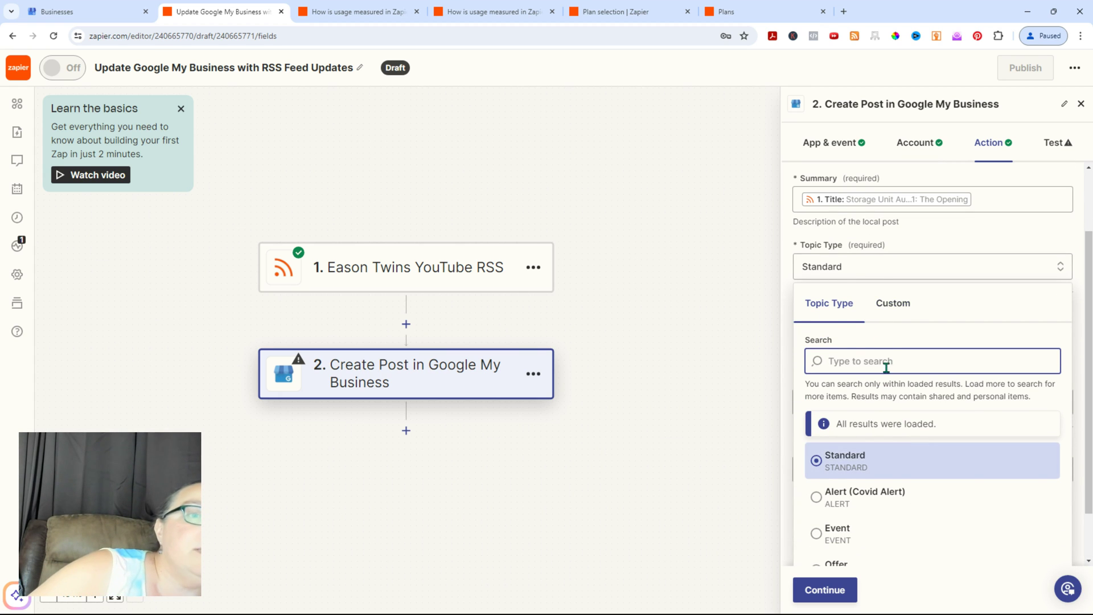
{"action": "left_click", "coordinate": [843, 470]}
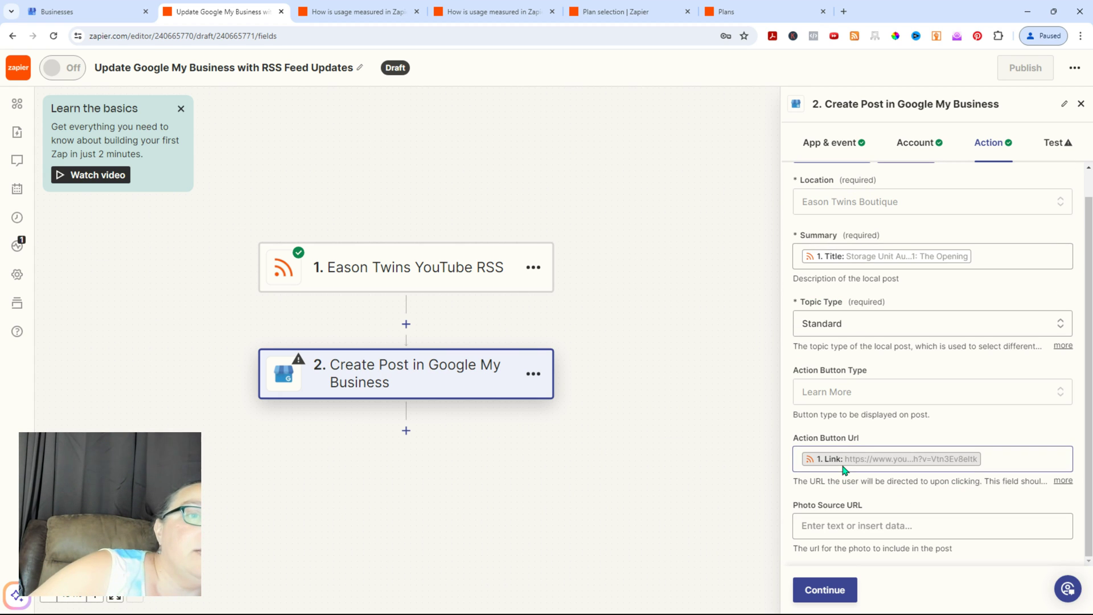
{"action": "left_click", "coordinate": [846, 391]}
{"action": "scroll", "coordinate": [864, 485], "scroll_direction": "down", "scroll_amount": 4}
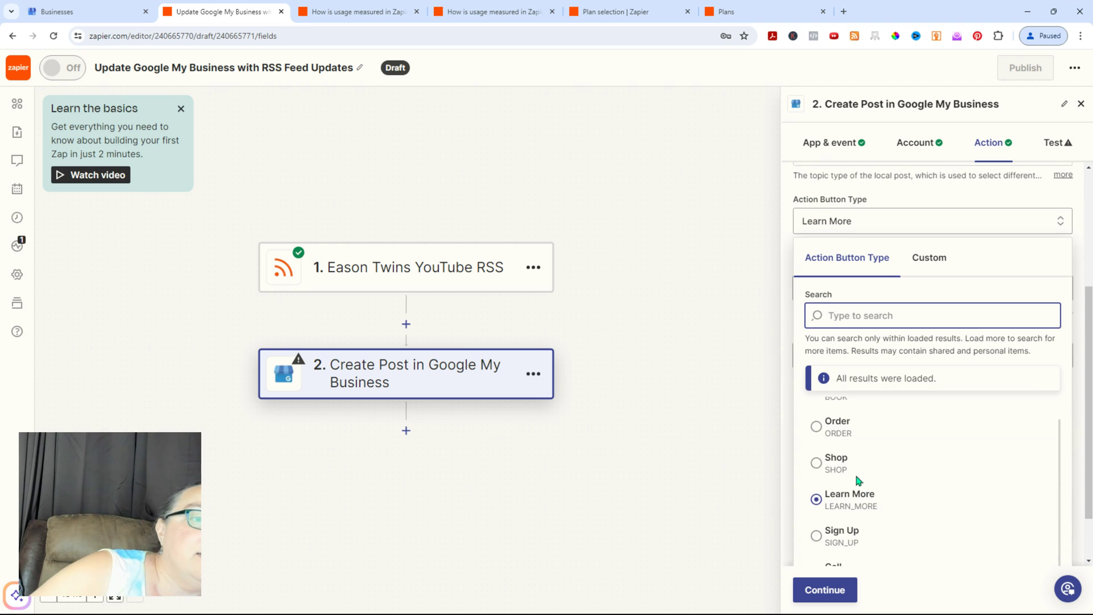
{"action": "left_click", "coordinate": [854, 489]}
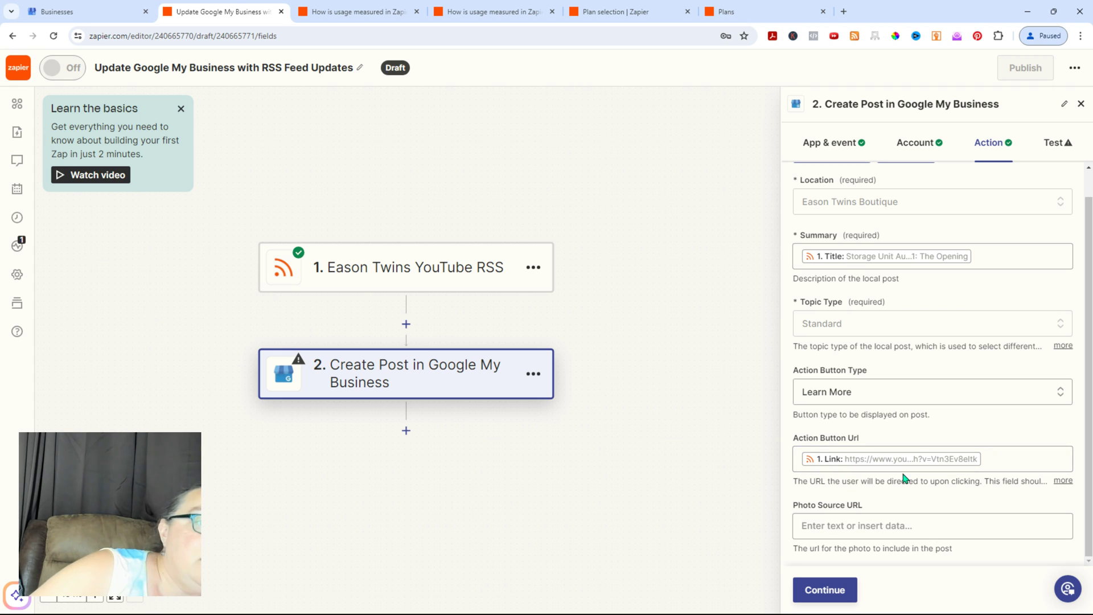
- Fill the Photo Source URL with the Raw Group Thumbnail Url field from the YouTube RSS trigger
{"action": "left_click", "coordinate": [863, 520]}
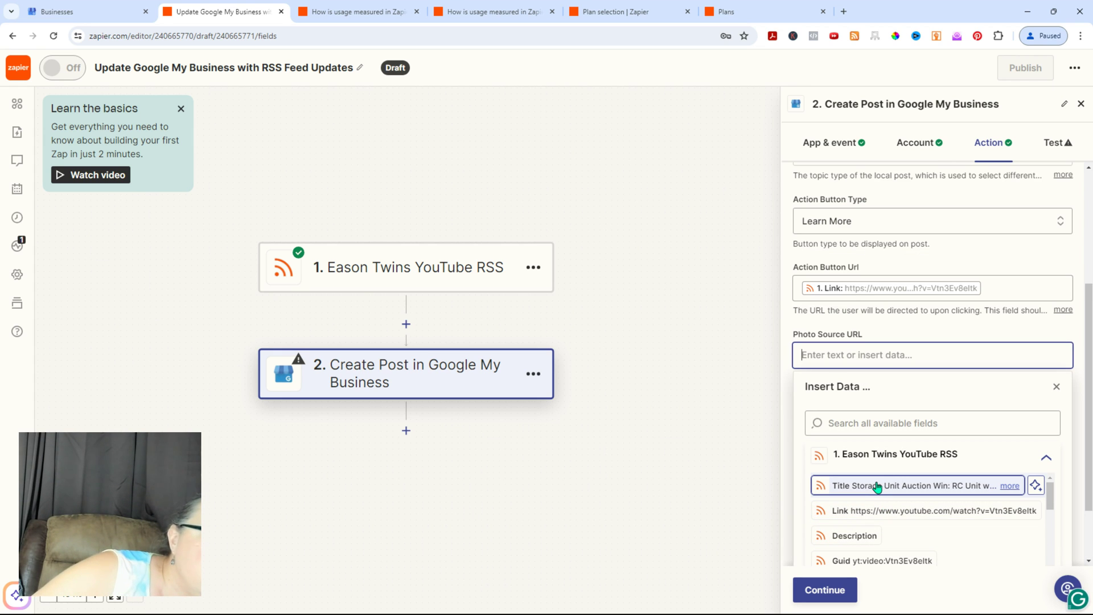
{"action": "scroll", "coordinate": [878, 487], "scroll_direction": "down", "scroll_amount": 2}
{"action": "left_click", "coordinate": [962, 339]}
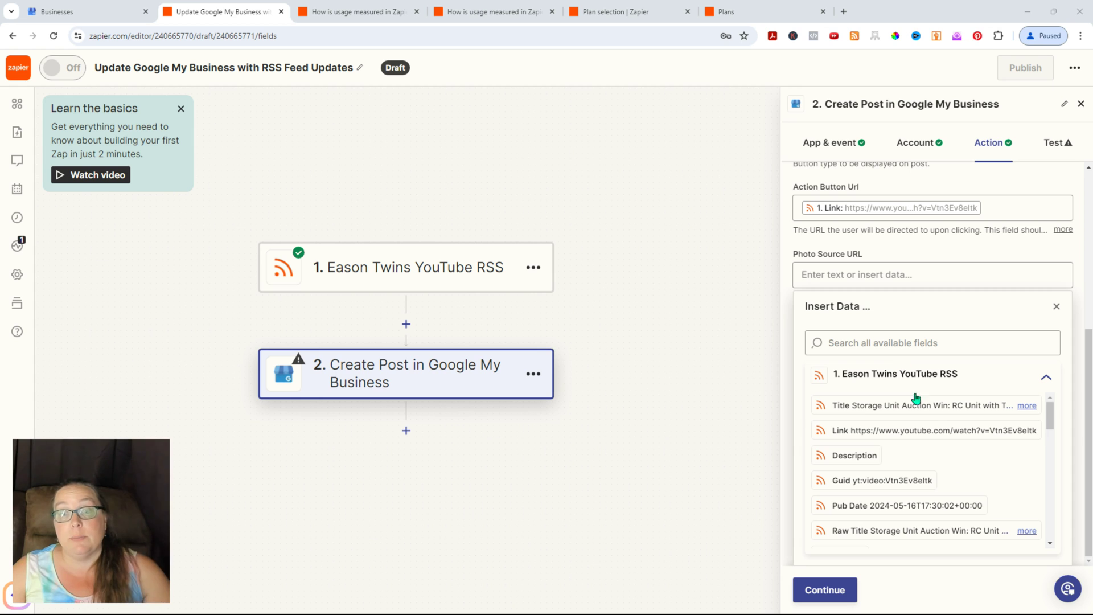
{"action": "scroll", "coordinate": [965, 464], "scroll_direction": "down", "scroll_amount": 3}
{"action": "scroll", "coordinate": [968, 478], "scroll_direction": "down", "scroll_amount": 1}
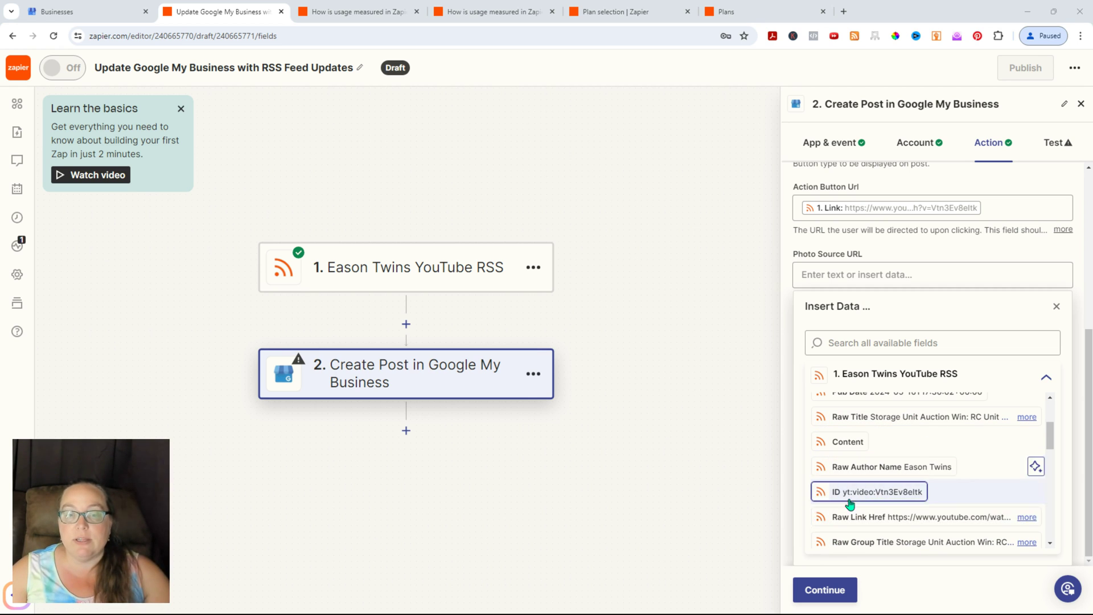
{"action": "scroll", "coordinate": [947, 485], "scroll_direction": "up", "scroll_amount": 1}
{"action": "scroll", "coordinate": [948, 487], "scroll_direction": "up", "scroll_amount": 3}
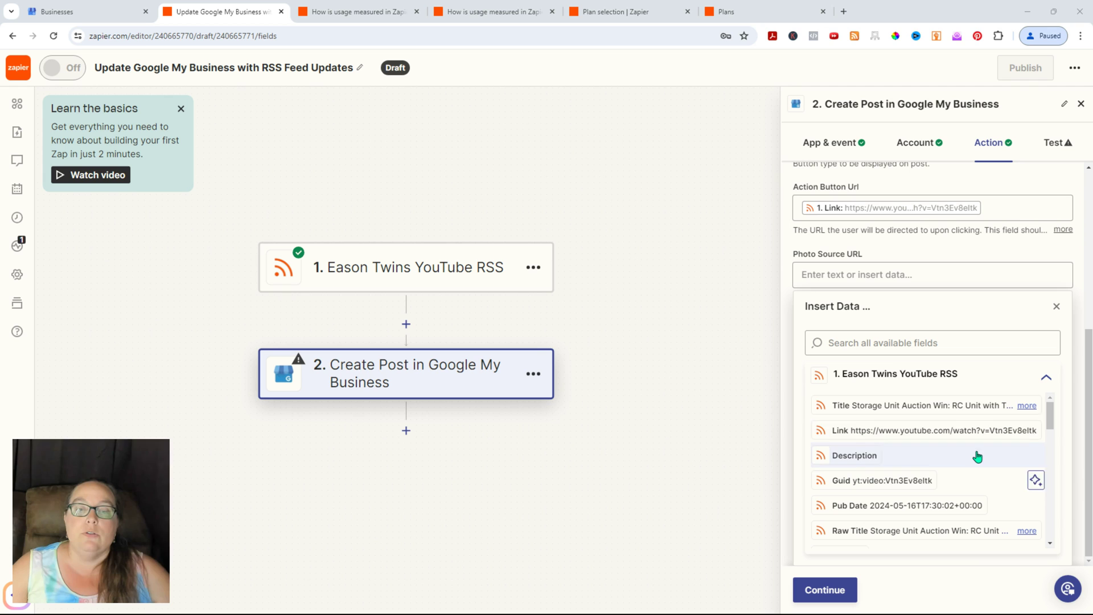
{"action": "left_click", "coordinate": [842, 350]}
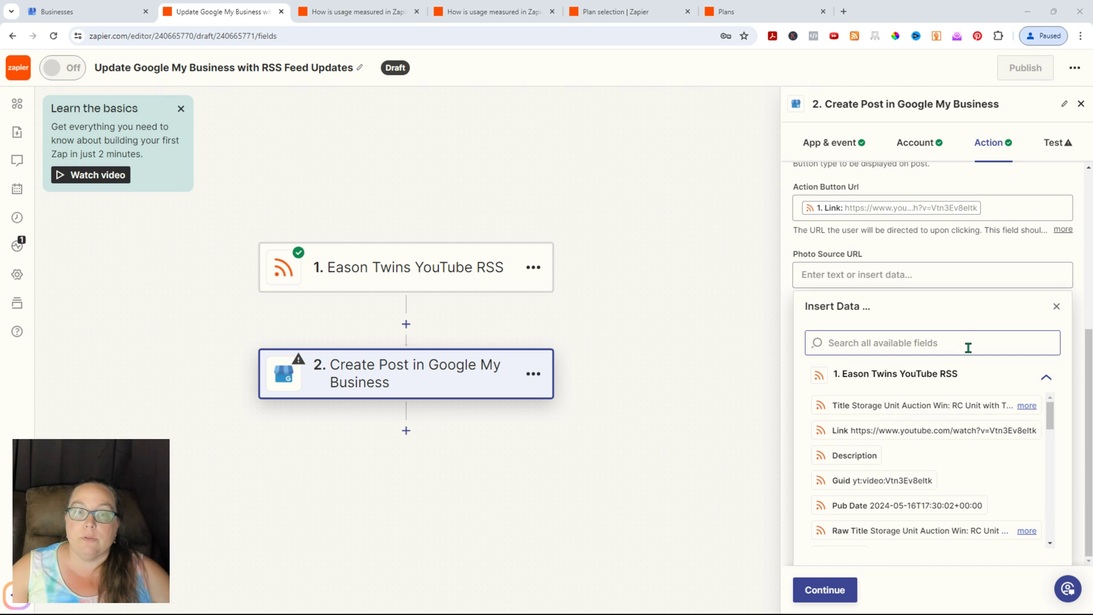
{"action": "scroll", "coordinate": [951, 486], "scroll_direction": "down", "scroll_amount": 5}
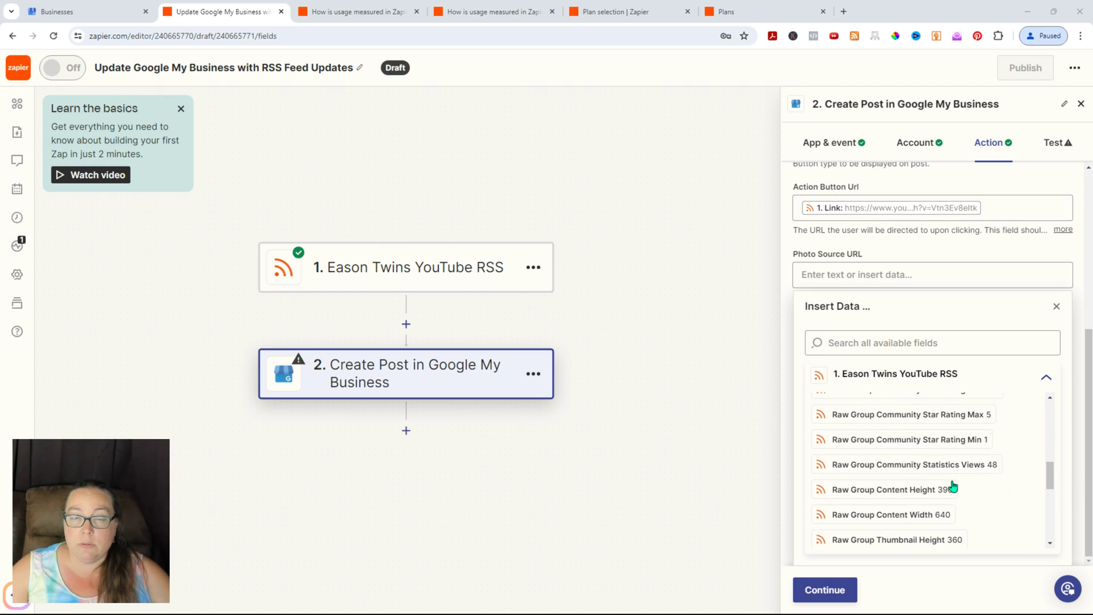
{"action": "scroll", "coordinate": [952, 485], "scroll_direction": "down", "scroll_amount": 2}
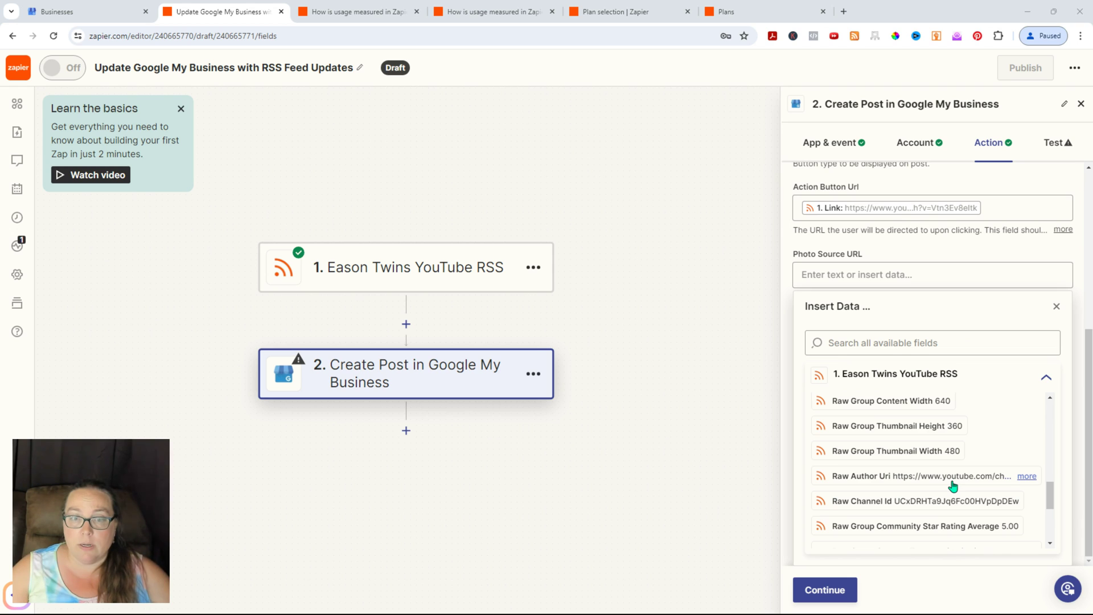
{"action": "scroll", "coordinate": [907, 456], "scroll_direction": "down", "scroll_amount": 2}
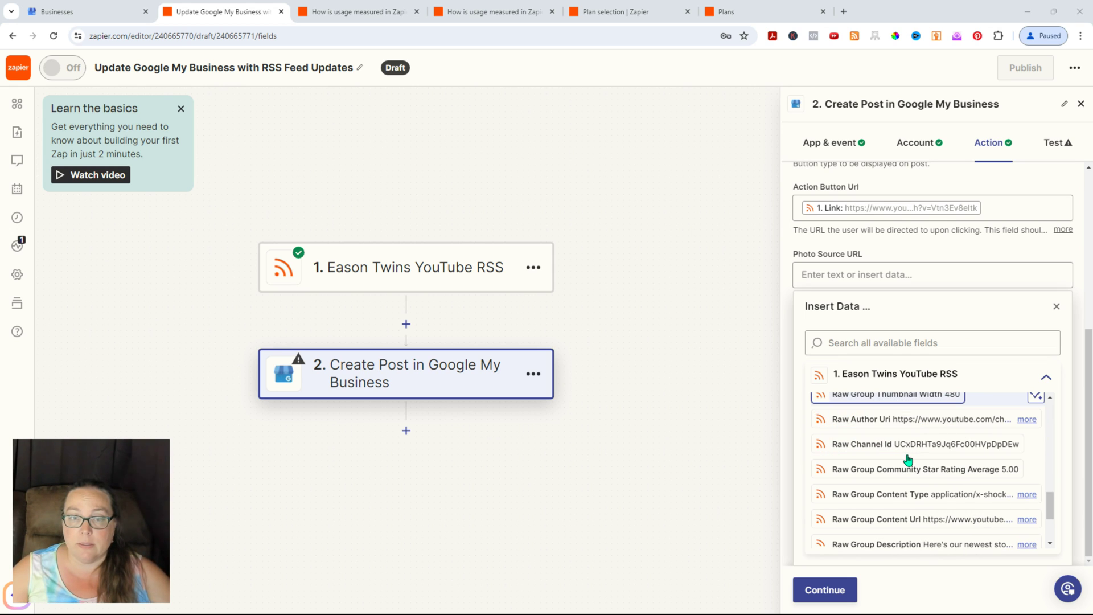
{"action": "scroll", "coordinate": [908, 459], "scroll_direction": "down", "scroll_amount": 1}
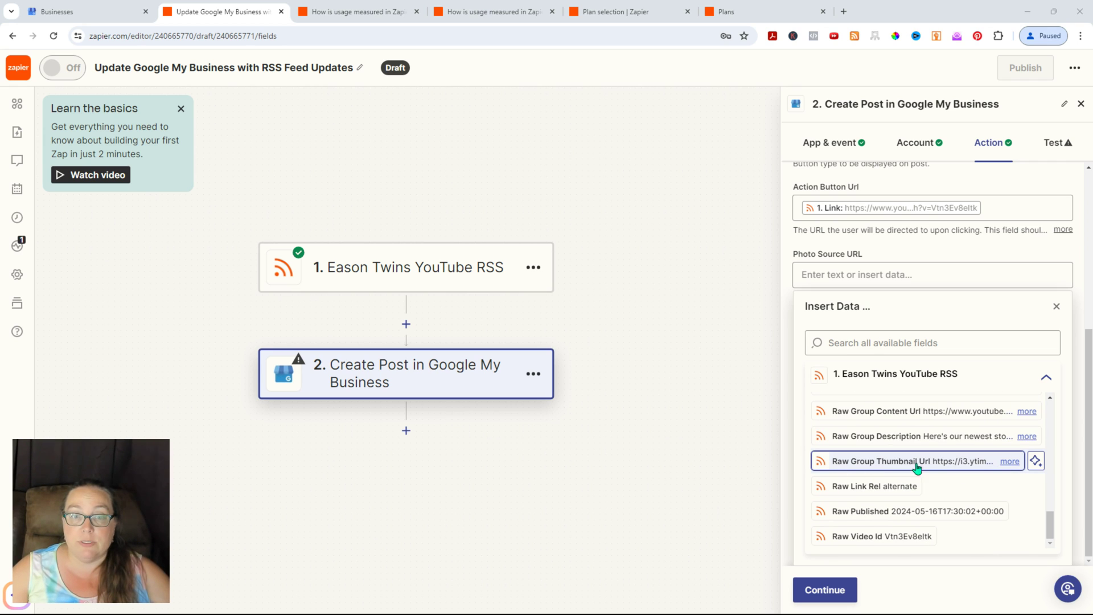
{"action": "left_click", "coordinate": [911, 465]}
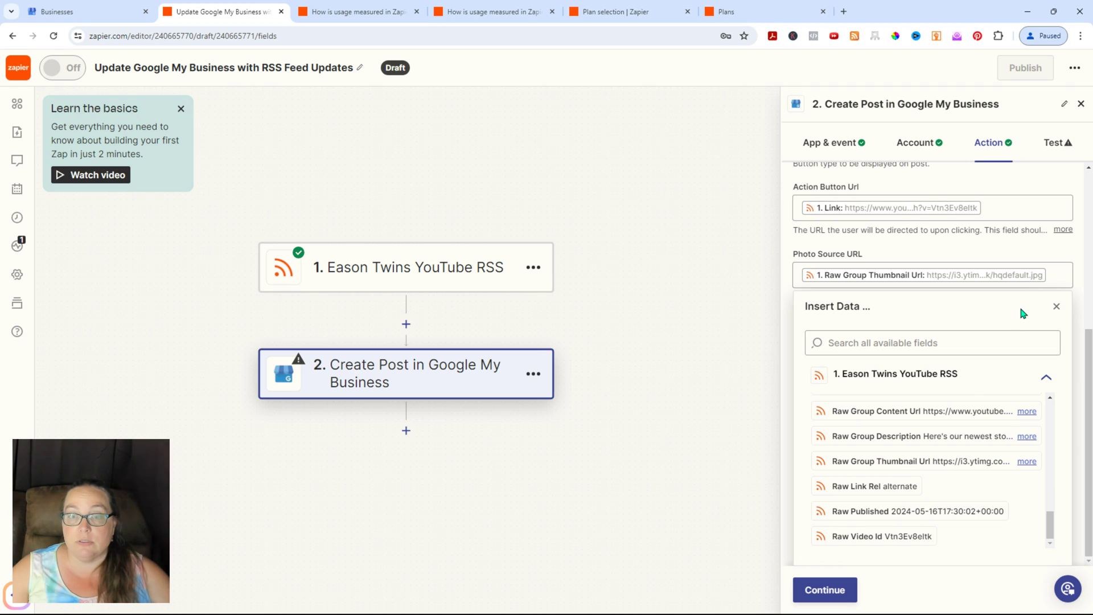
{"action": "left_click", "coordinate": [1055, 308]}
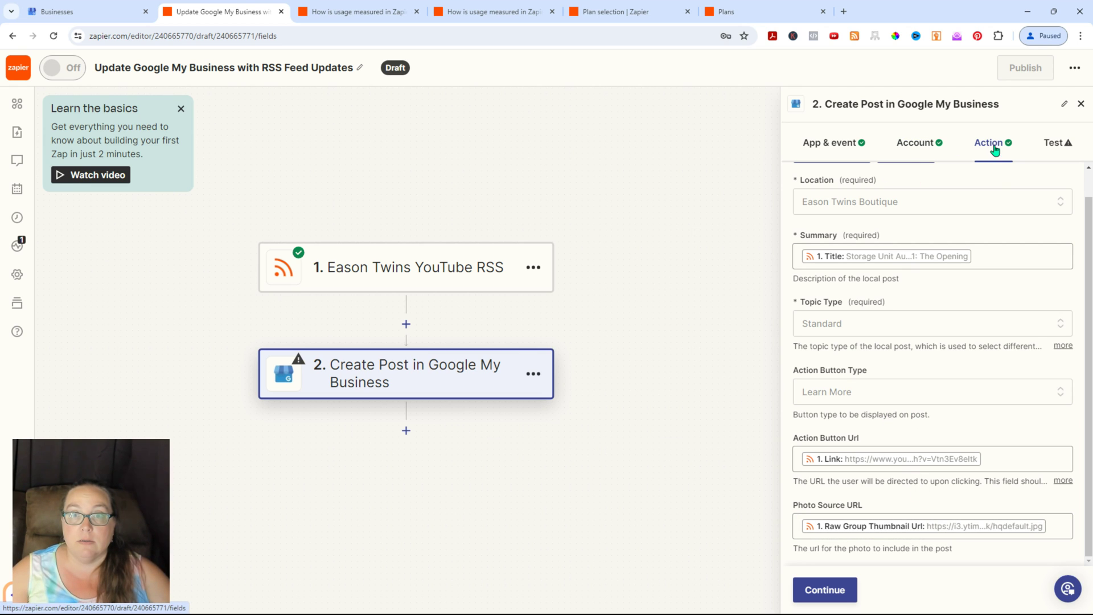
- Test the Create Post action by sending a sample post to Google My Business
{"action": "left_click", "coordinate": [1039, 145]}
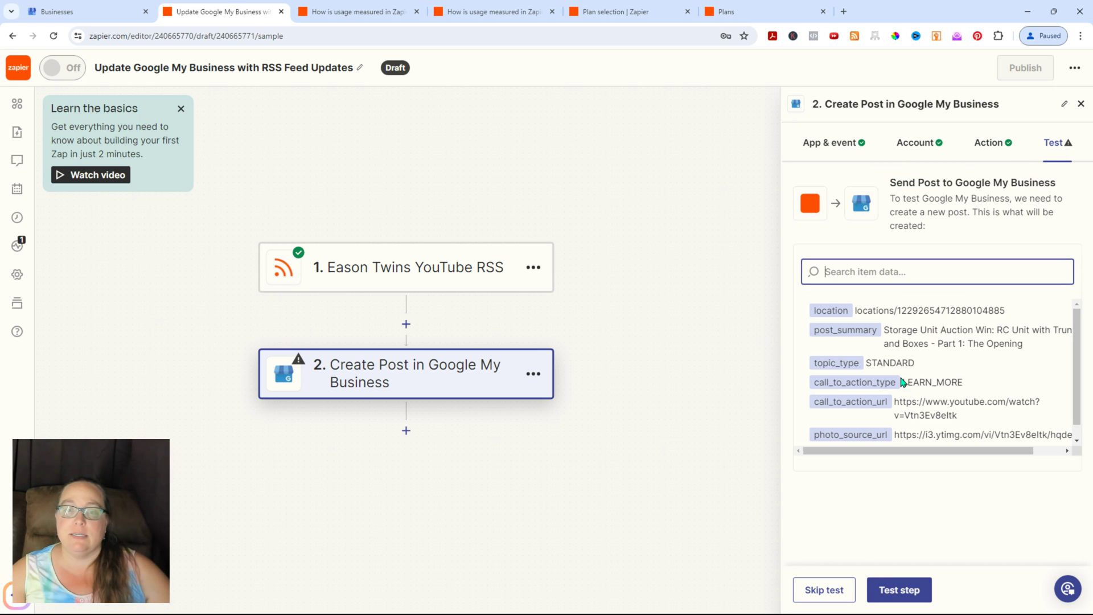
{"action": "left_click", "coordinate": [909, 592]}
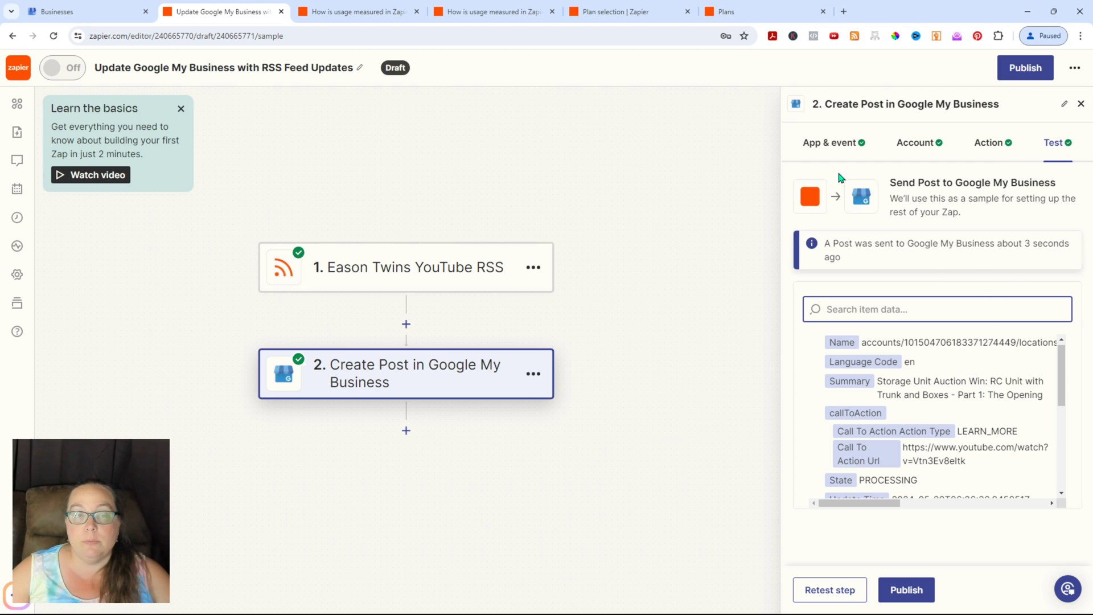
{"action": "left_click", "coordinate": [845, 12]}
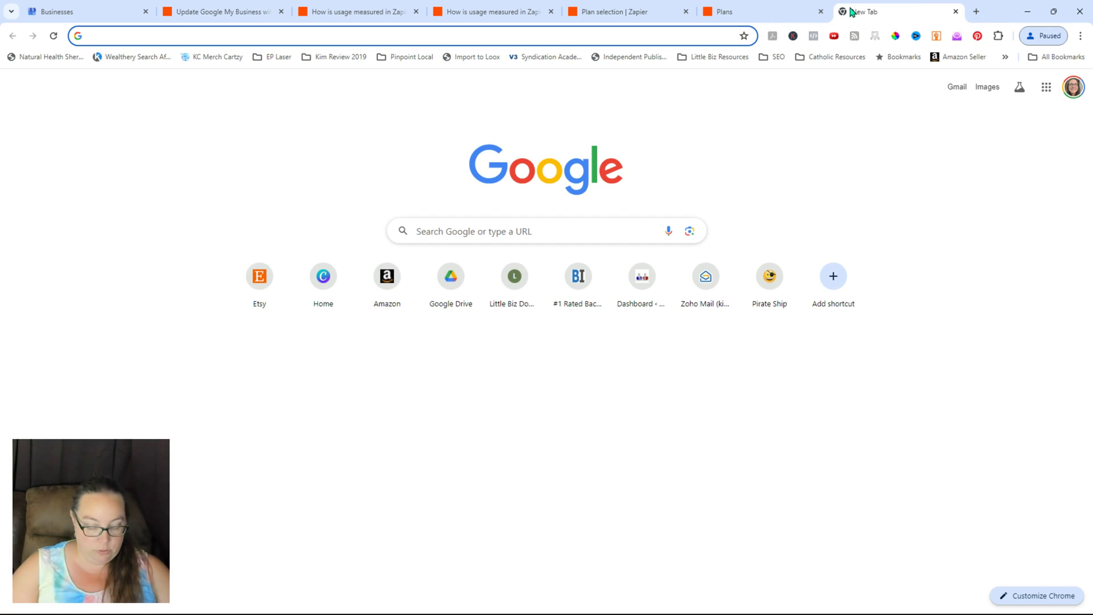
{"action": "type", "text": "business"}
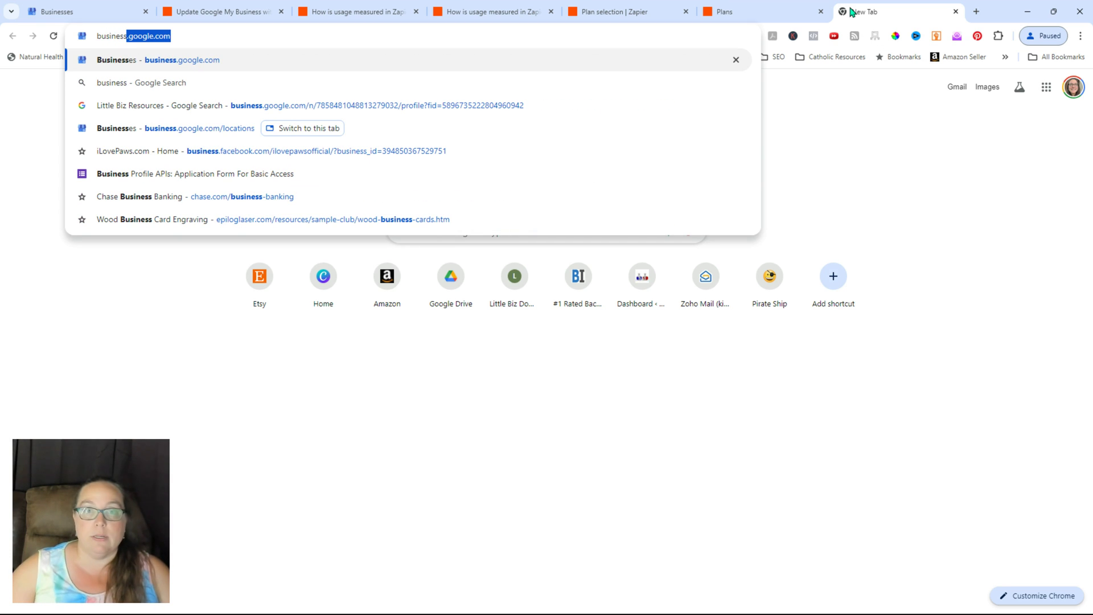
{"action": "left_click", "coordinate": [956, 11]}
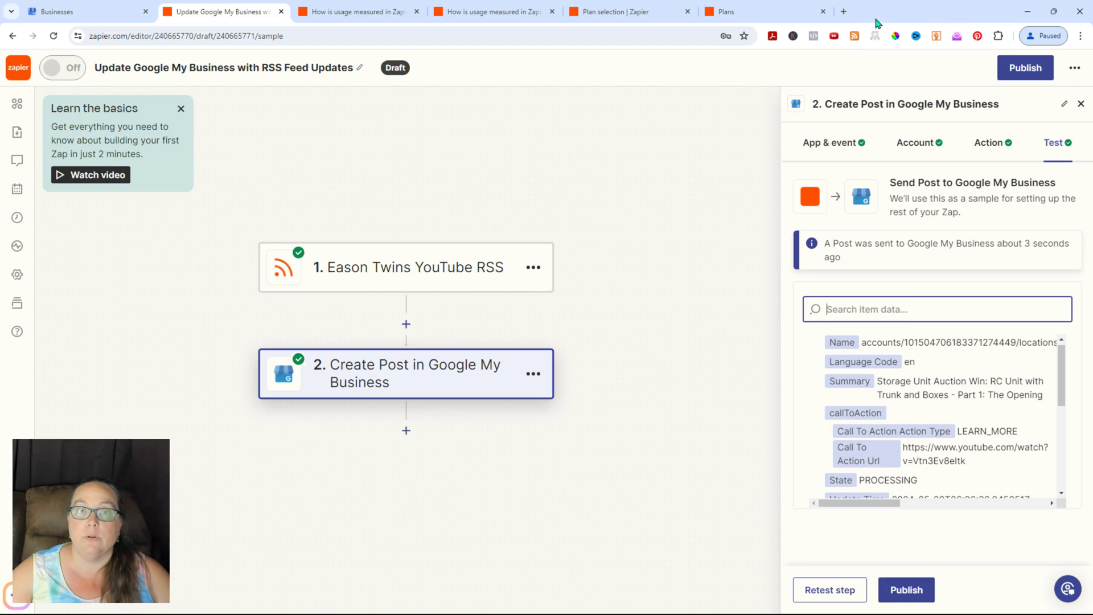
- Search Google for "eason twins boutique" in a new browser tab and check the business profile's posts for the test post
{"action": "left_click", "coordinate": [843, 11]}
{"action": "type", "text": "eason t"}
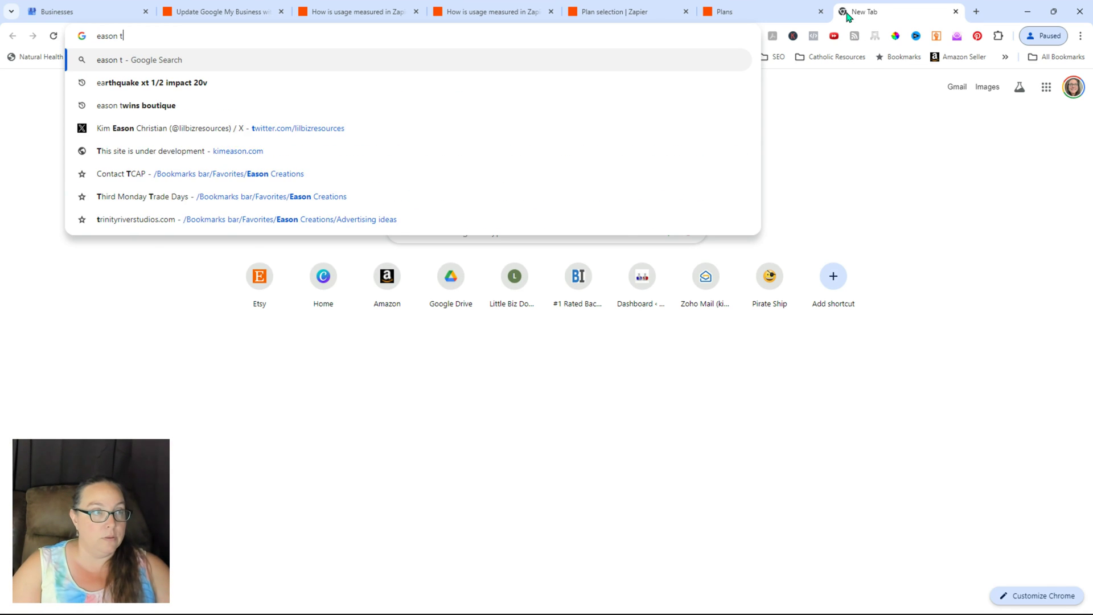
{"action": "type", "text": "wins boutiq"}
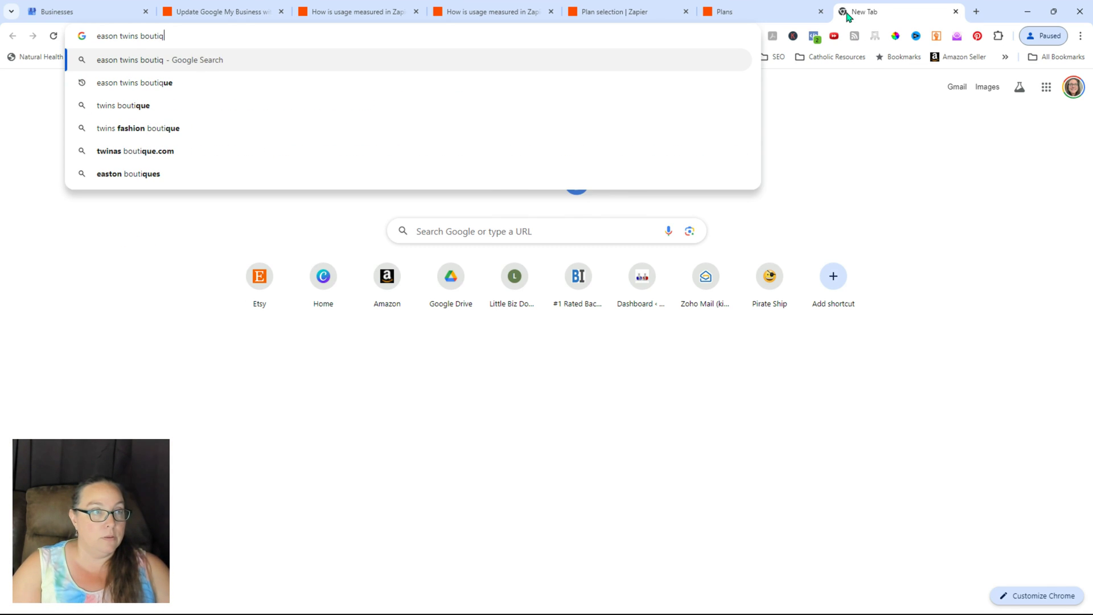
{"action": "type", "text": "ue"}
{"action": "key", "text": "Return"}
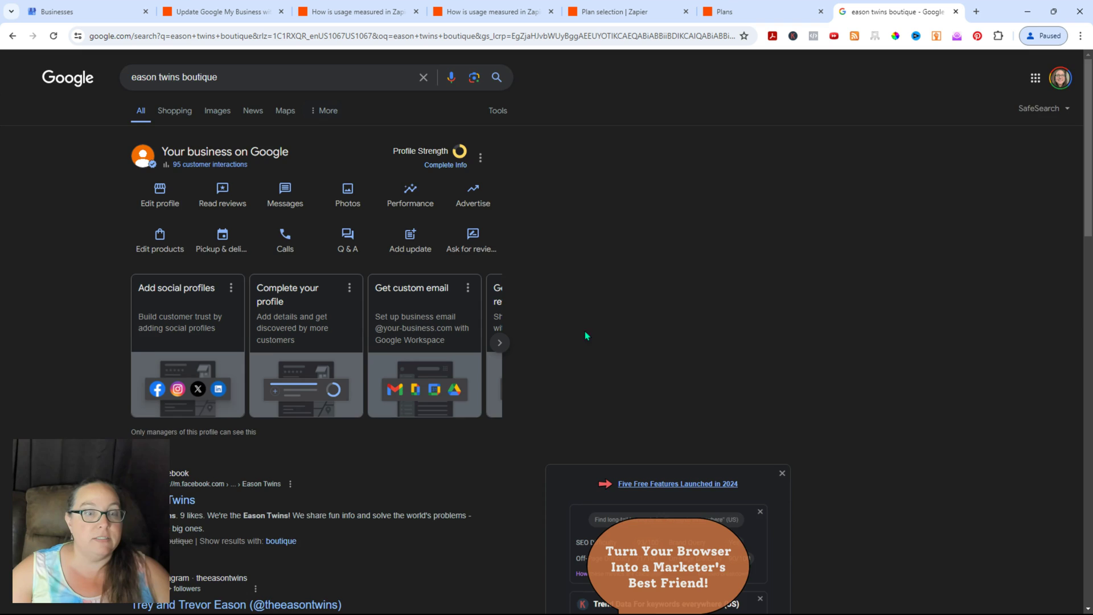
{"action": "scroll", "coordinate": [660, 288], "scroll_direction": "down", "scroll_amount": 10}
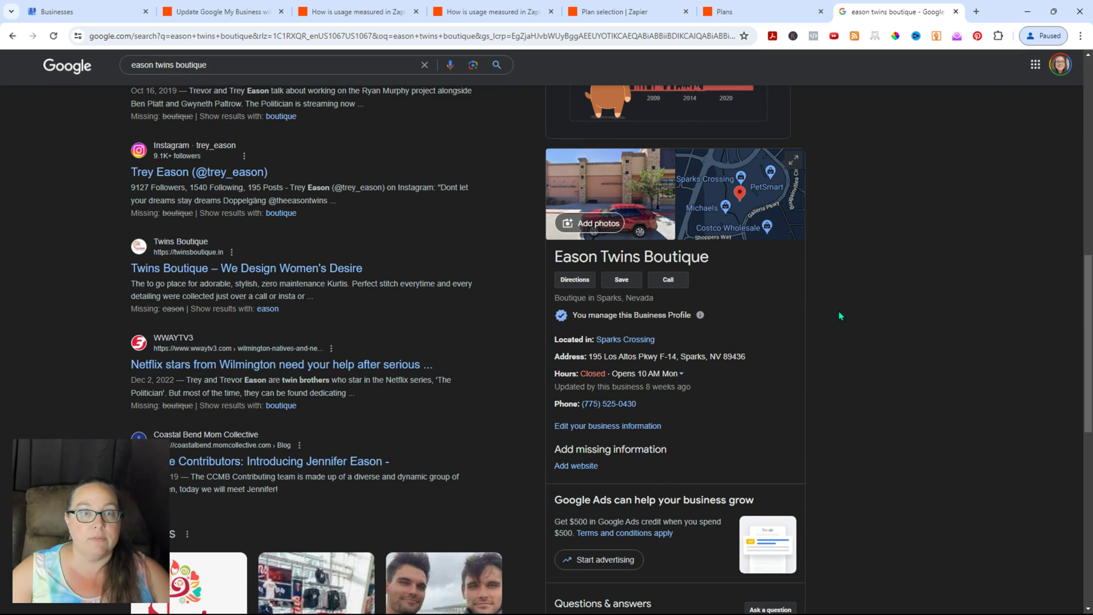
{"action": "scroll", "coordinate": [840, 315], "scroll_direction": "down", "scroll_amount": 1}
{"action": "scroll", "coordinate": [913, 359], "scroll_direction": "down", "scroll_amount": 8}
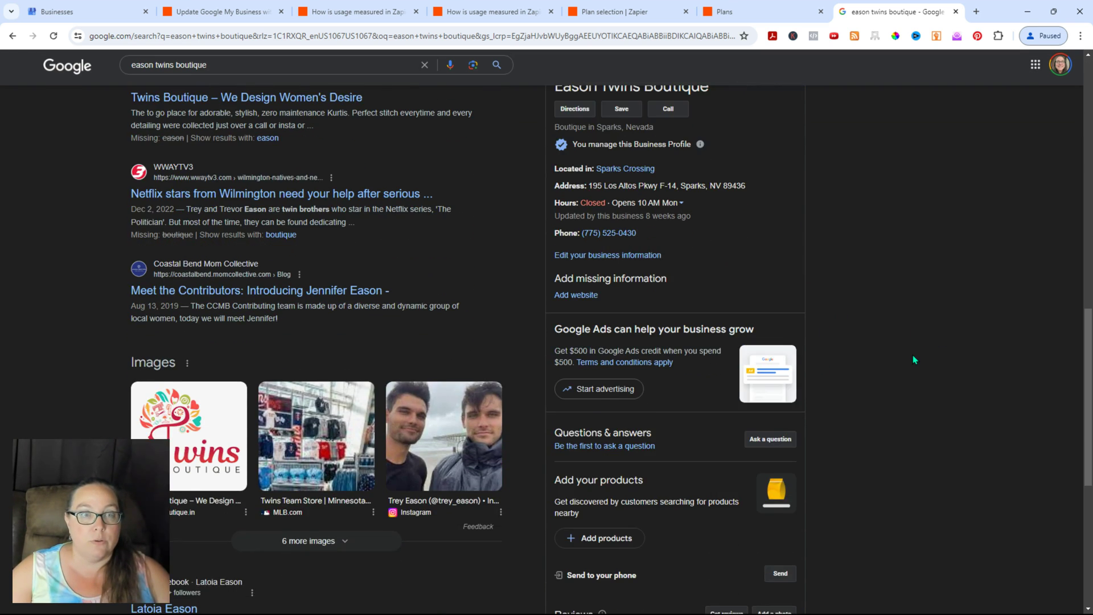
{"action": "scroll", "coordinate": [913, 358], "scroll_direction": "down", "scroll_amount": 3}
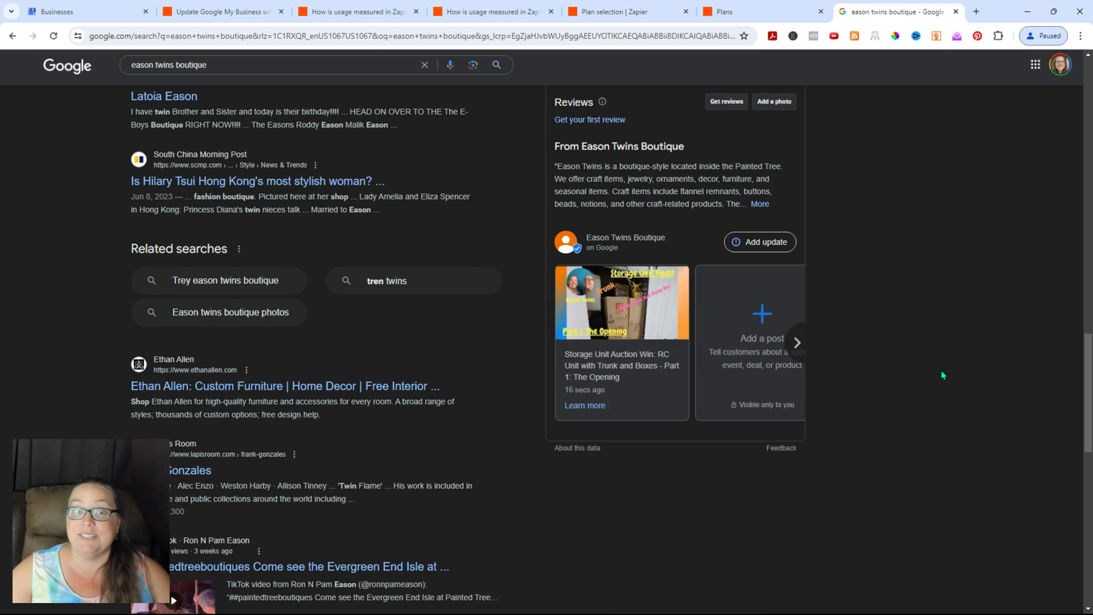
- Close the Google search results and publish the Update Google My Business with RSS Feed Updates Zap
{"action": "scroll", "coordinate": [943, 375], "scroll_direction": "up", "scroll_amount": 3}
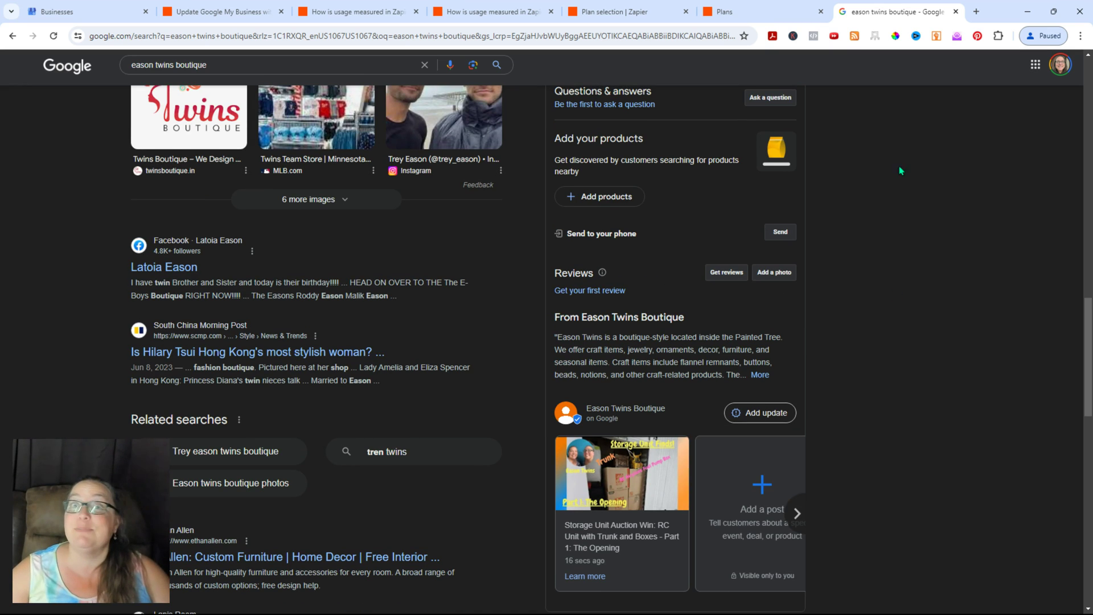
{"action": "left_click", "coordinate": [956, 12]}
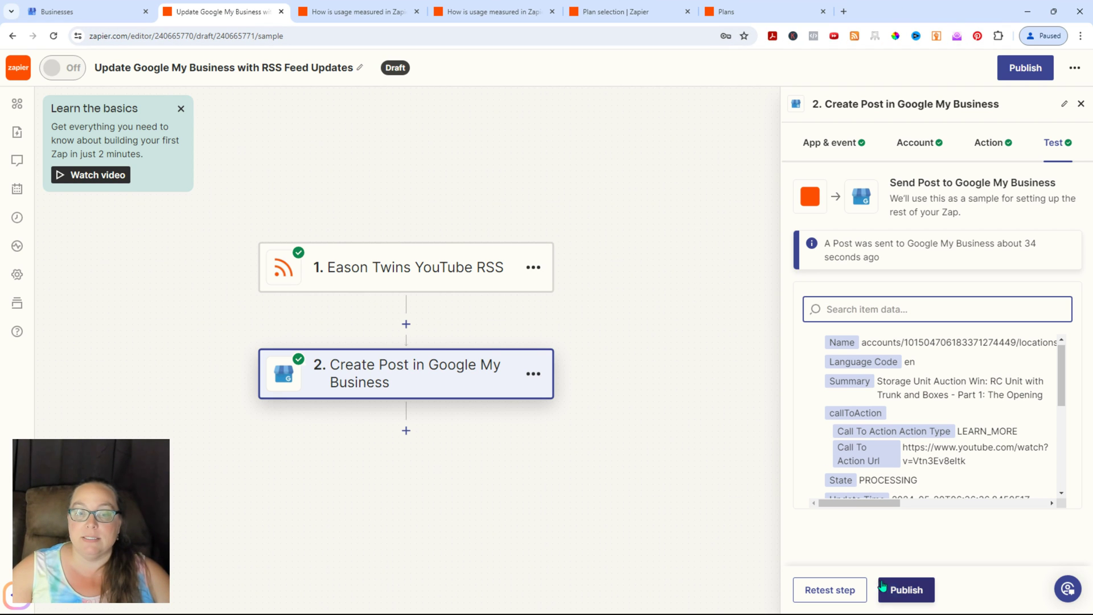
{"action": "left_click", "coordinate": [915, 590]}
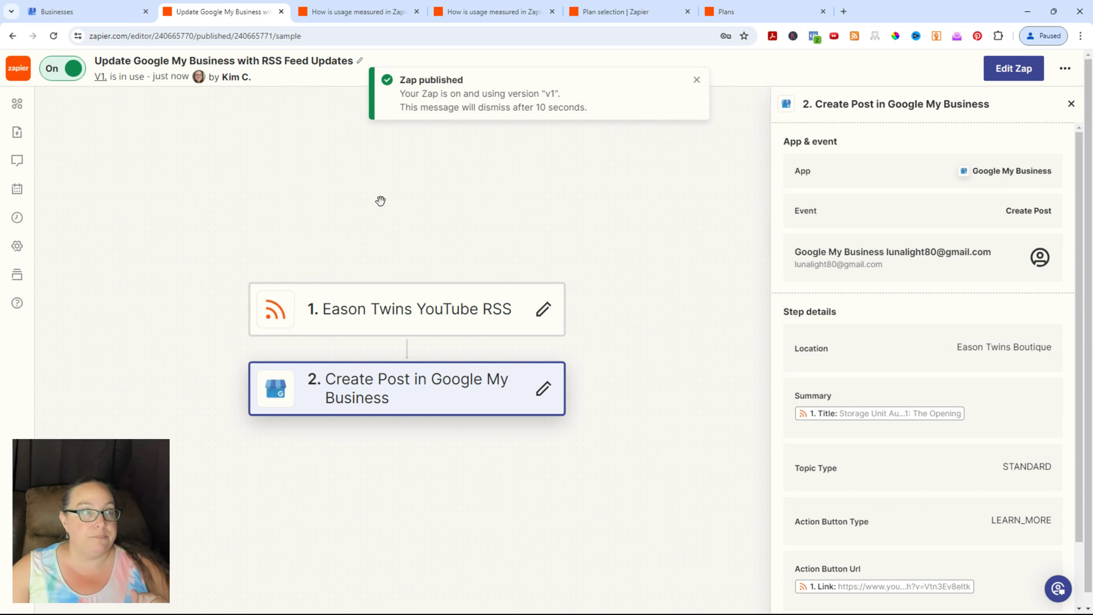
- Return to the Zaps list, refresh it, and create a new Zap
{"action": "left_click", "coordinate": [19, 68]}
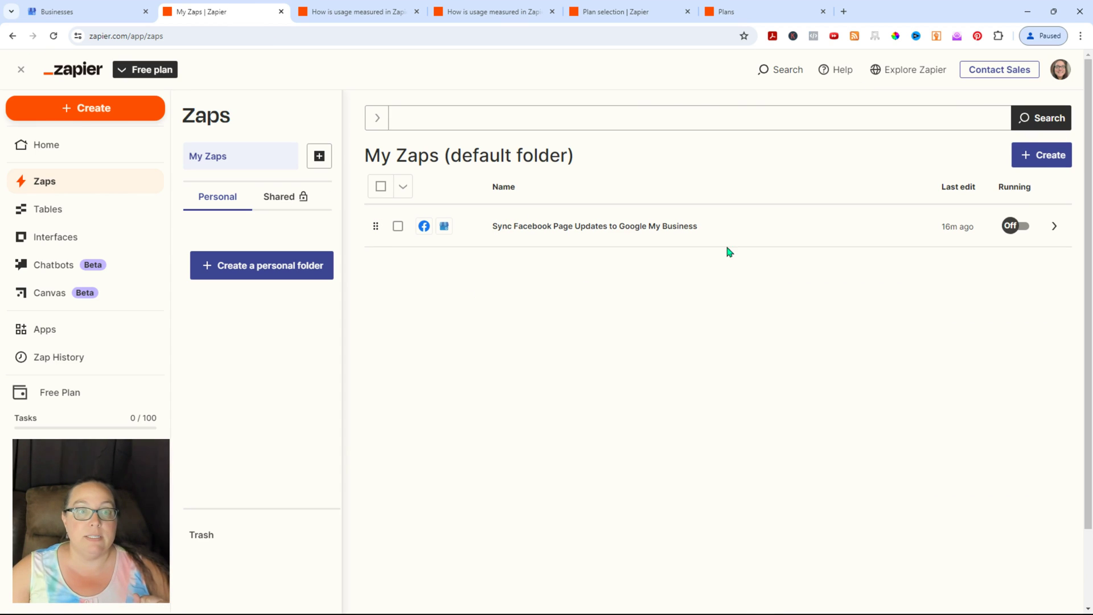
{"action": "left_click", "coordinate": [54, 36]}
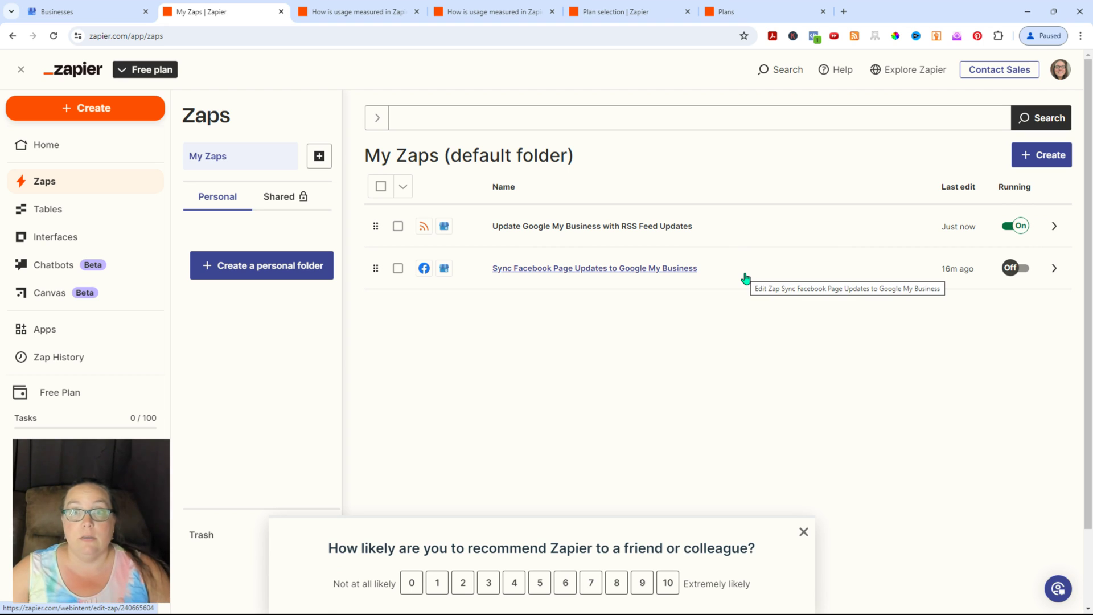
{"action": "left_click", "coordinate": [1041, 155]}
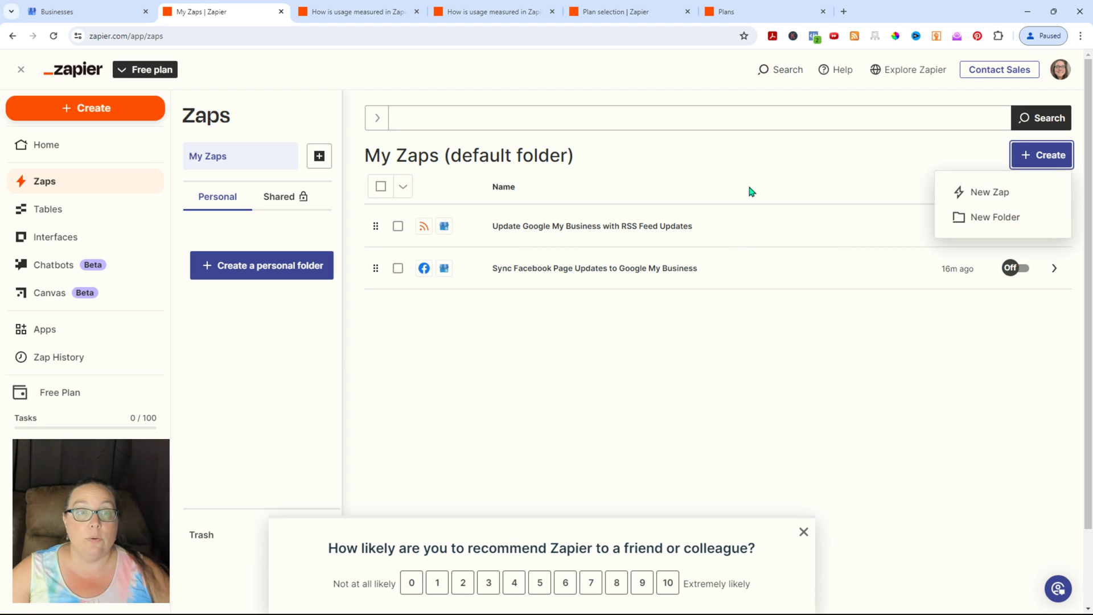
{"action": "left_click", "coordinate": [989, 192]}
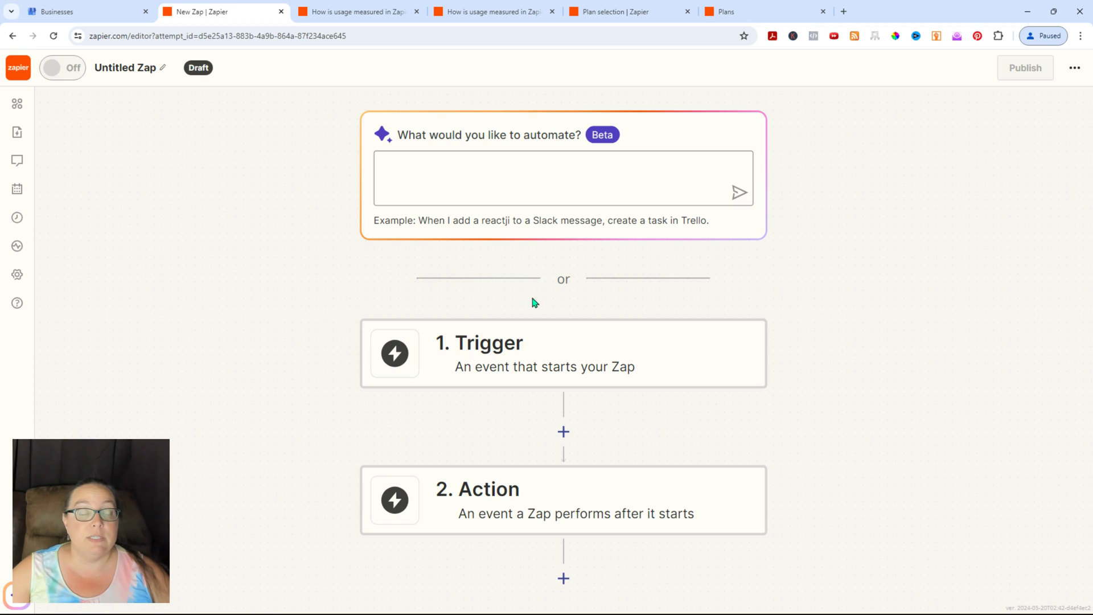
- Ask Copilot for "When instagram updates, then send a post to google my business" and add all of its suggested steps to the Zap
{"action": "left_click", "coordinate": [478, 162]}
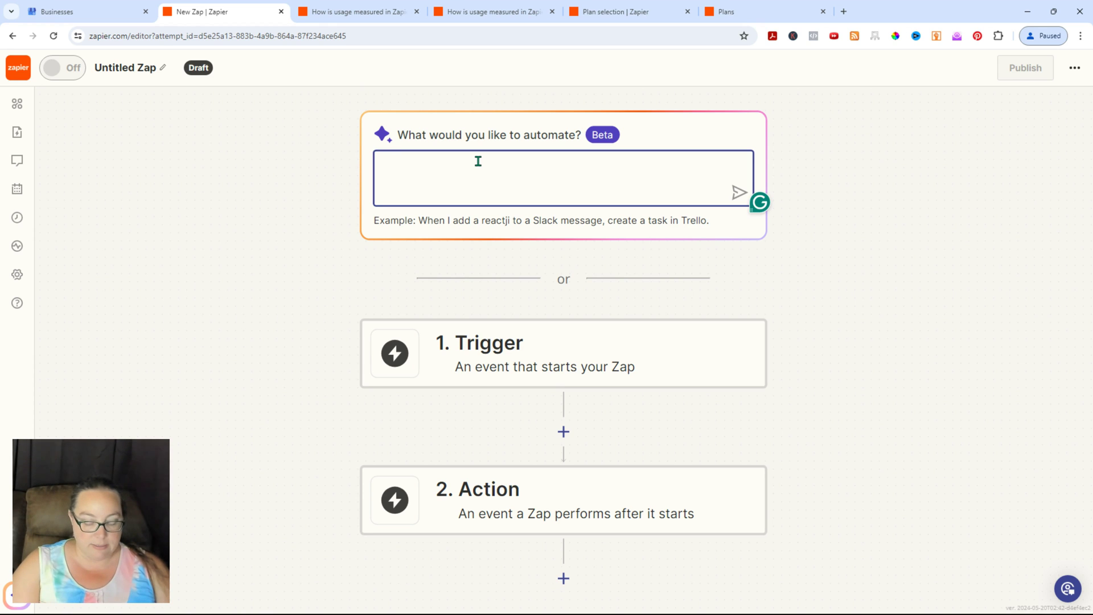
{"action": "type", "text": "When insta"}
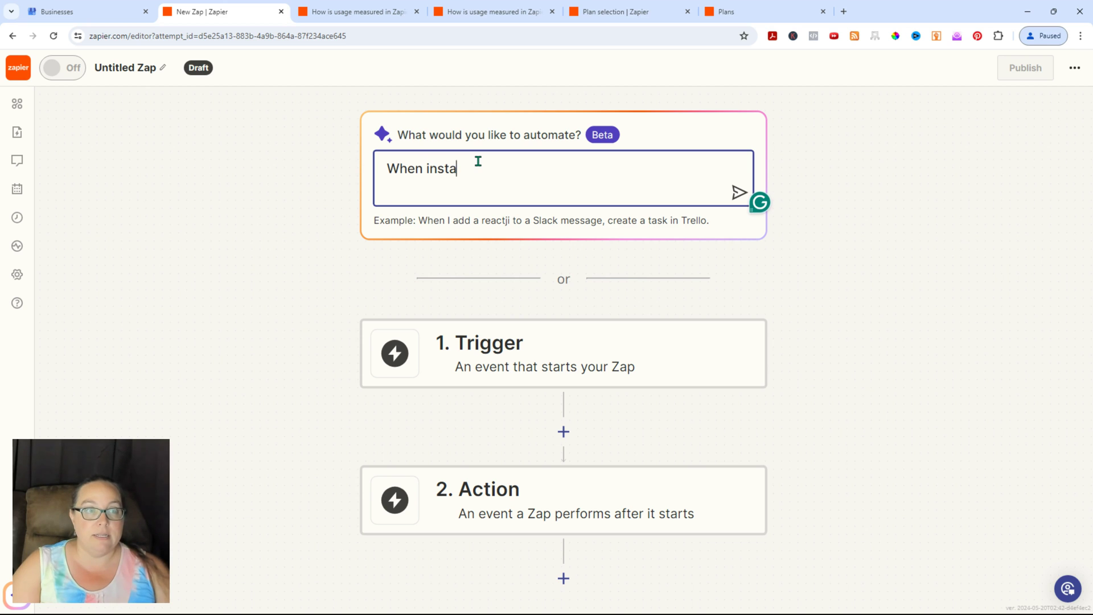
{"action": "type", "text": "gram updates"}
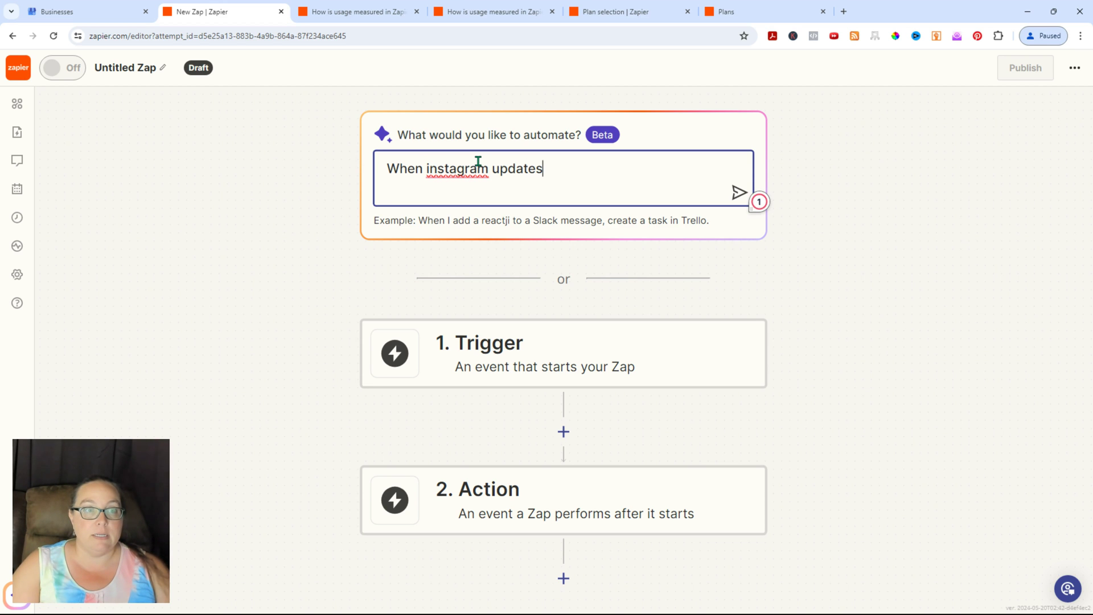
{"action": "type", "text": ", then send"}
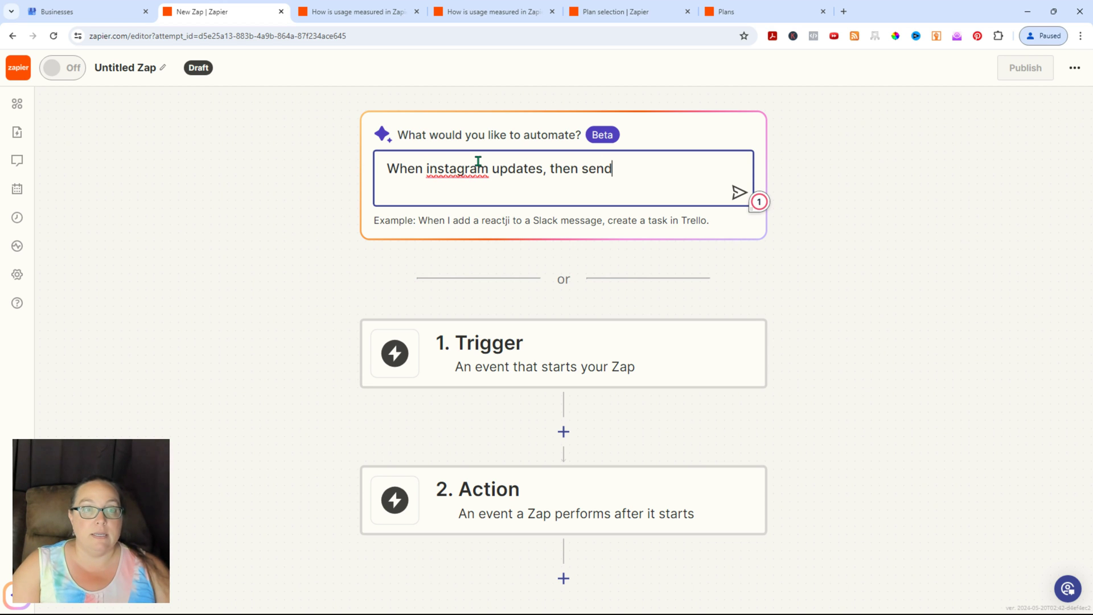
{"action": "type", "text": " a post to goog"}
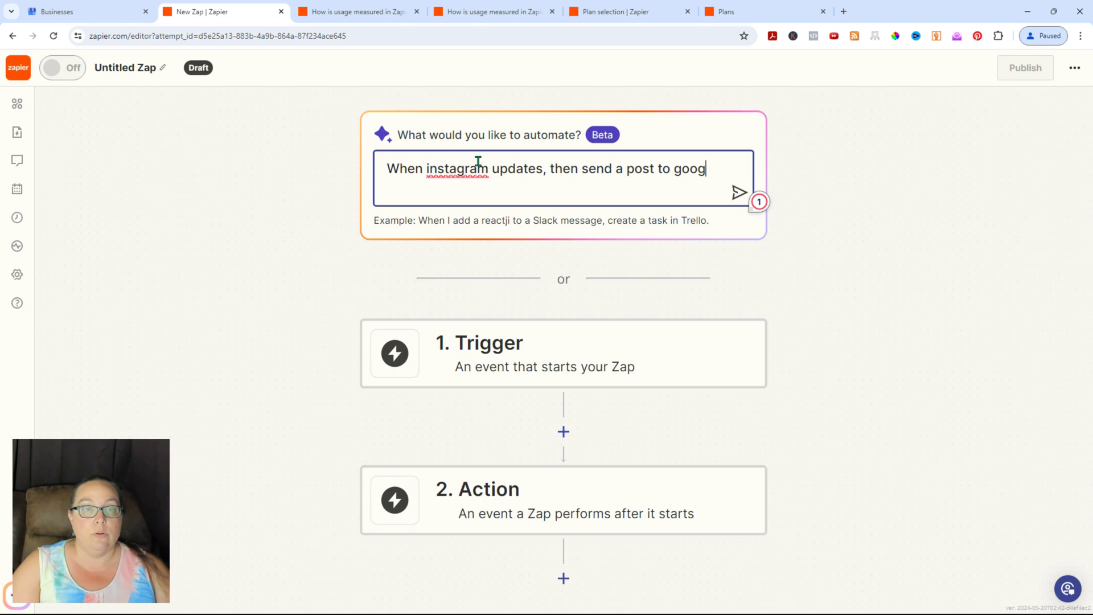
{"action": "type", "text": "le my business"}
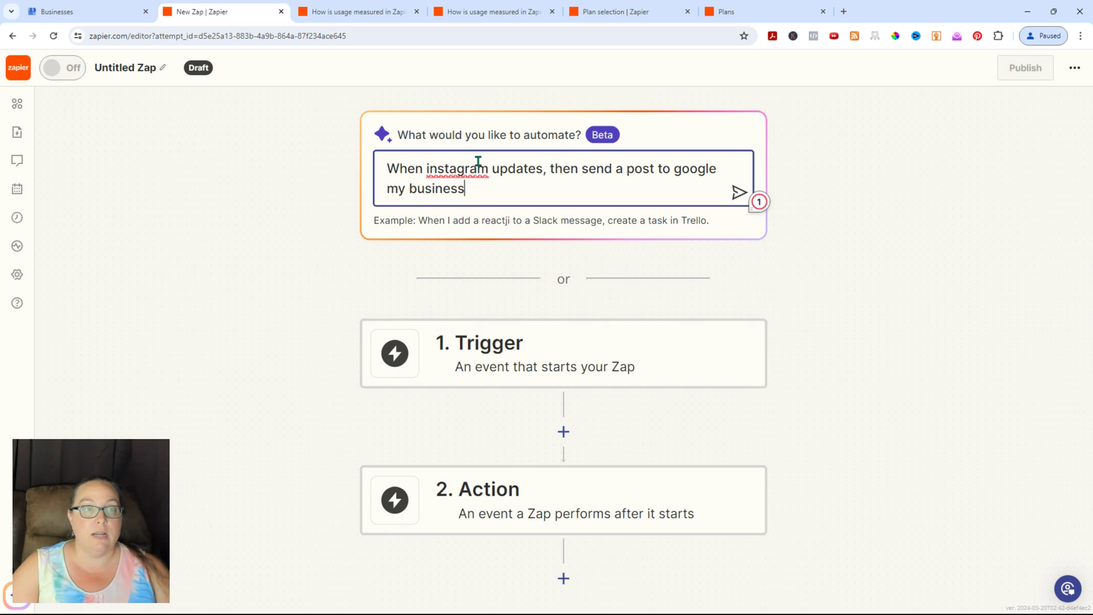
{"action": "key", "text": "Return"}
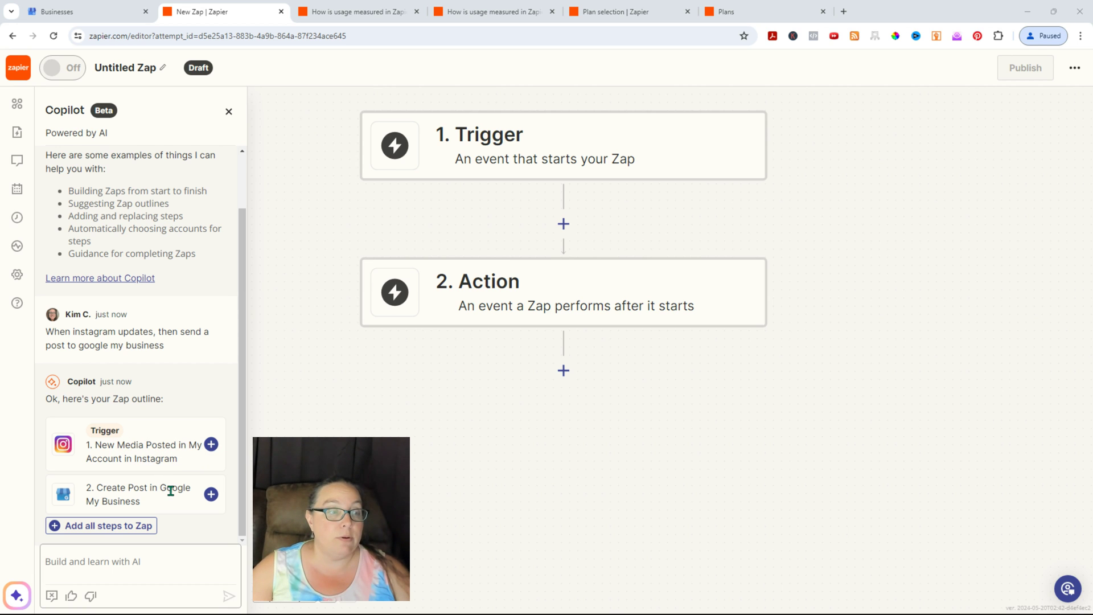
{"action": "left_click", "coordinate": [108, 527]}
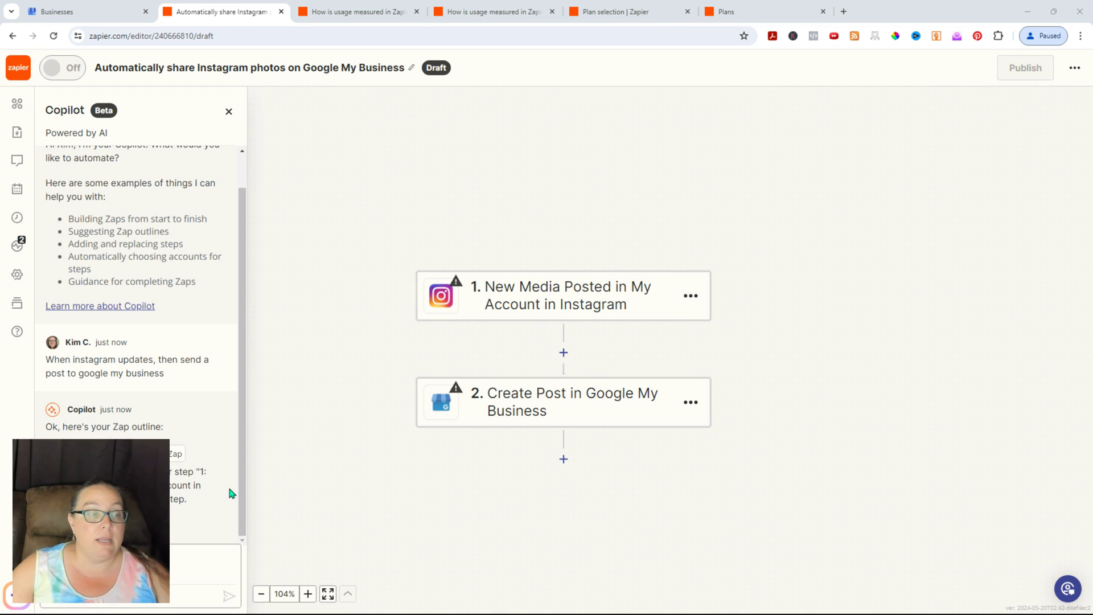
- Connect the Instagram account to the New Media Posted in My Account trigger and authorize Zapier's access
{"action": "left_click", "coordinate": [553, 302]}
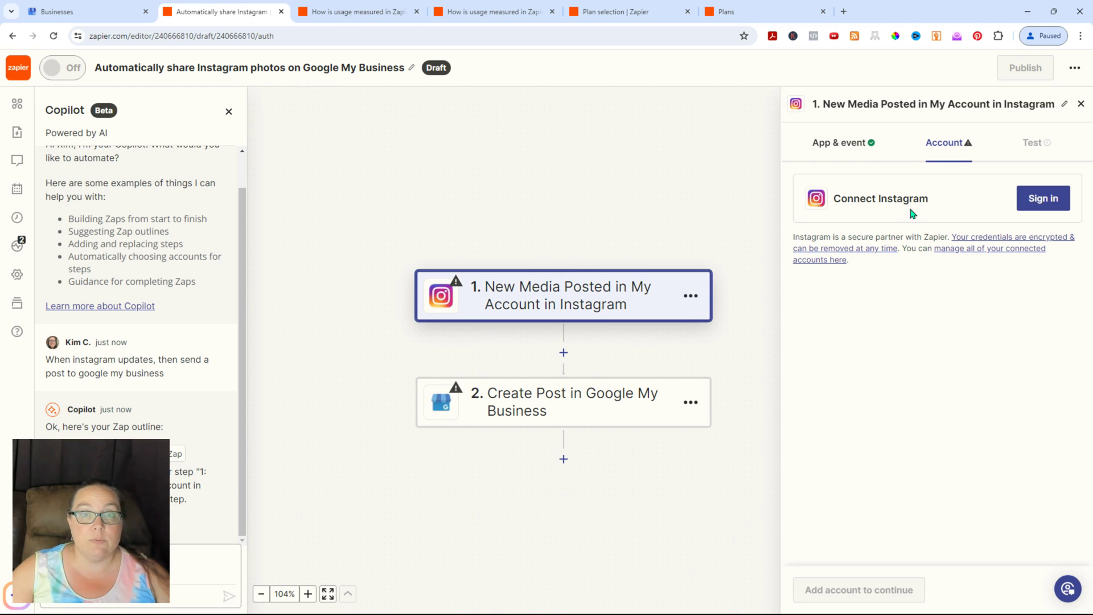
{"action": "left_click", "coordinate": [1032, 199]}
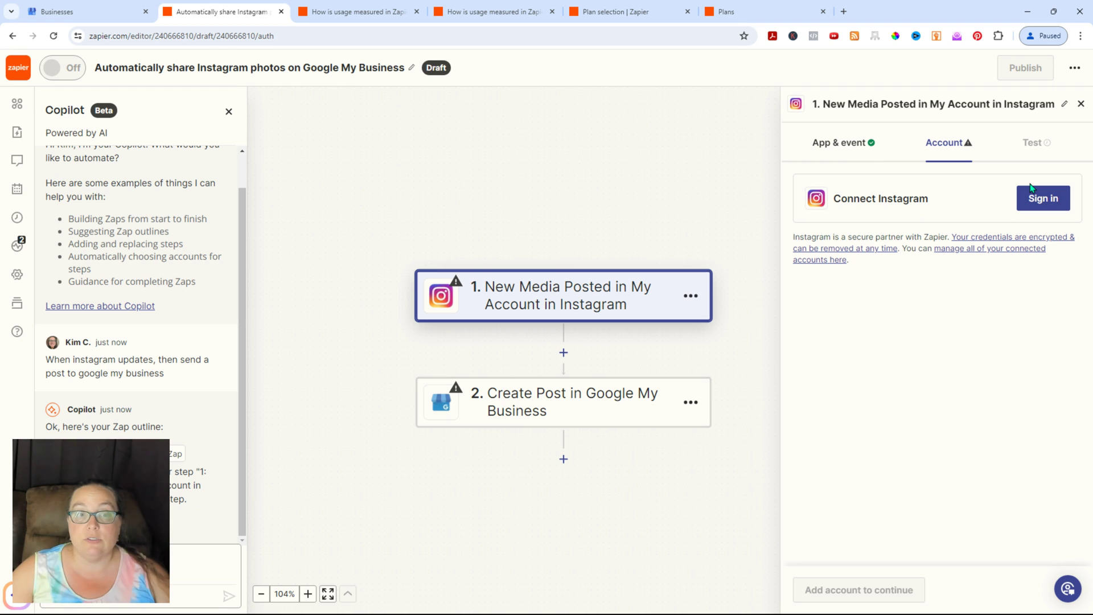
{"action": "left_click", "coordinate": [1054, 199]}
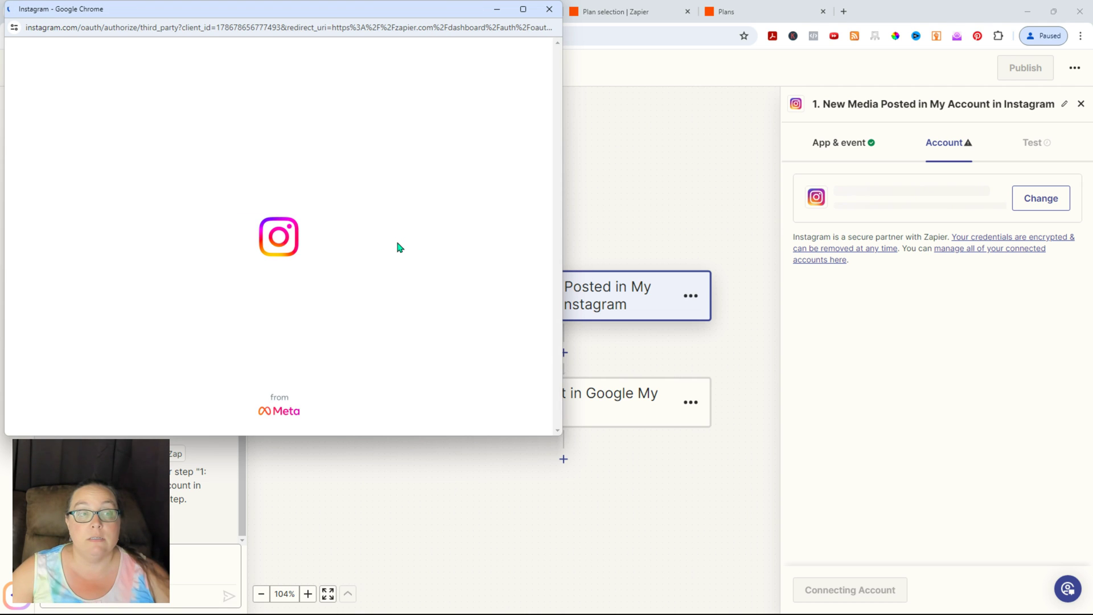
{"action": "left_click", "coordinate": [274, 277]}
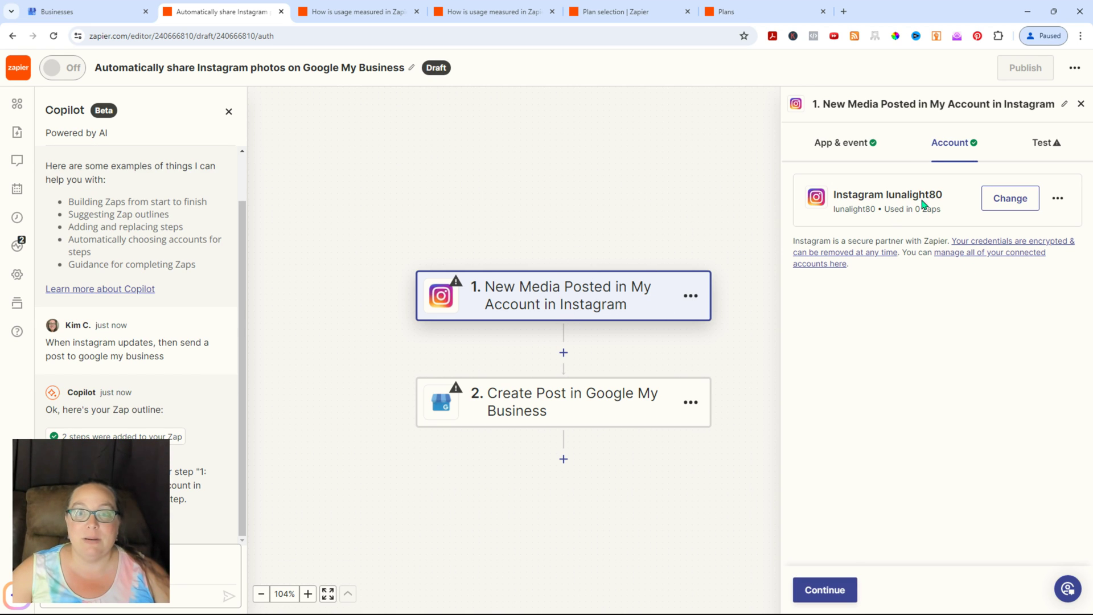
- Test the Instagram trigger, review the Media C record's data, and continue with that record
{"action": "left_click", "coordinate": [1036, 146]}
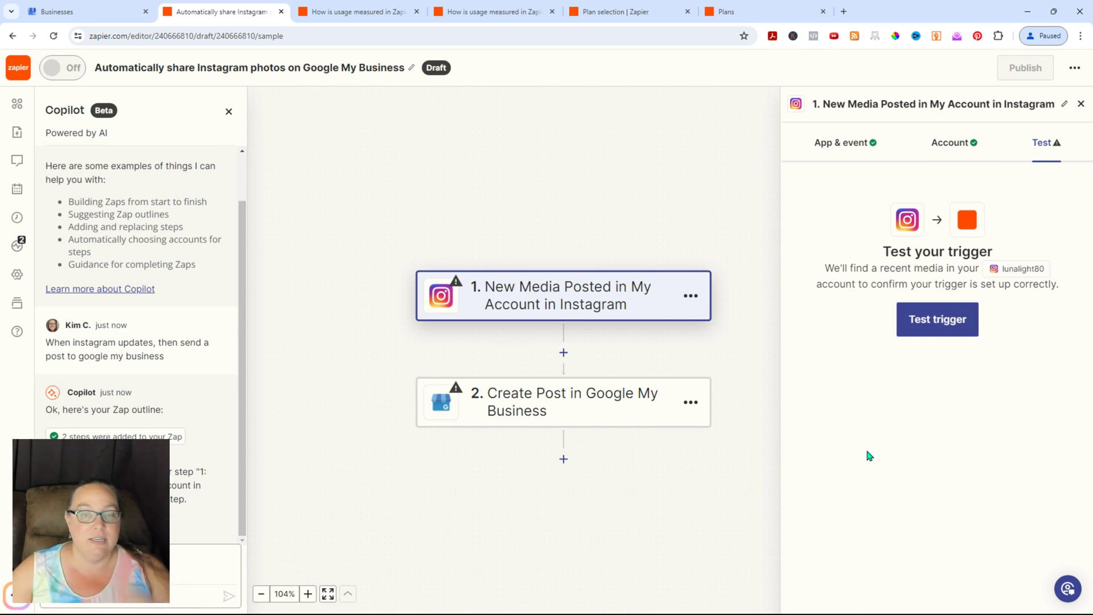
{"action": "left_click", "coordinate": [945, 329]}
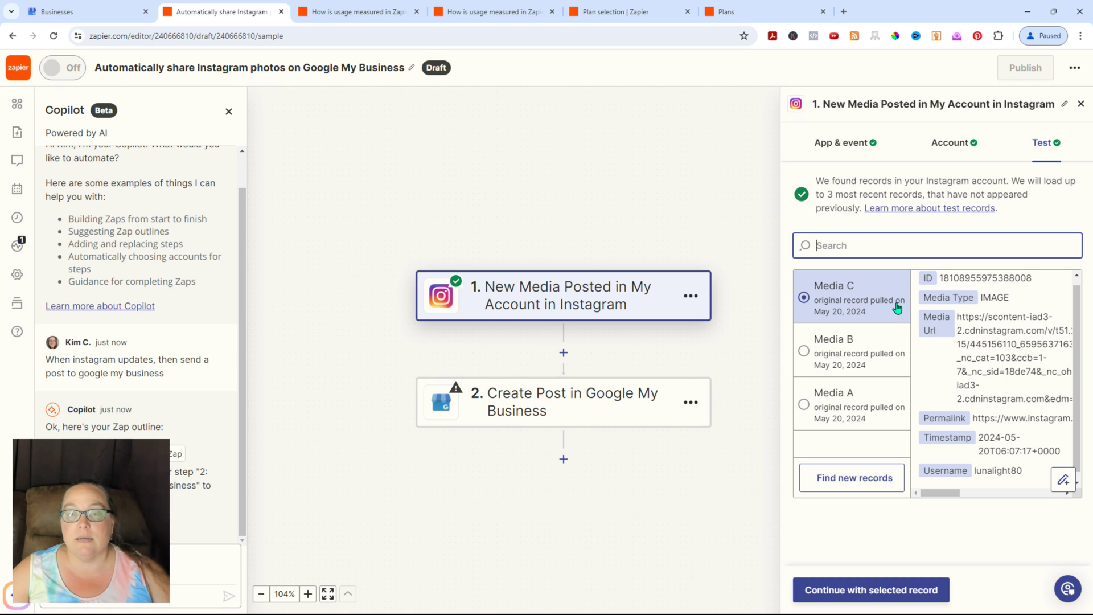
{"action": "scroll", "coordinate": [1019, 328], "scroll_direction": "down", "scroll_amount": 1}
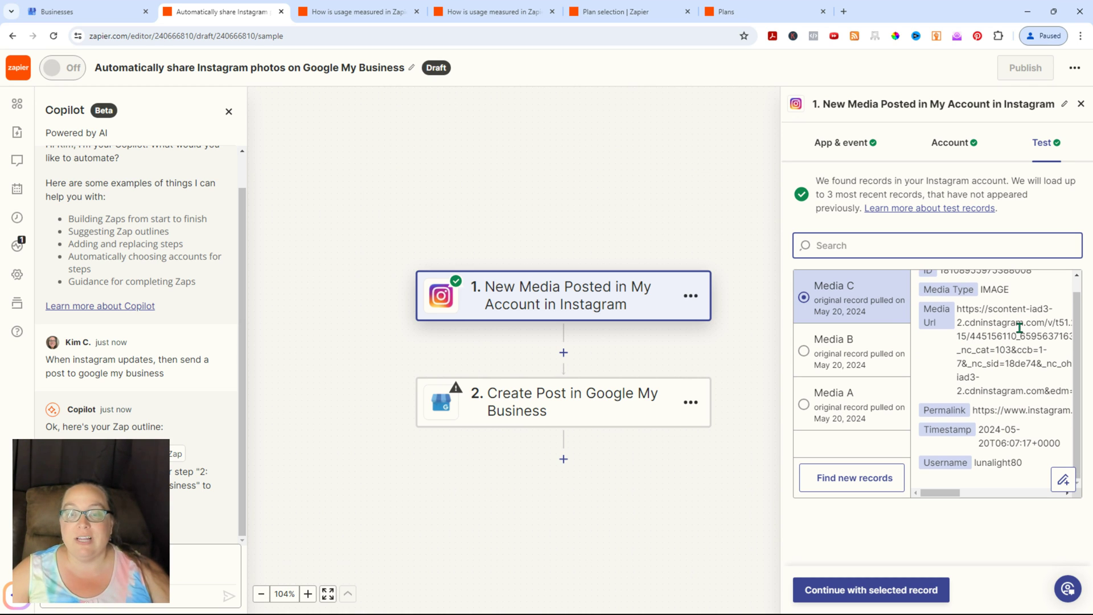
{"action": "scroll", "coordinate": [991, 403], "scroll_direction": "up", "scroll_amount": 1}
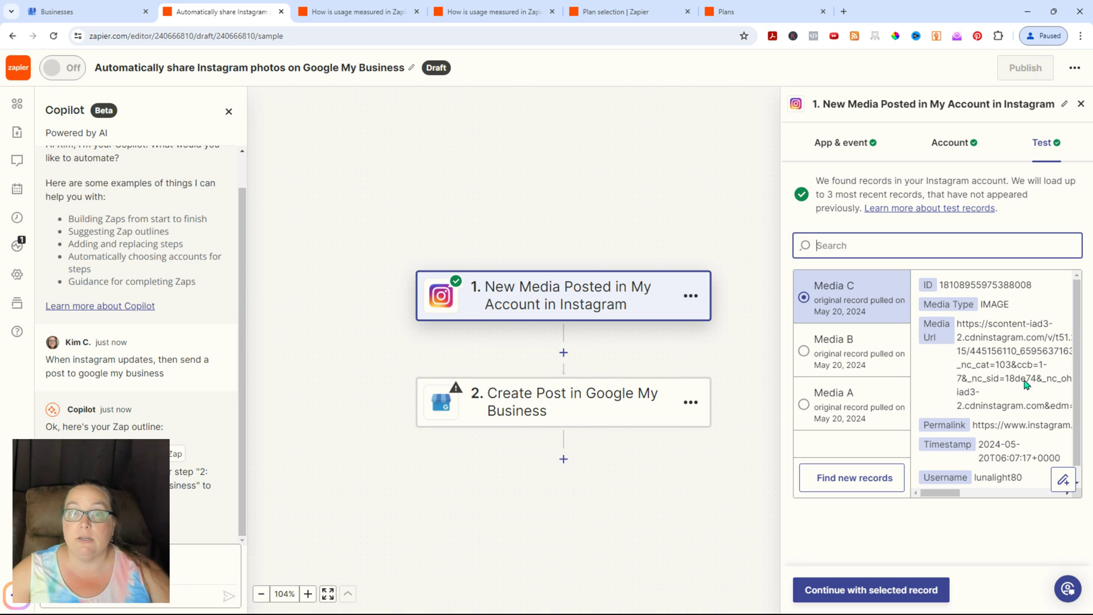
{"action": "left_click", "coordinate": [904, 592]}
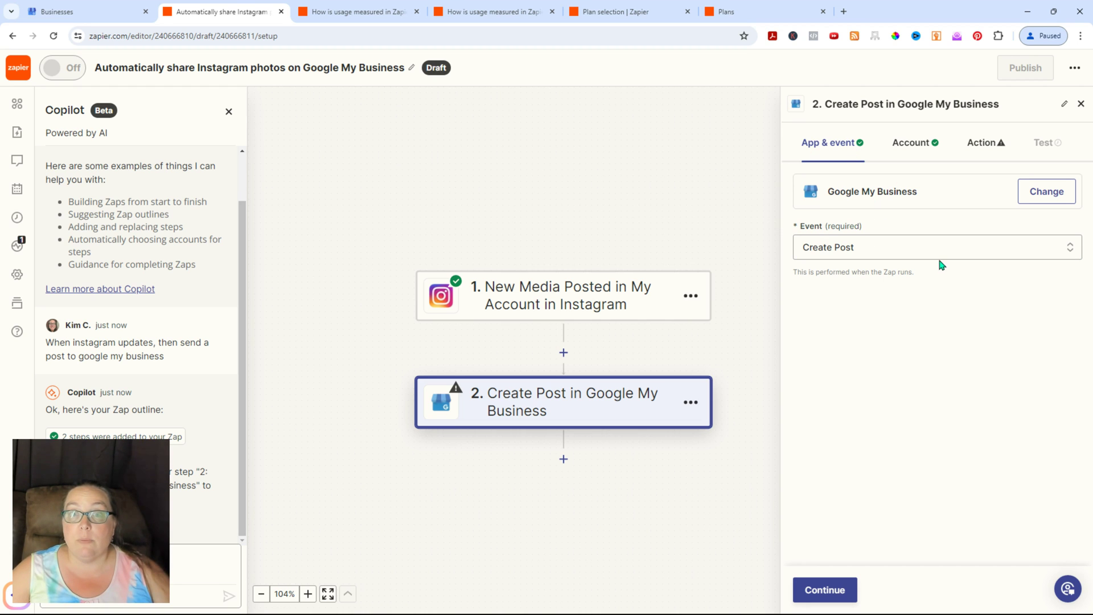
- Check the Create Post step's connected account and set its Location to Little Biz Resources
{"action": "left_click", "coordinate": [910, 145]}
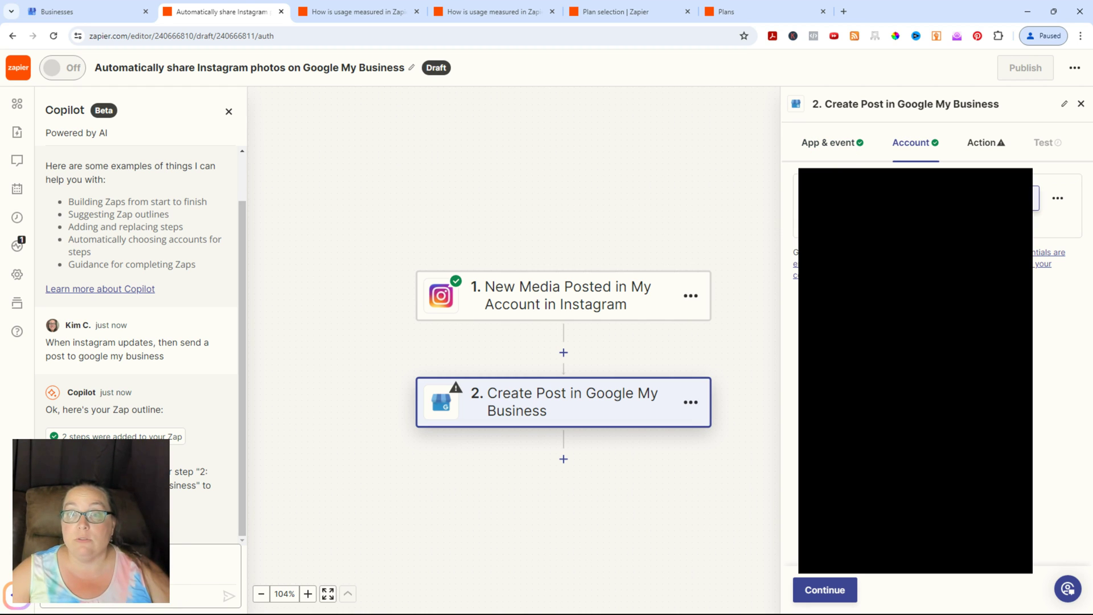
{"action": "left_click", "coordinate": [979, 146]}
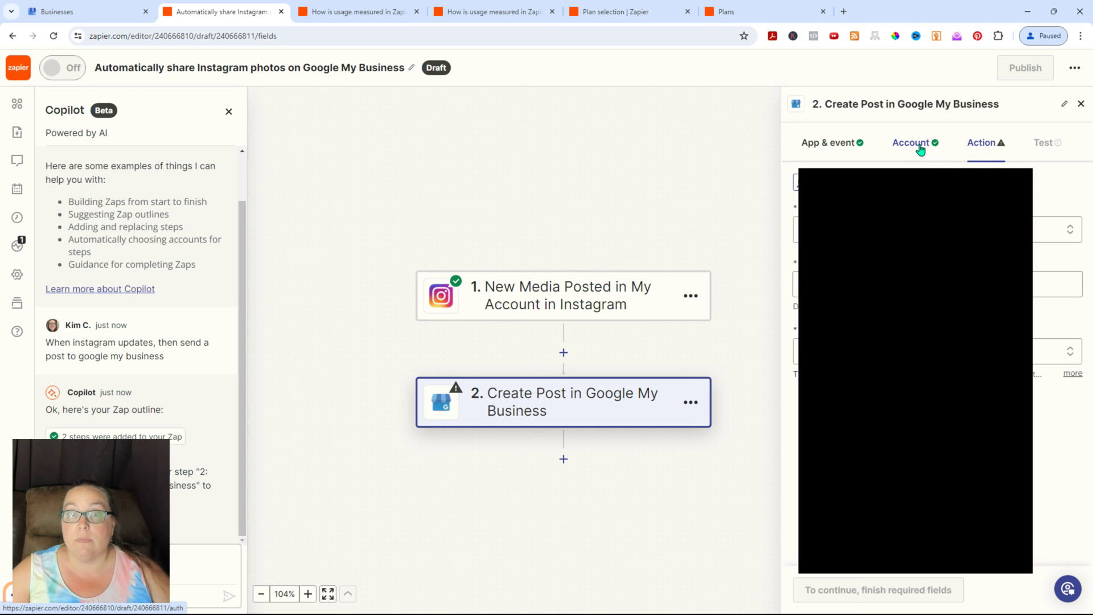
{"action": "left_click", "coordinate": [975, 144]}
{"action": "left_click", "coordinate": [973, 230]}
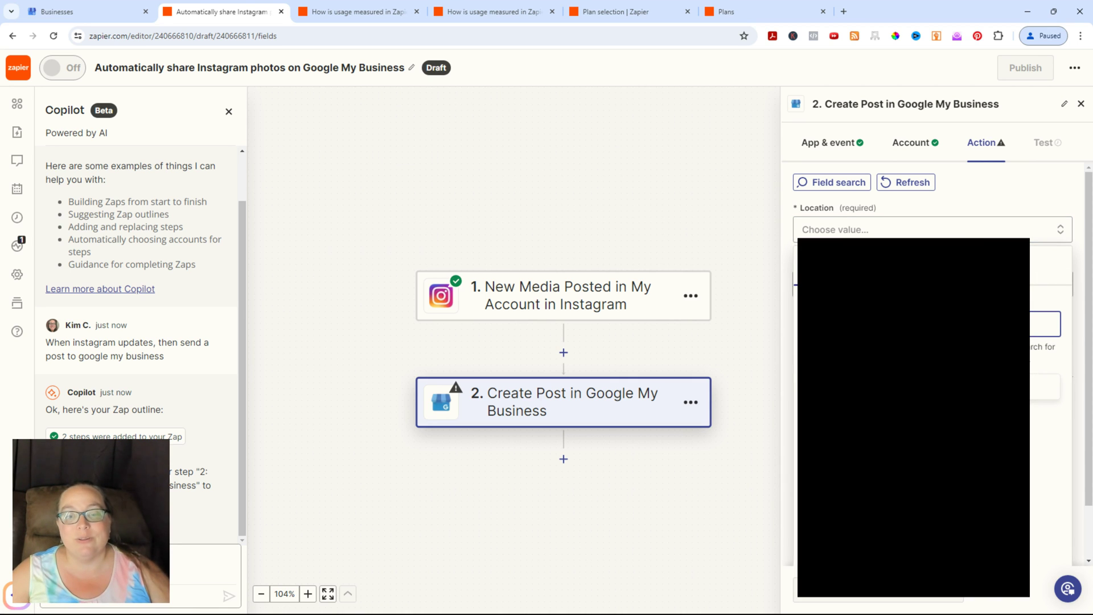
{"action": "scroll", "coordinate": [933, 342], "scroll_direction": "down", "scroll_amount": 1}
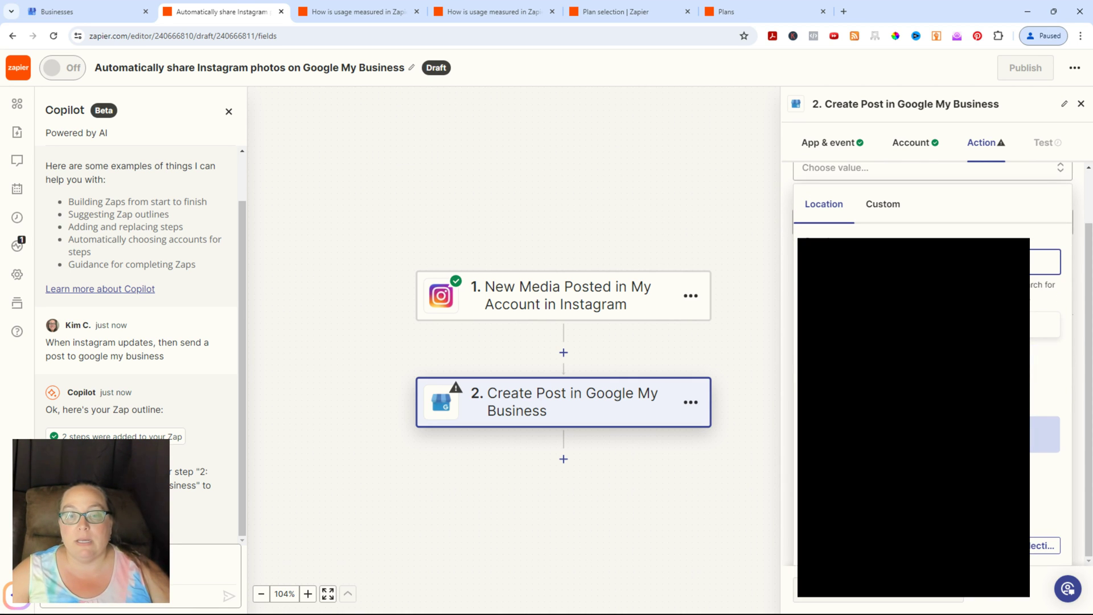
{"action": "left_click", "coordinate": [934, 434]}
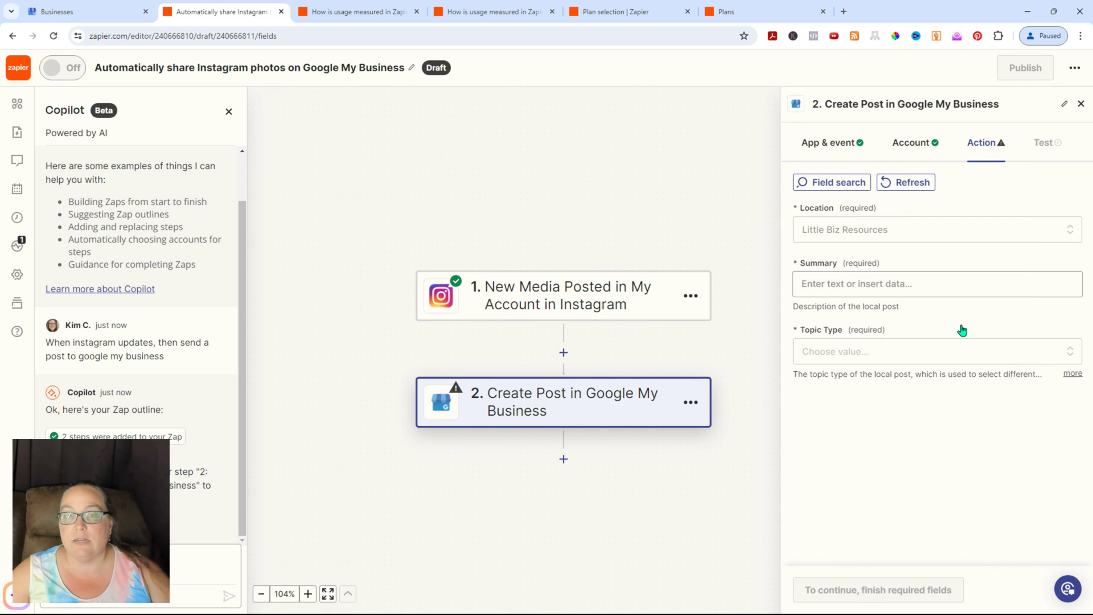
- Fill the post's Summary with the Caption field from the Instagram trigger
{"action": "left_click", "coordinate": [877, 285]}
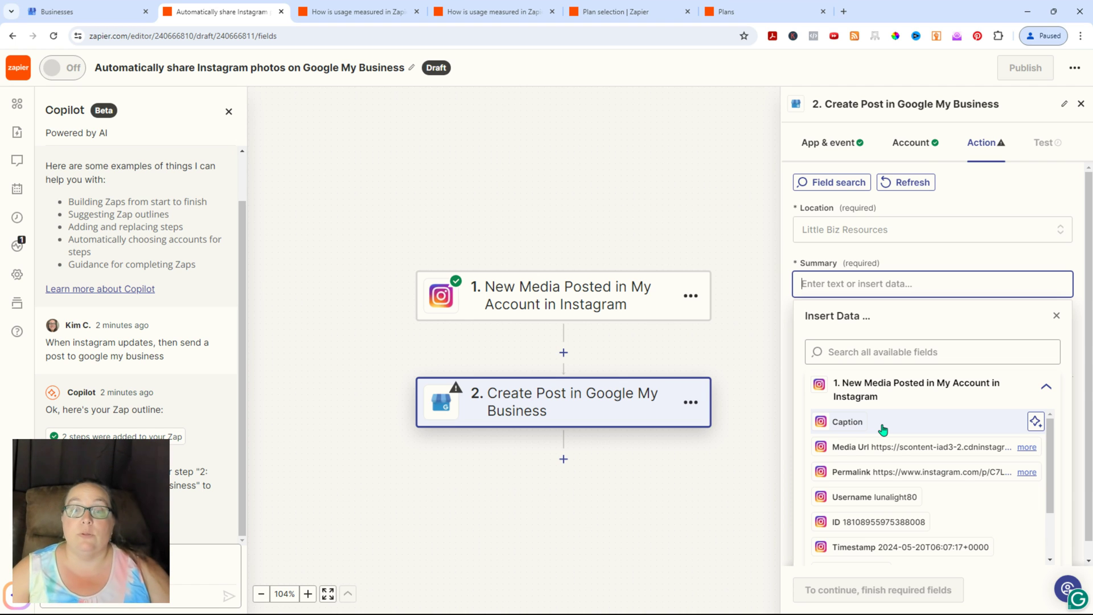
{"action": "left_click", "coordinate": [883, 428]}
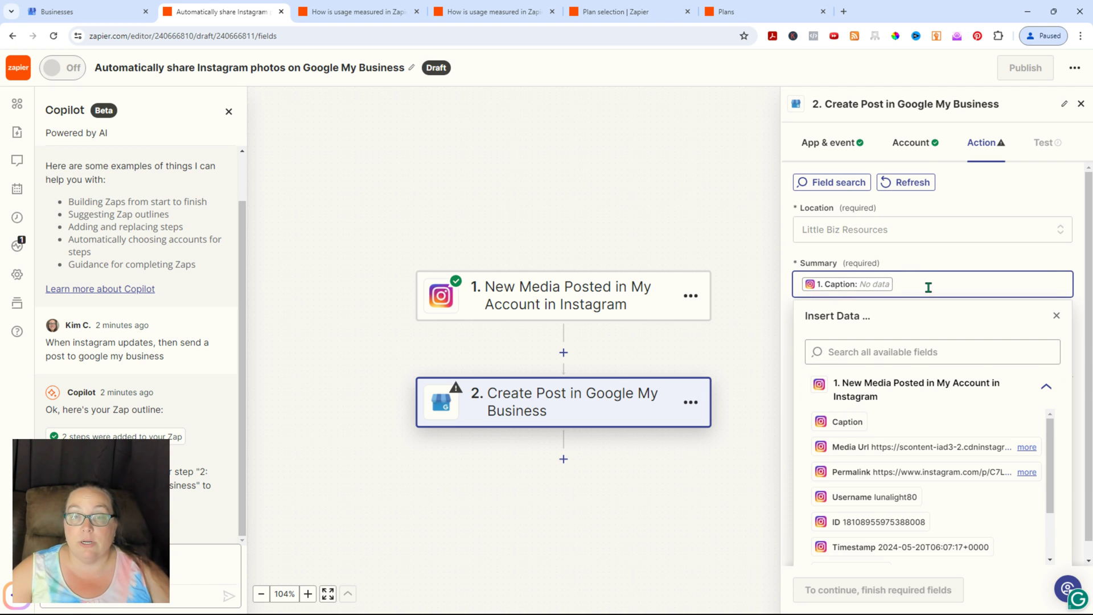
{"action": "left_click", "coordinate": [928, 265]}
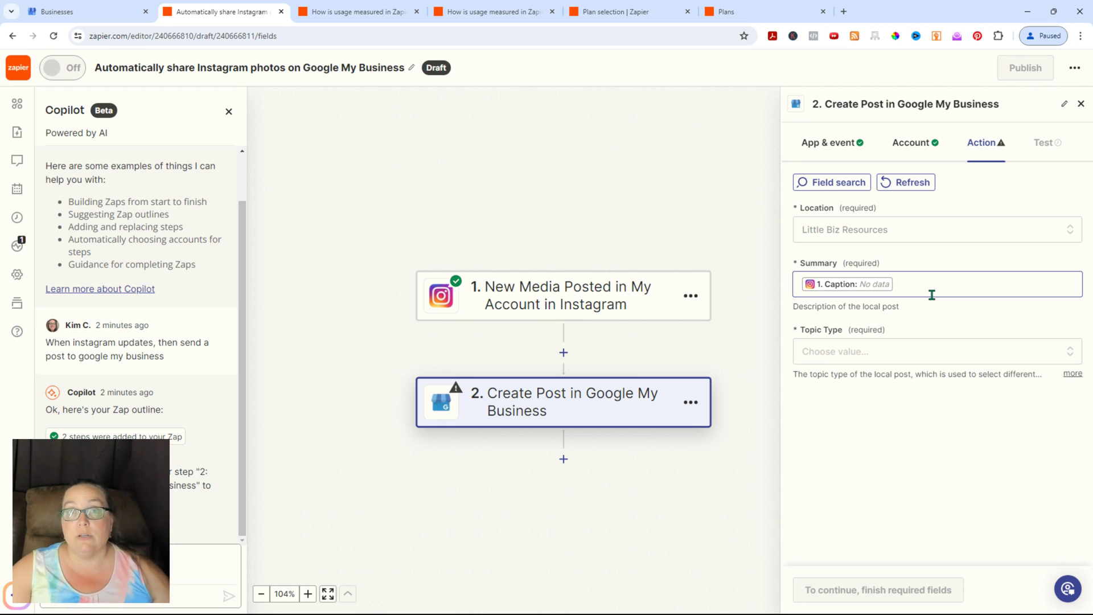
- Set the Topic Type of the Google My Business post to Standard
{"action": "left_click", "coordinate": [866, 356]}
{"action": "scroll", "coordinate": [911, 523], "scroll_direction": "down", "scroll_amount": 2}
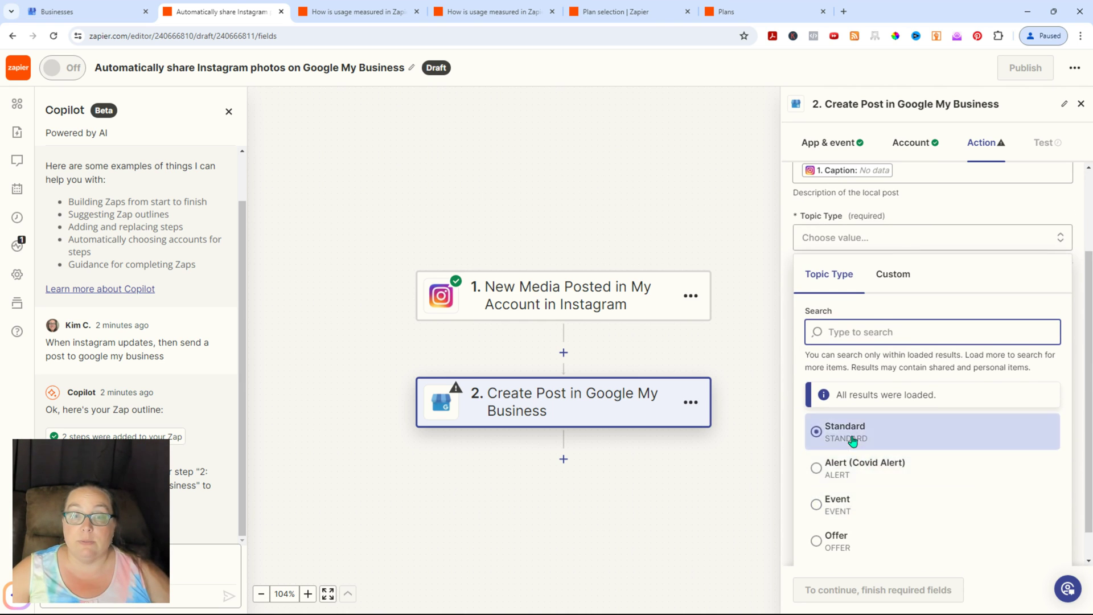
{"action": "left_click", "coordinate": [884, 438]}
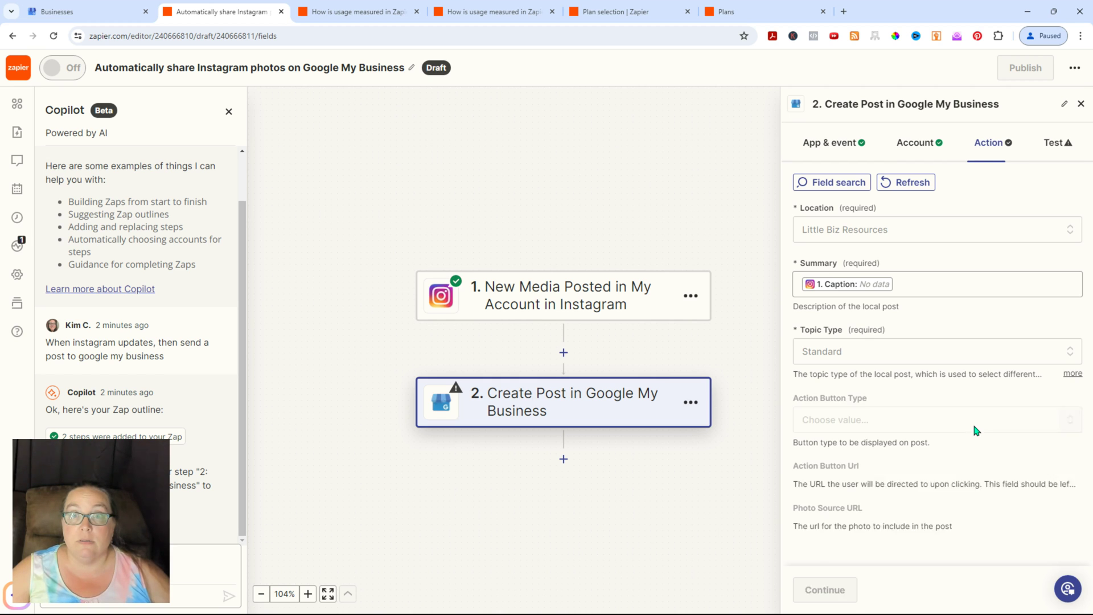
{"action": "scroll", "coordinate": [917, 397], "scroll_direction": "down", "scroll_amount": 1}
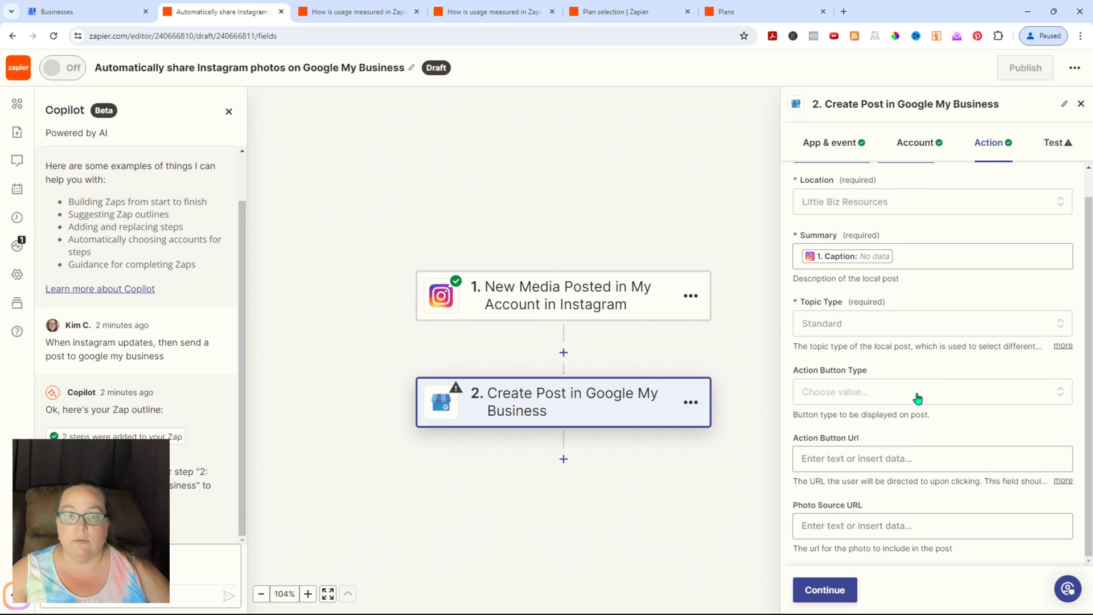
- Set the post's Action Button Type to Learn More and check which Instagram fields are available for the Action Button Url
{"action": "left_click", "coordinate": [899, 393]}
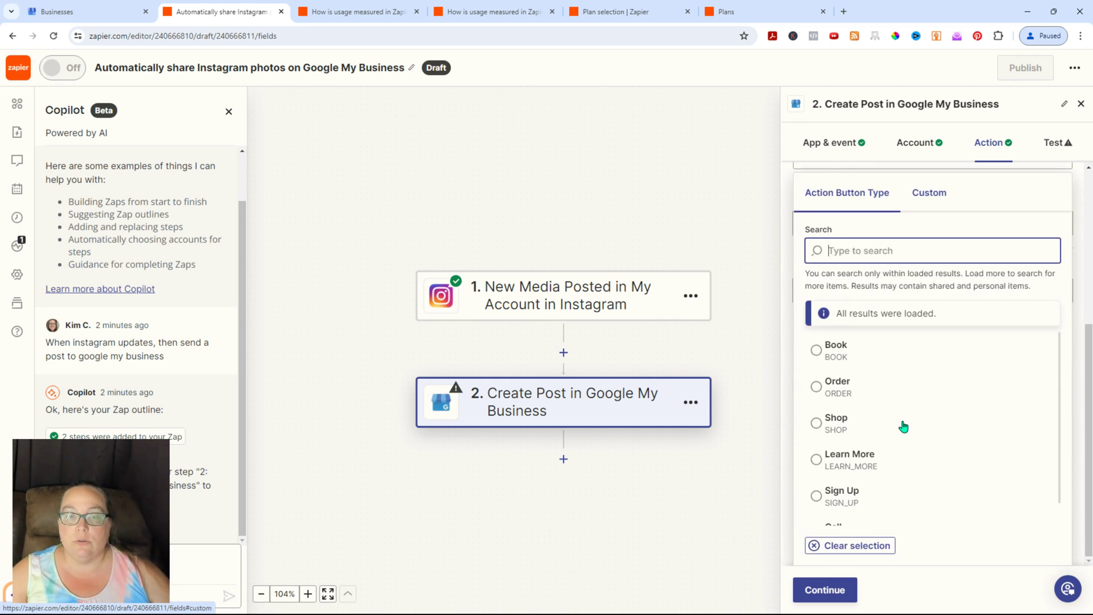
{"action": "left_click", "coordinate": [849, 462]}
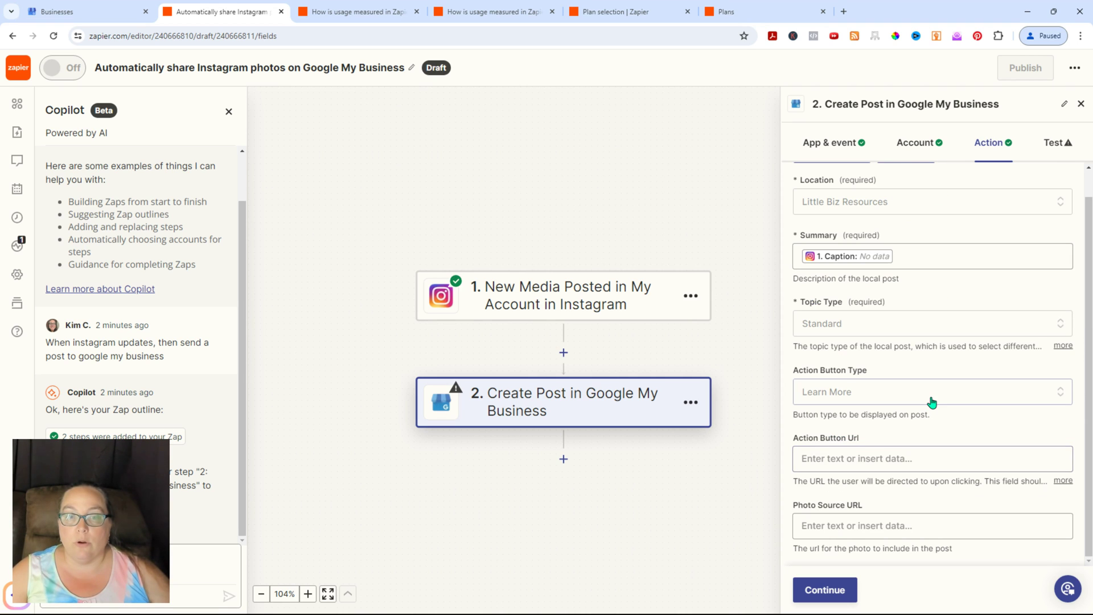
{"action": "left_click", "coordinate": [917, 458]}
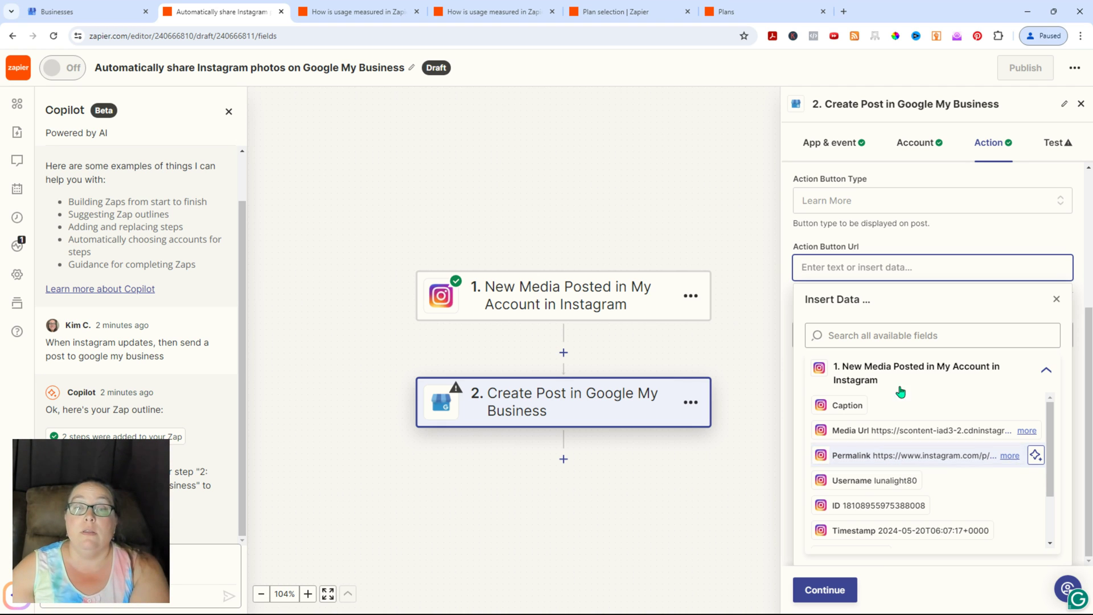
{"action": "left_click", "coordinate": [930, 342]}
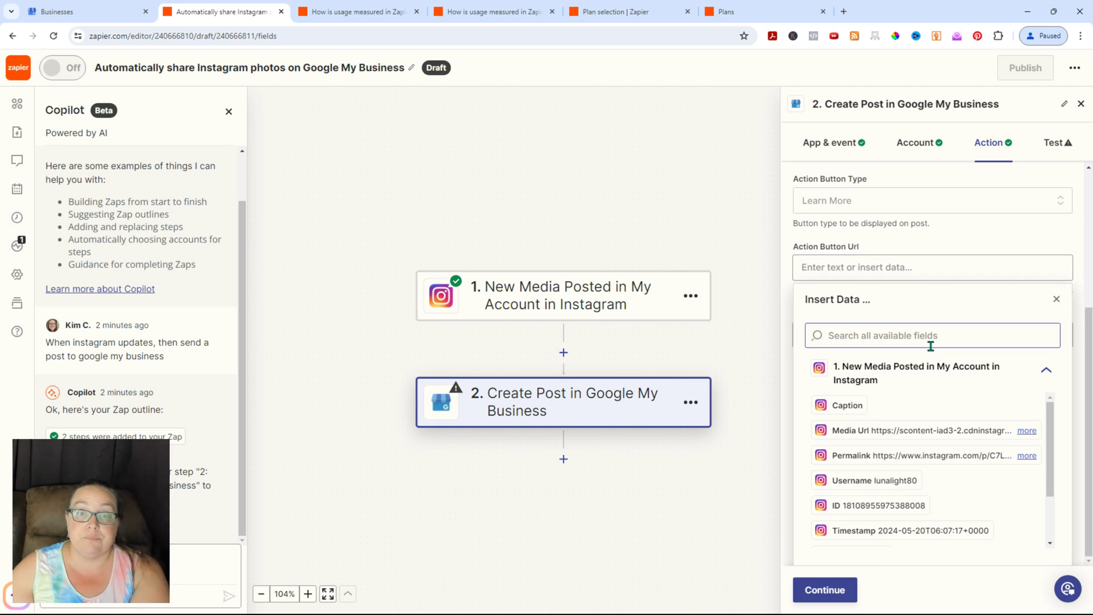
{"action": "left_click", "coordinate": [1056, 300]}
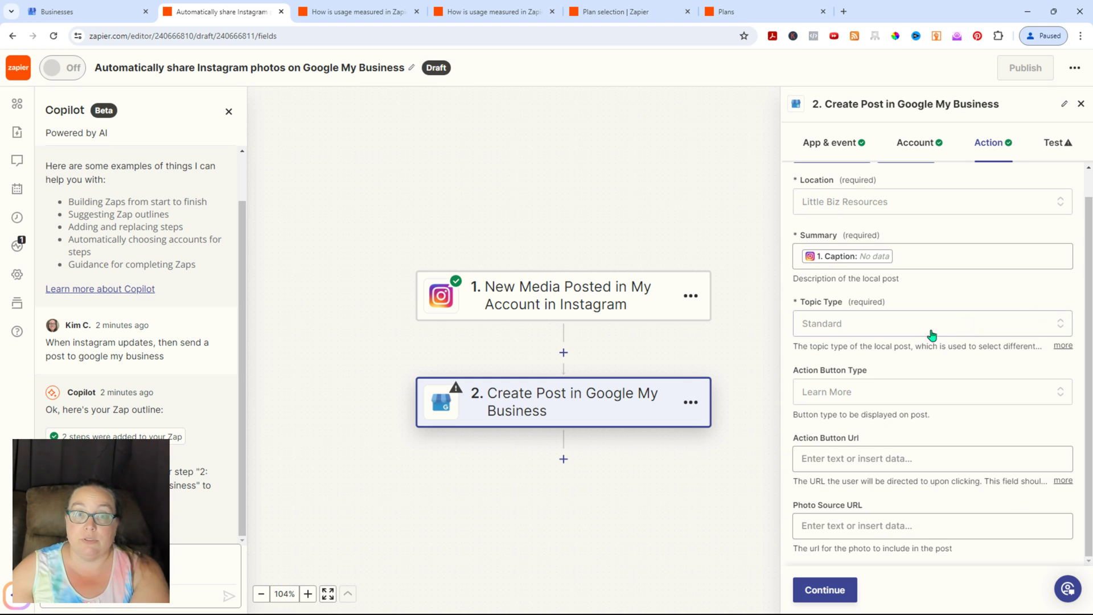
{"action": "left_click", "coordinate": [861, 459]}
{"action": "type", "text": "htt"}
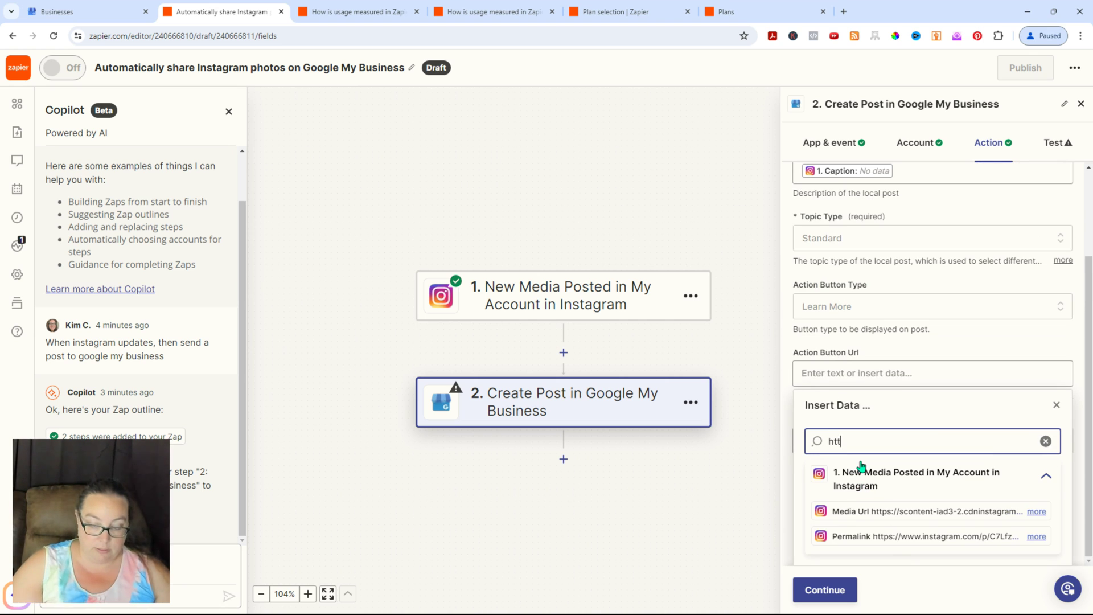
{"action": "type", "text": "ps://littlebizresources"}
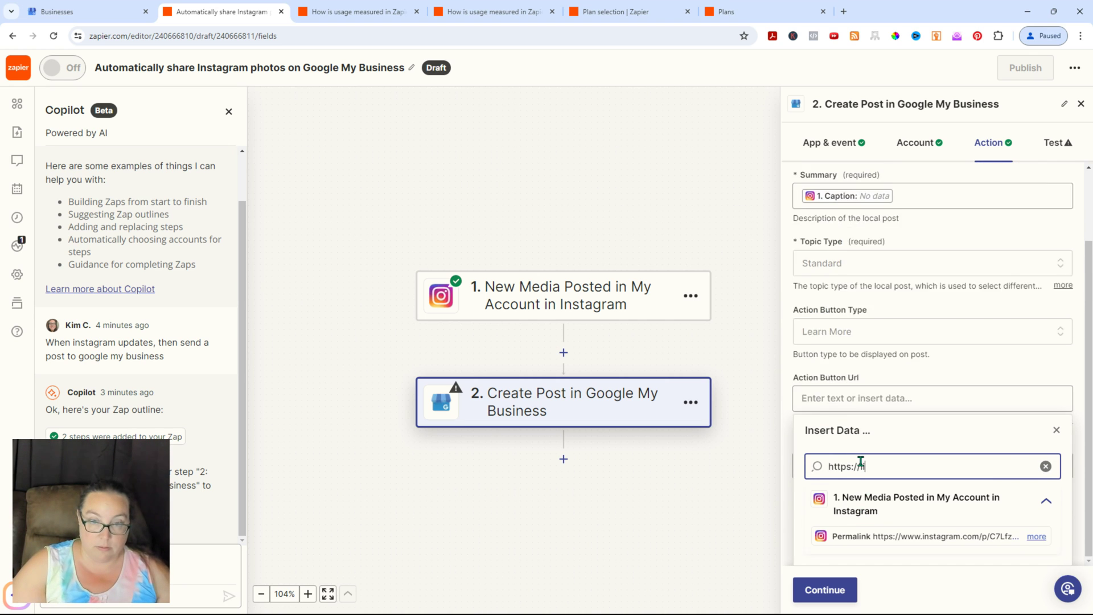
{"action": "type", "text": ".com"}
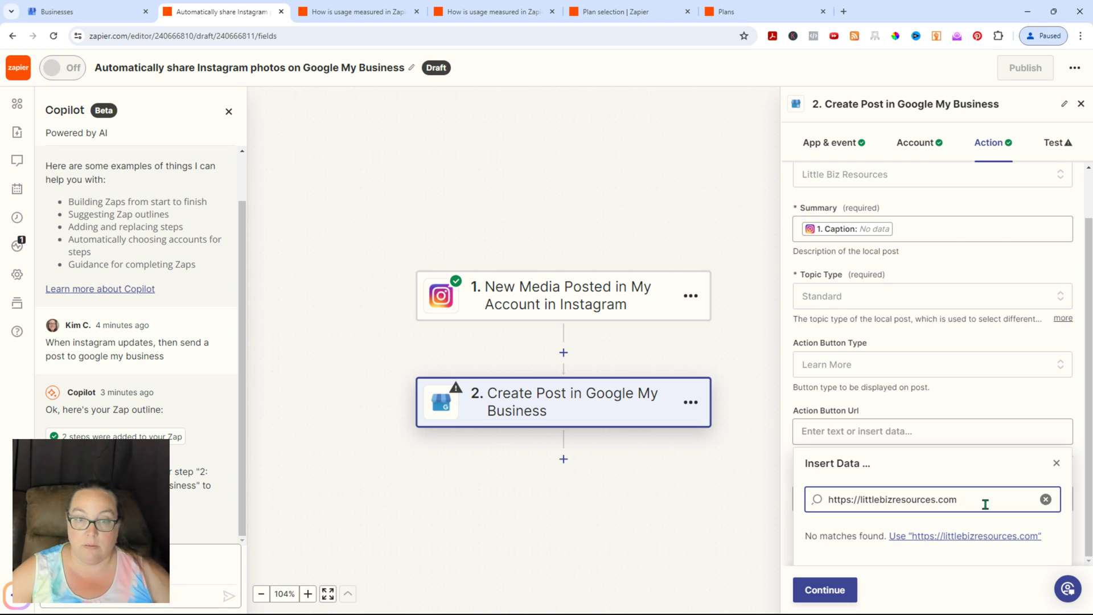
{"action": "left_click", "coordinate": [911, 535]}
{"action": "left_click", "coordinate": [905, 526]}
{"action": "left_click", "coordinate": [869, 315]}
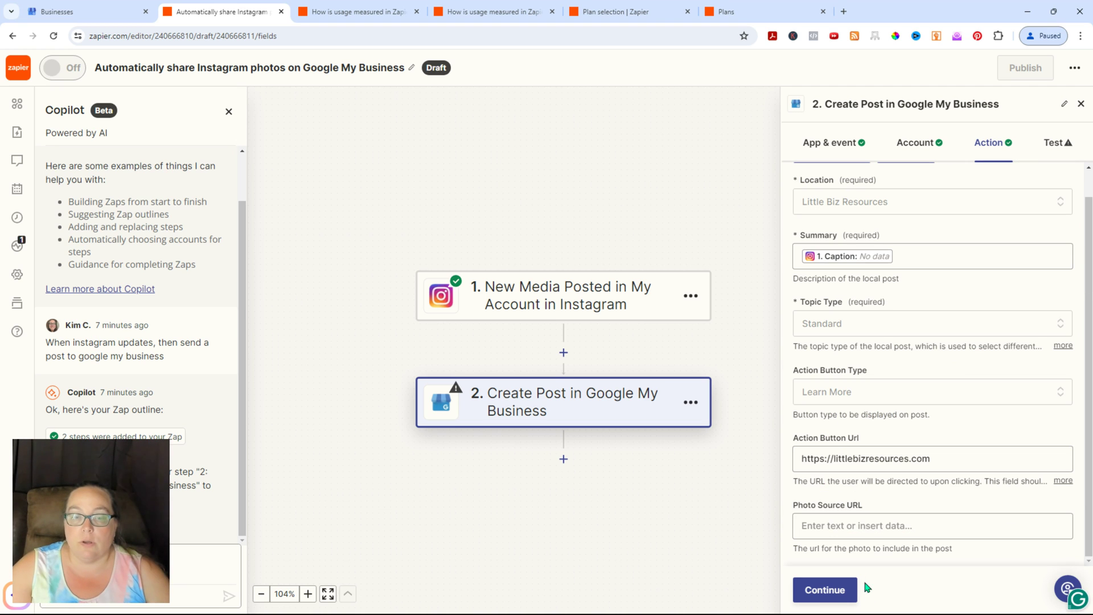
{"action": "left_click", "coordinate": [822, 592]}
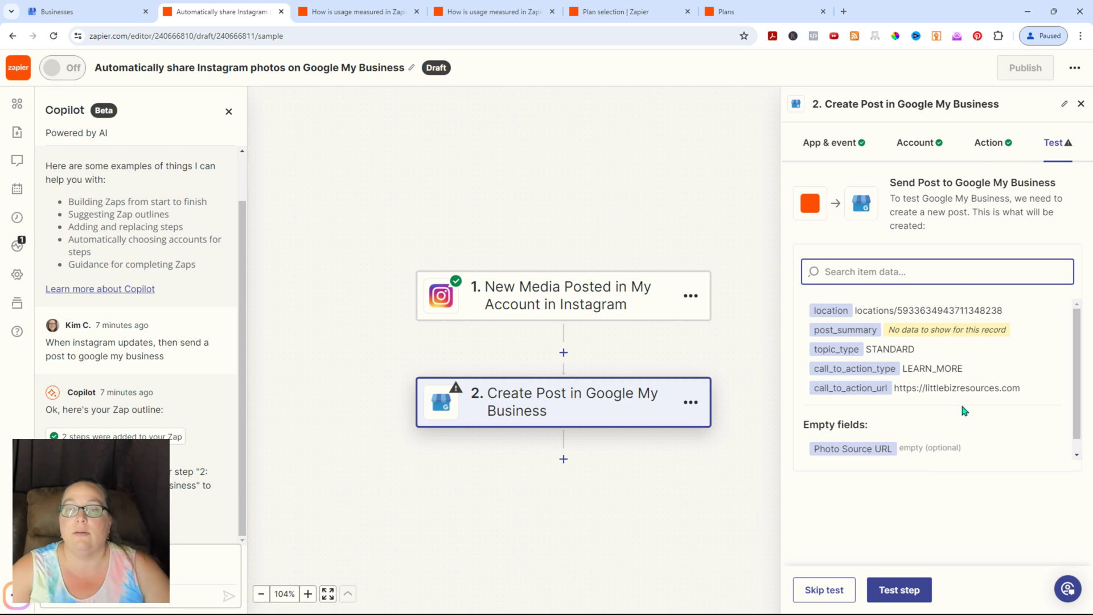
- Return to the Create Post action's fields and fill the Photo Source URL with the Instagram trigger's Media Url field
{"action": "left_click", "coordinate": [977, 147]}
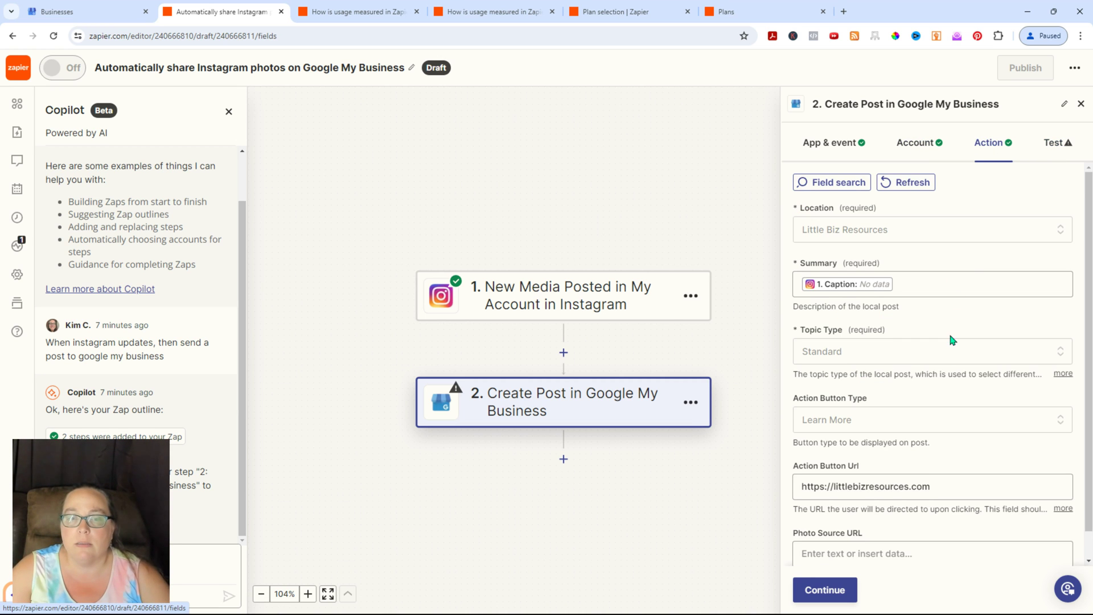
{"action": "scroll", "coordinate": [946, 387], "scroll_direction": "down", "scroll_amount": 1}
{"action": "left_click", "coordinate": [866, 524]}
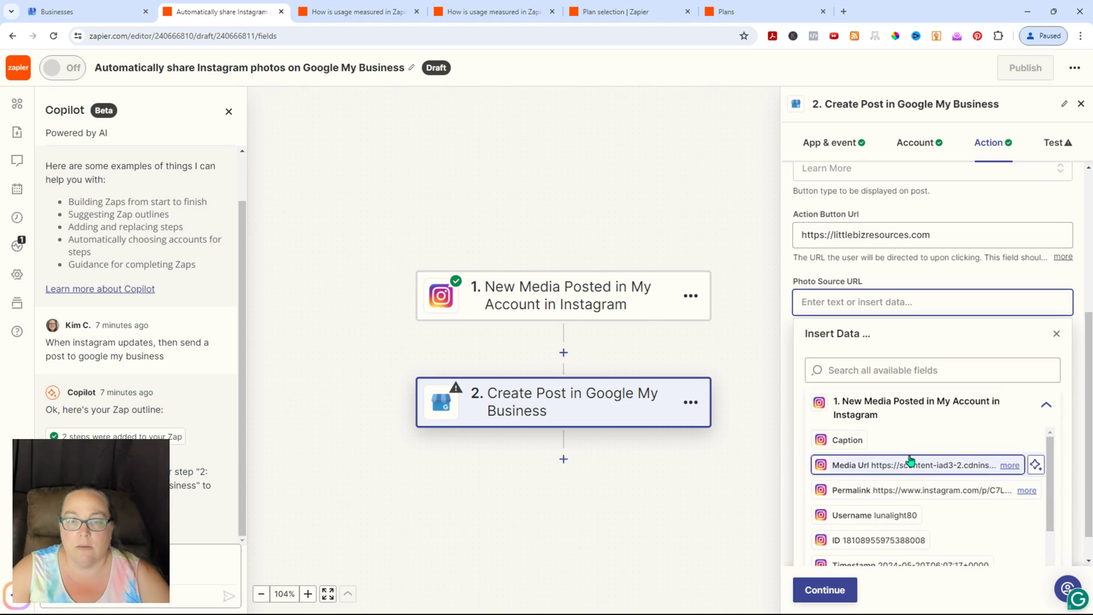
{"action": "left_click", "coordinate": [867, 469]}
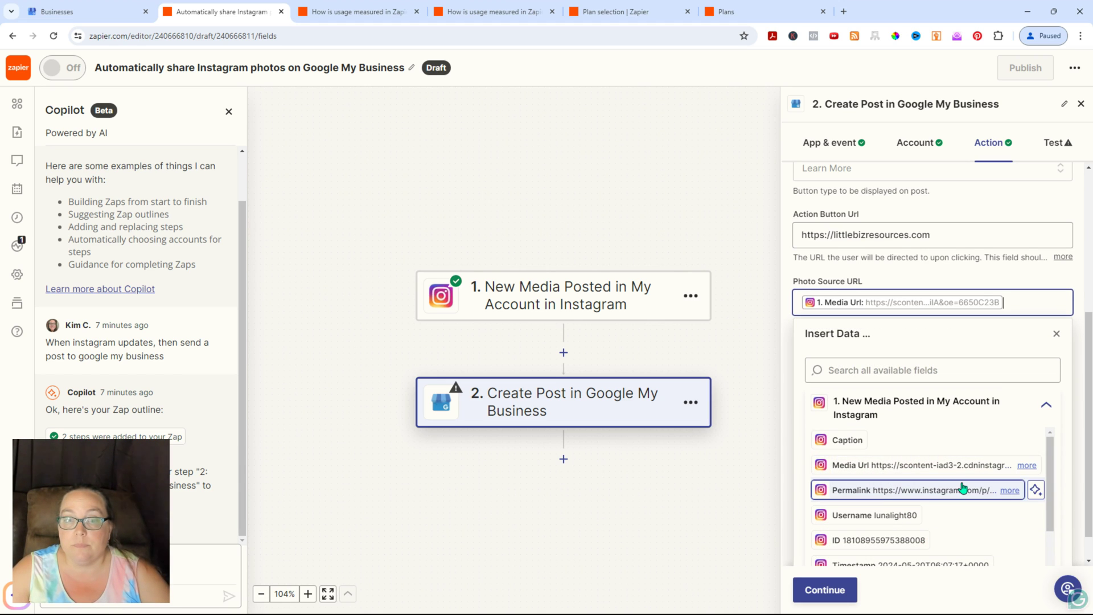
{"action": "left_click", "coordinate": [1023, 285]}
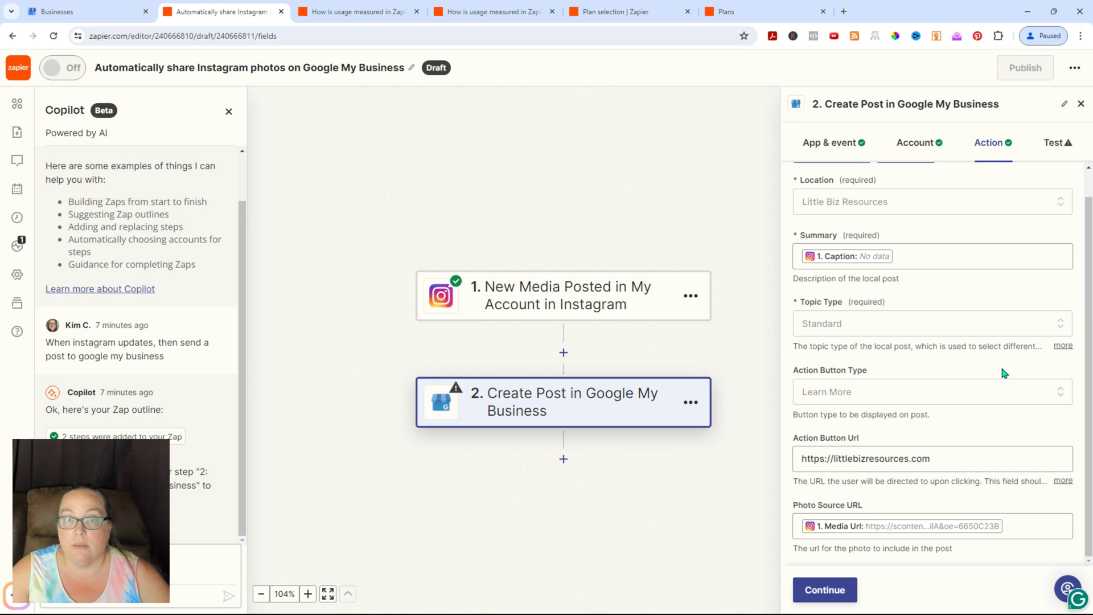
- Check the photo_source_url in the test preview by viewing its link in a separate browser tab, and return to the Zap
{"action": "left_click", "coordinate": [1050, 147]}
{"action": "scroll", "coordinate": [943, 417], "scroll_direction": "down", "scroll_amount": 1}
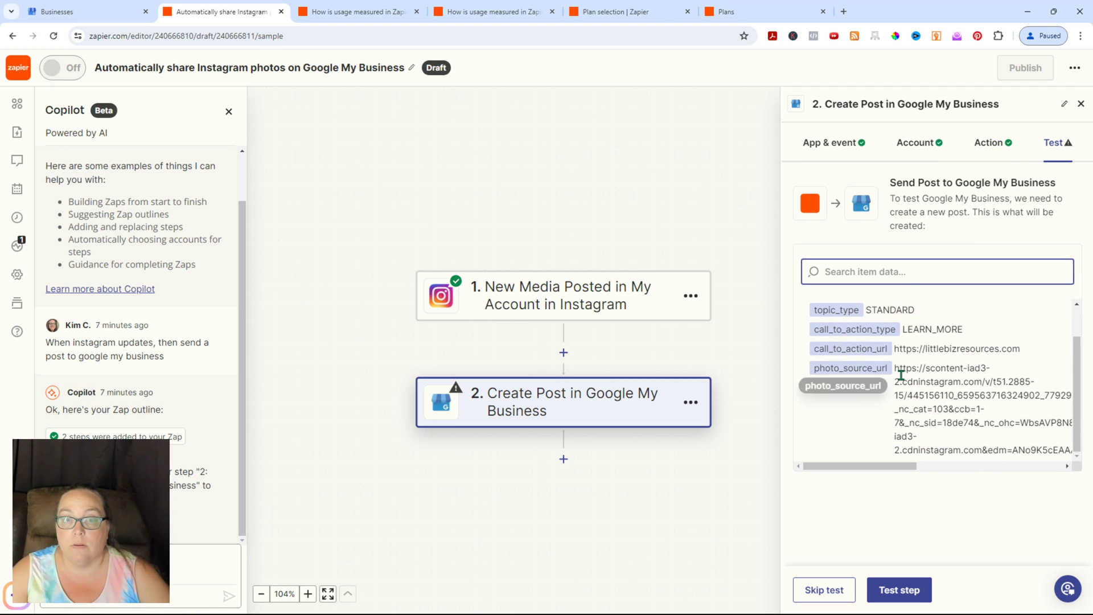
{"action": "left_click_drag", "start_coordinate": [894, 369], "coordinate": [1082, 473]}
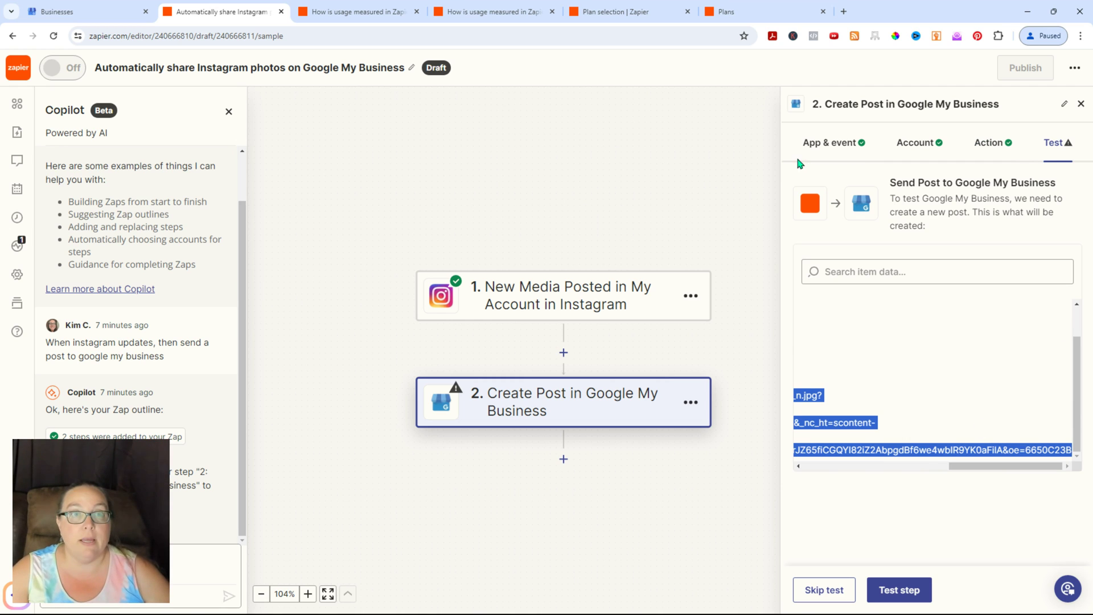
{"action": "left_click", "coordinate": [844, 11]}
{"action": "key", "text": "ctrl+v"}
{"action": "key", "text": "Return"}
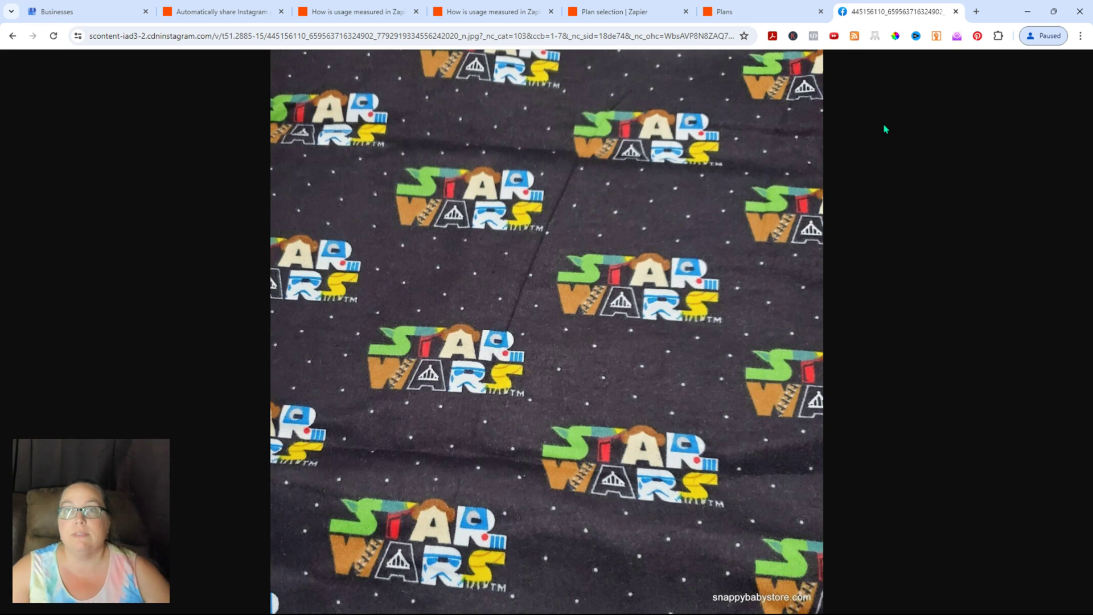
{"action": "left_click", "coordinate": [956, 11]}
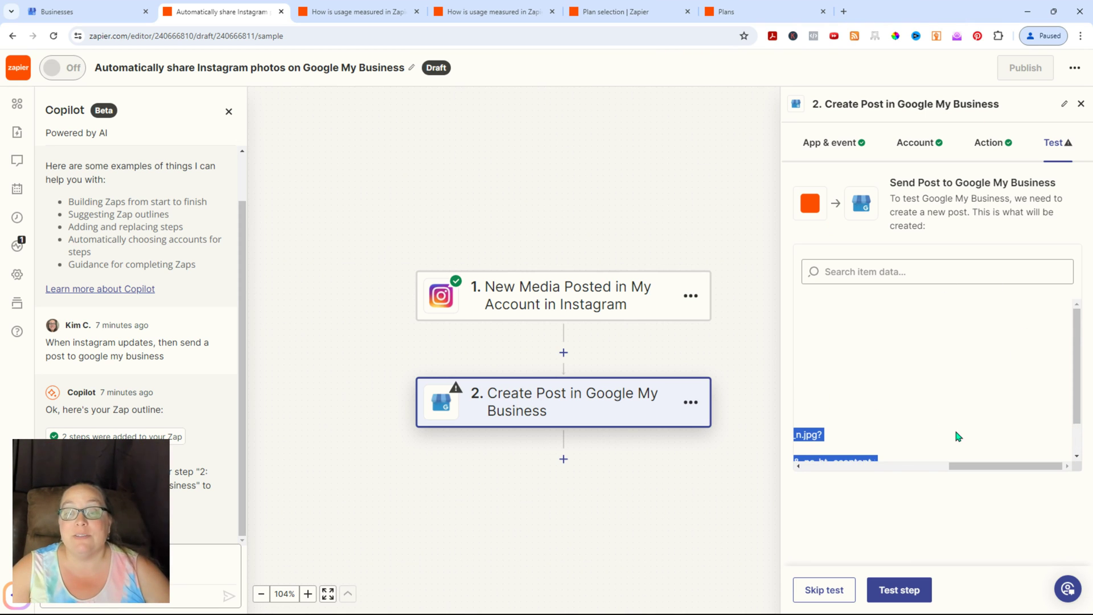
{"action": "left_click_drag", "start_coordinate": [1005, 466], "coordinate": [859, 468]}
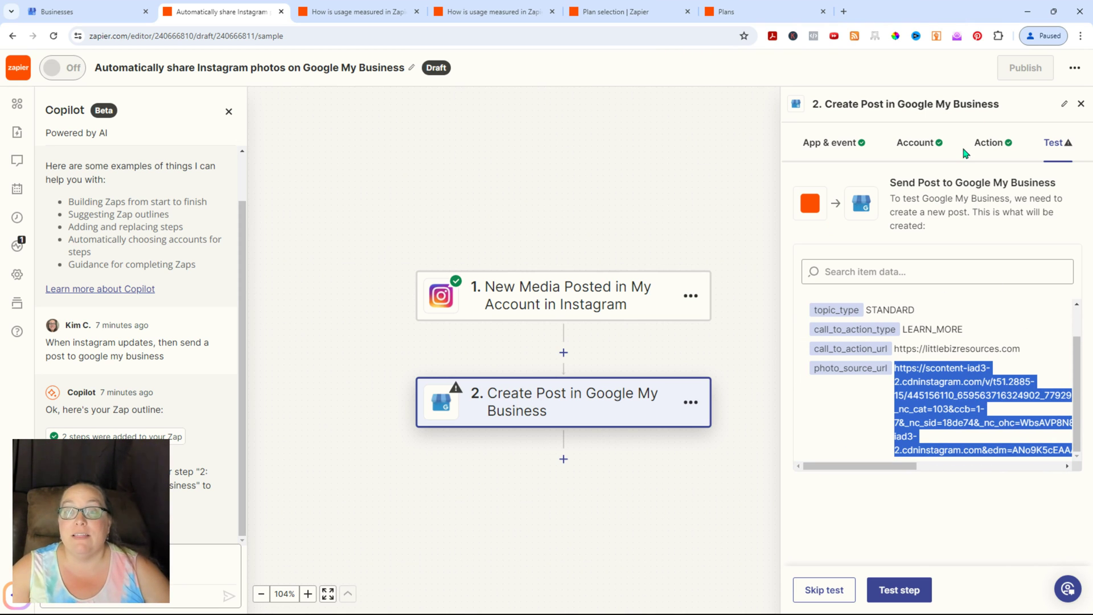
- Insert a second Media Url field into the Photo Source URL and remove the duplicate
{"action": "left_click", "coordinate": [990, 144]}
{"action": "scroll", "coordinate": [932, 473], "scroll_direction": "down", "scroll_amount": 1}
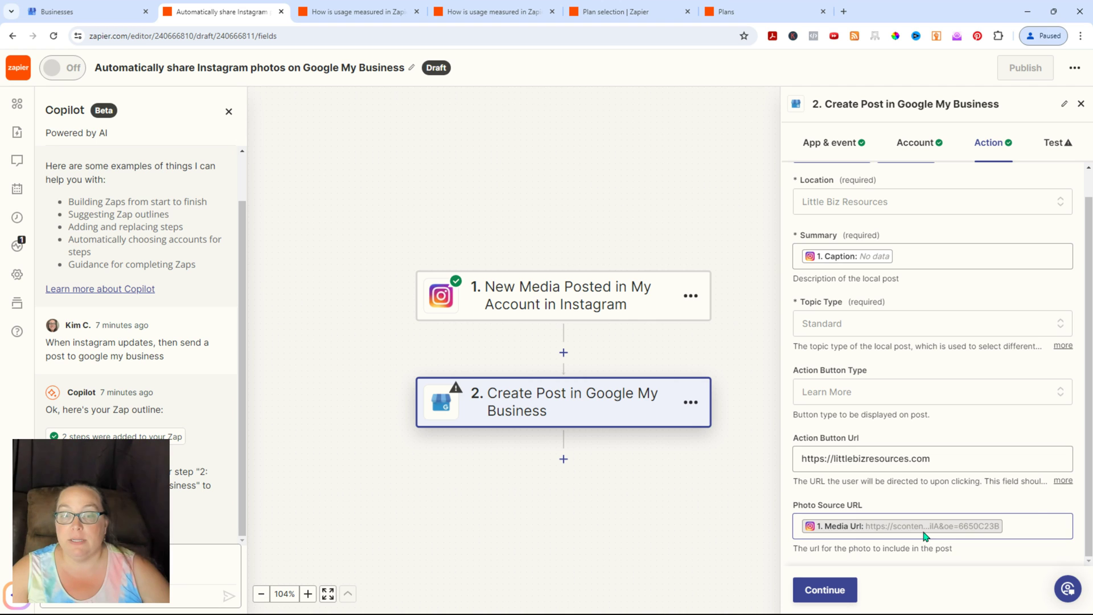
{"action": "left_click", "coordinate": [1008, 526]}
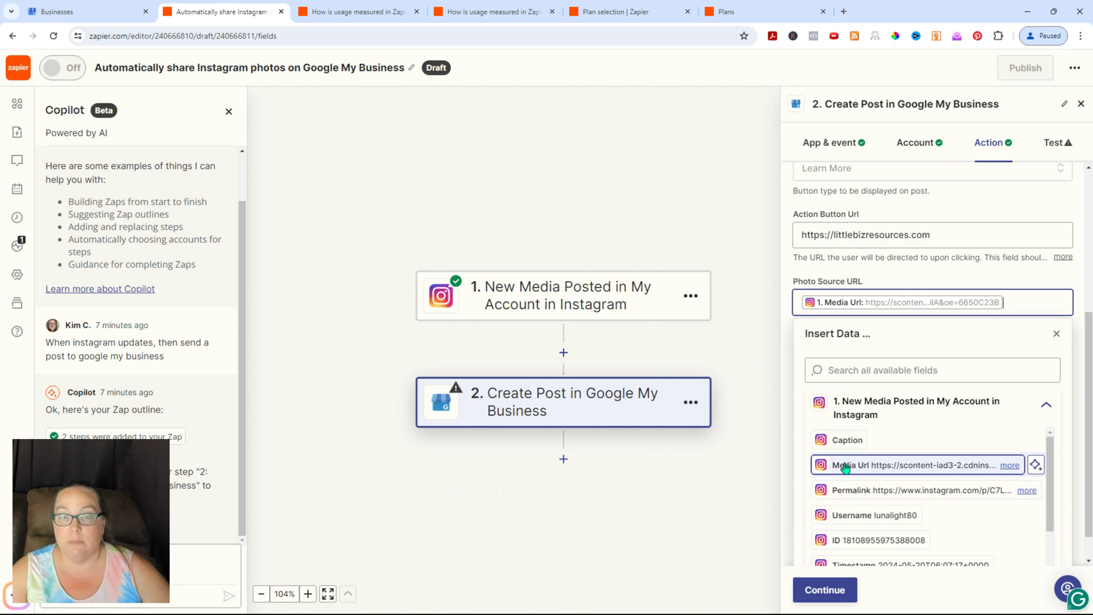
{"action": "left_click", "coordinate": [845, 465]}
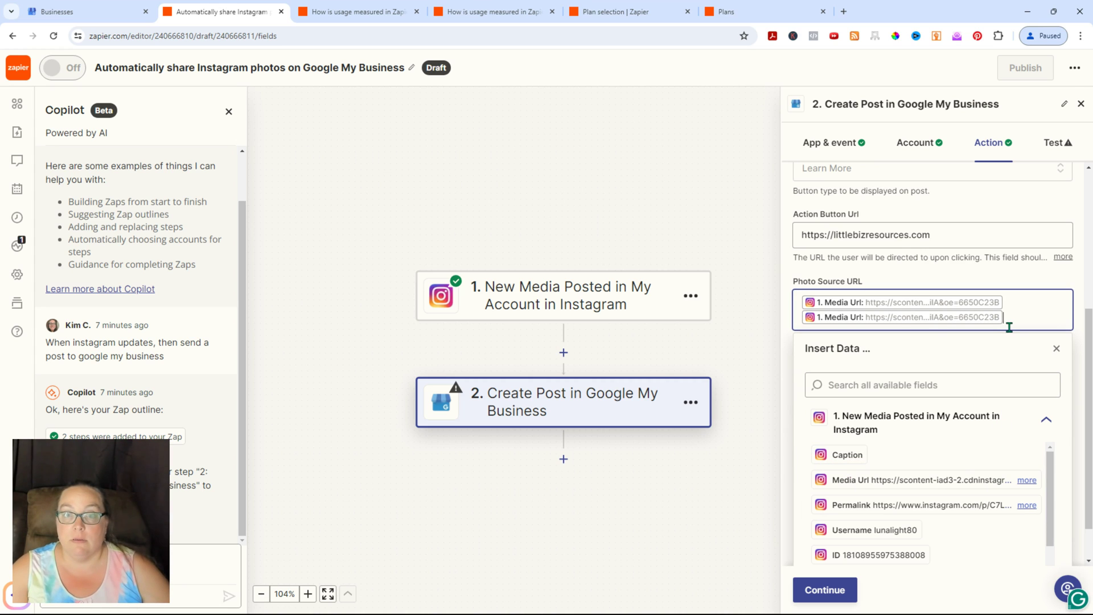
{"action": "key", "text": "BackSpace"}
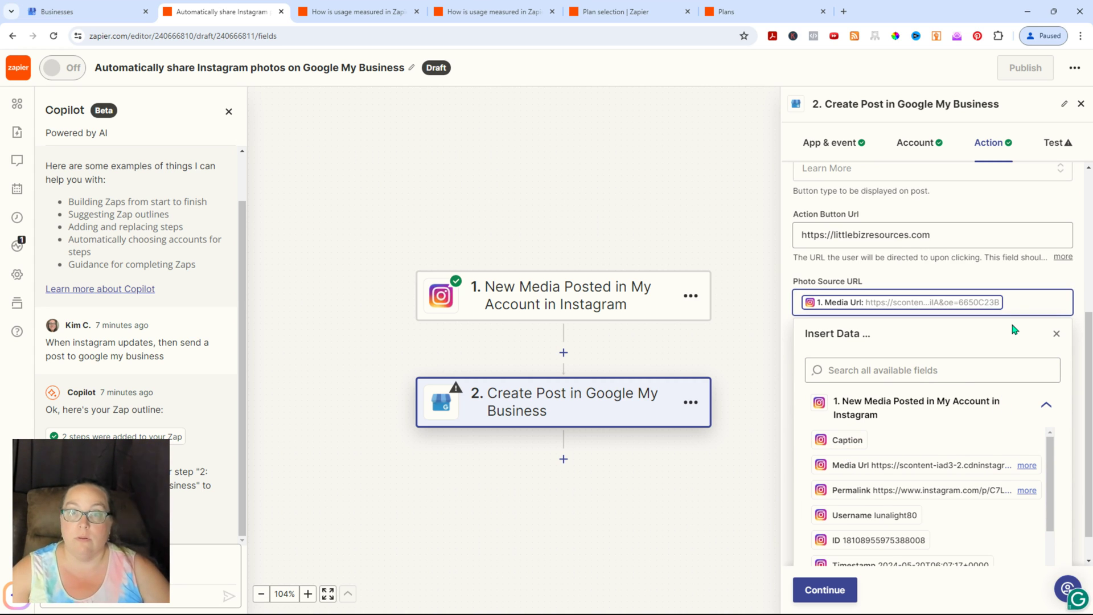
{"action": "left_click", "coordinate": [1008, 289]}
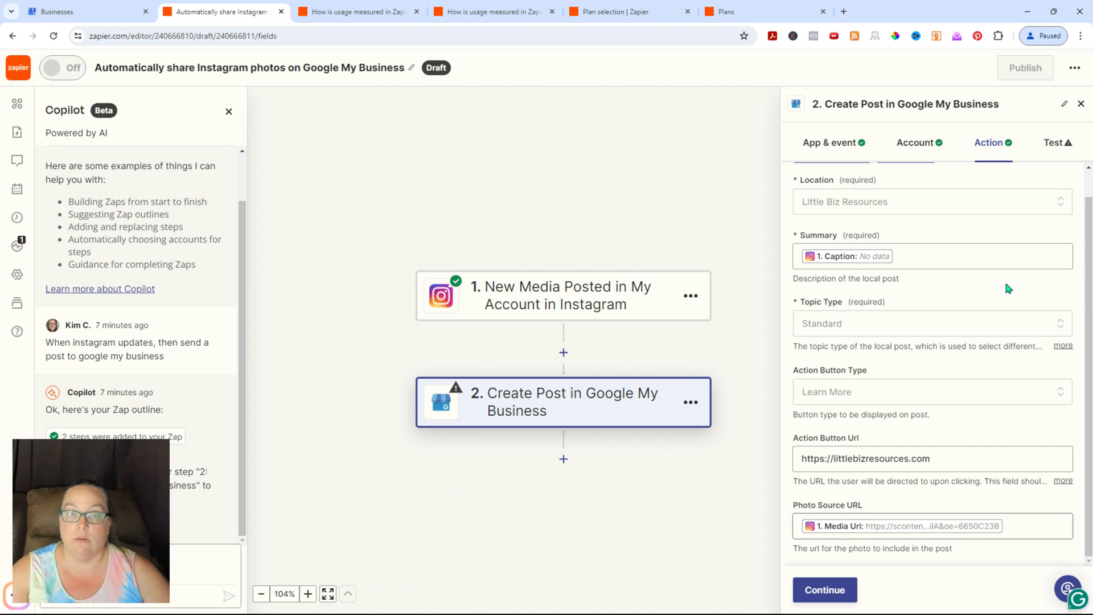
- Continue to the test of the Create Post action, skip it, and leave the Zap editor
{"action": "left_click", "coordinate": [815, 595]}
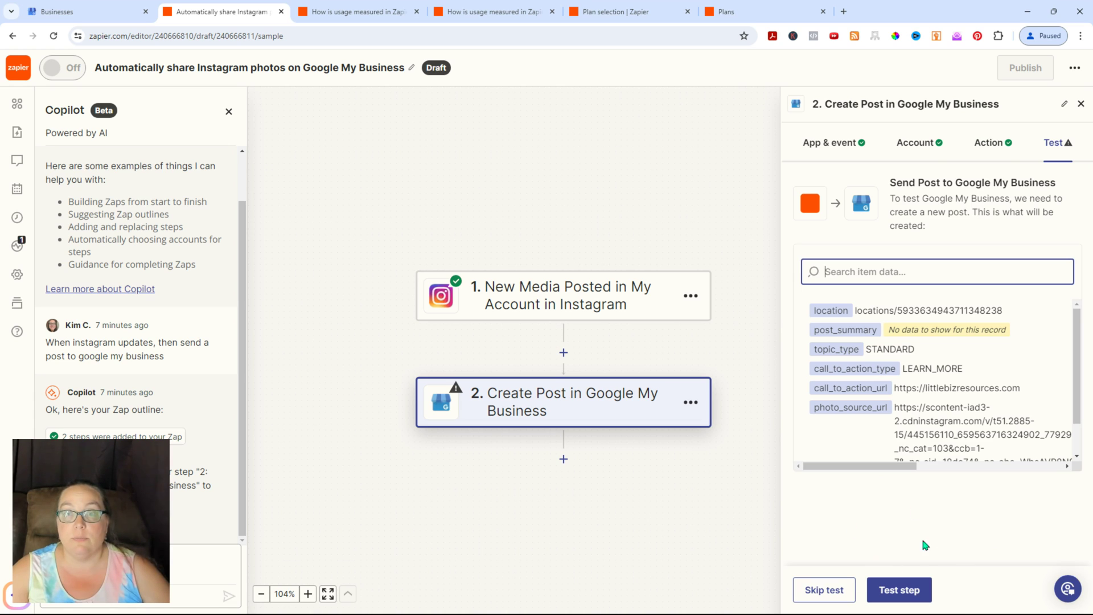
{"action": "left_click", "coordinate": [900, 590]}
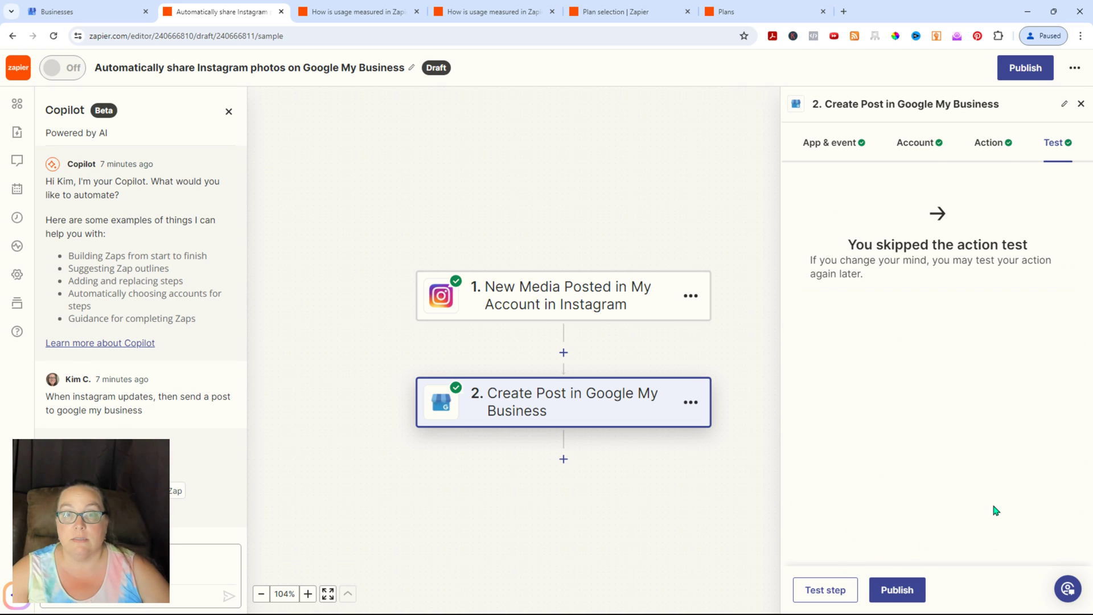
{"action": "left_click", "coordinate": [921, 592]}
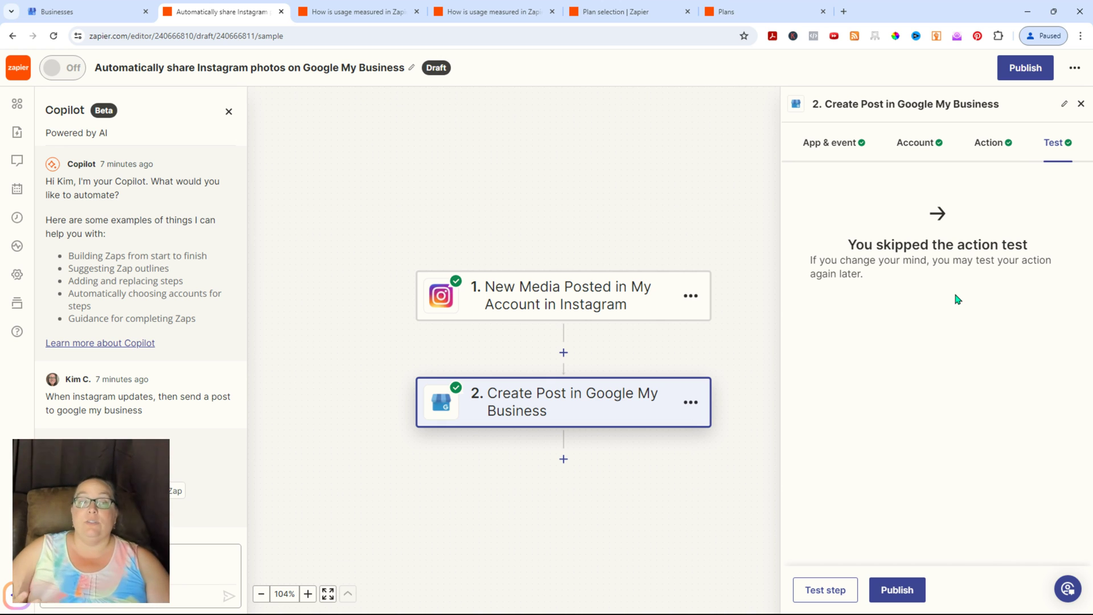
{"action": "left_click", "coordinate": [15, 68]}
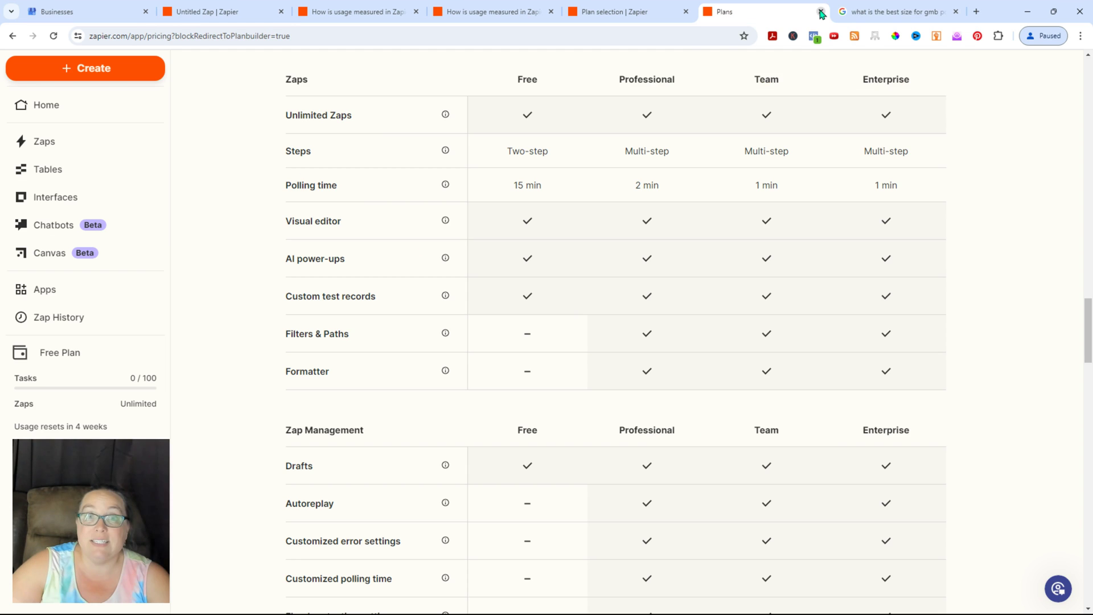